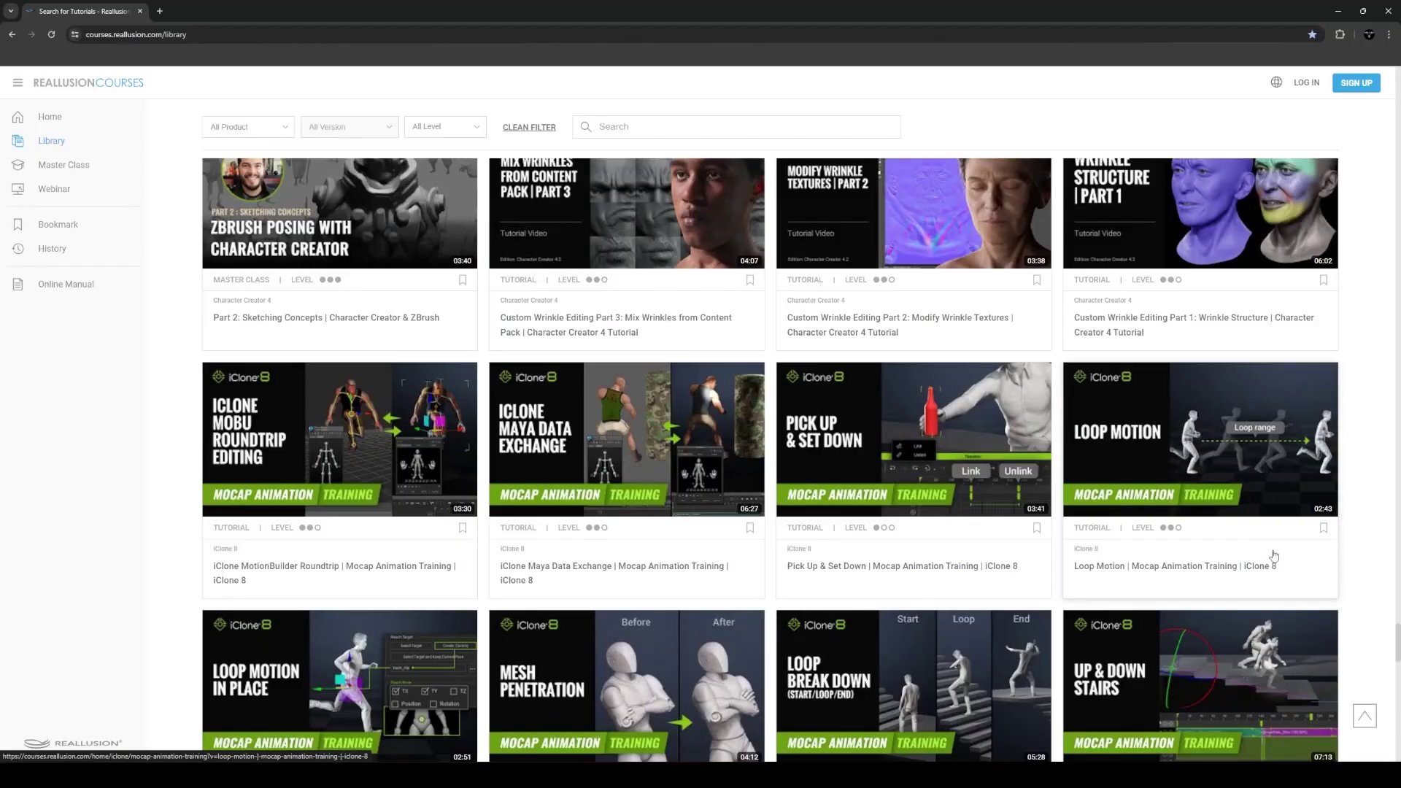
Browse the iClone 8 Mocap Animation Training tutorials in the Reallusion course library
{"action": "scroll", "coordinate": [1375, 566], "scroll_direction": "down", "scroll_amount": 1}
{"action": "scroll", "coordinate": [1376, 565], "scroll_direction": "down", "scroll_amount": 4}
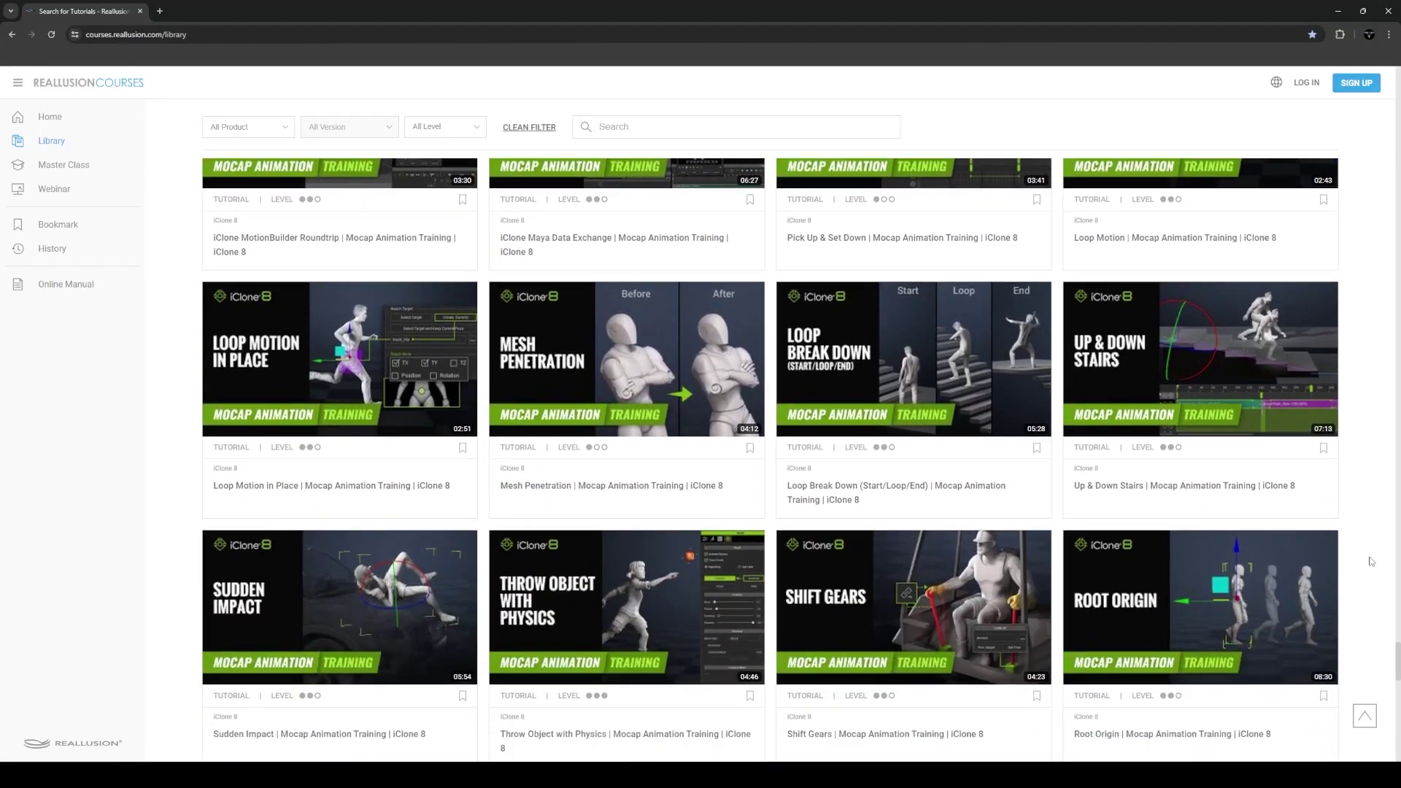
{"action": "scroll", "coordinate": [1371, 561], "scroll_direction": "down", "scroll_amount": 3}
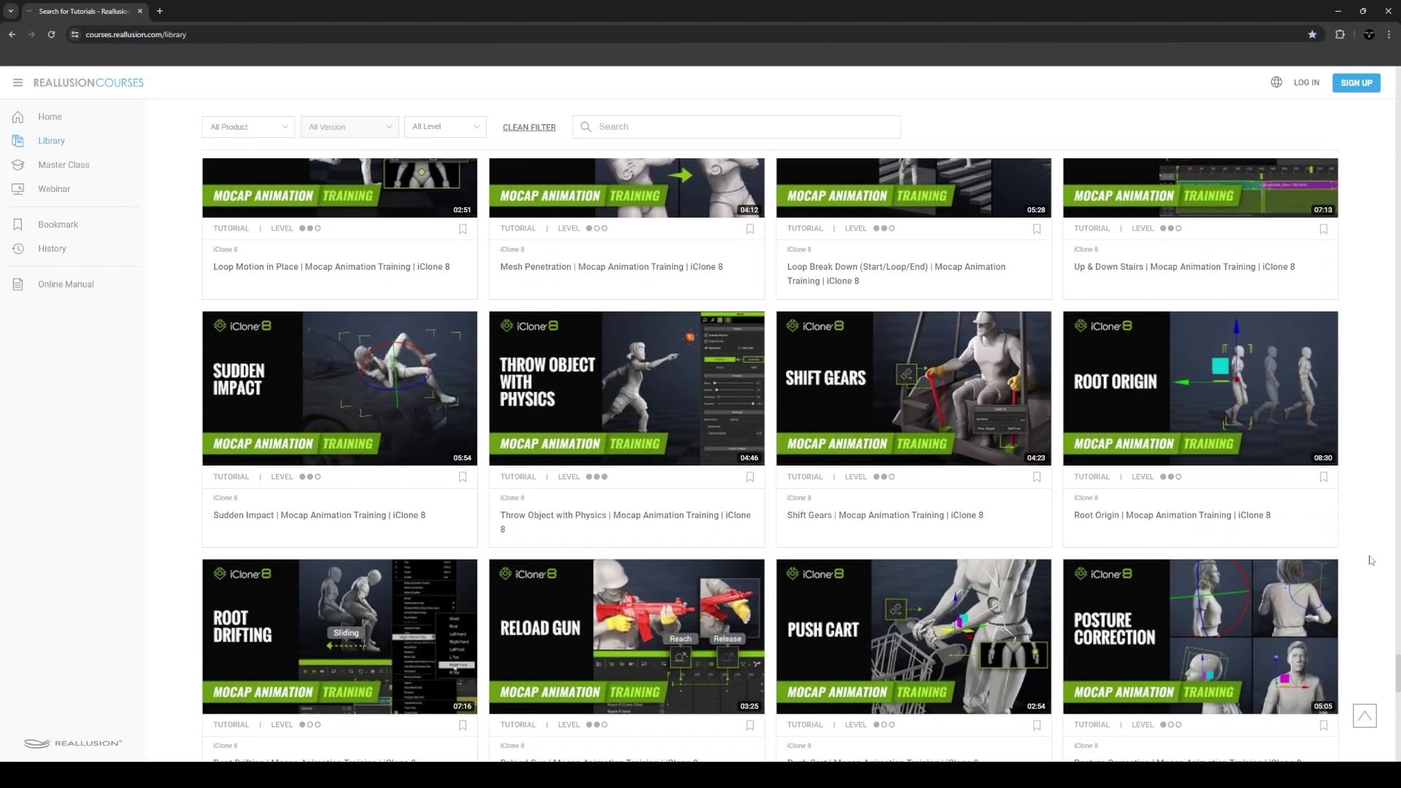
{"action": "scroll", "coordinate": [1369, 559], "scroll_direction": "down", "scroll_amount": 3}
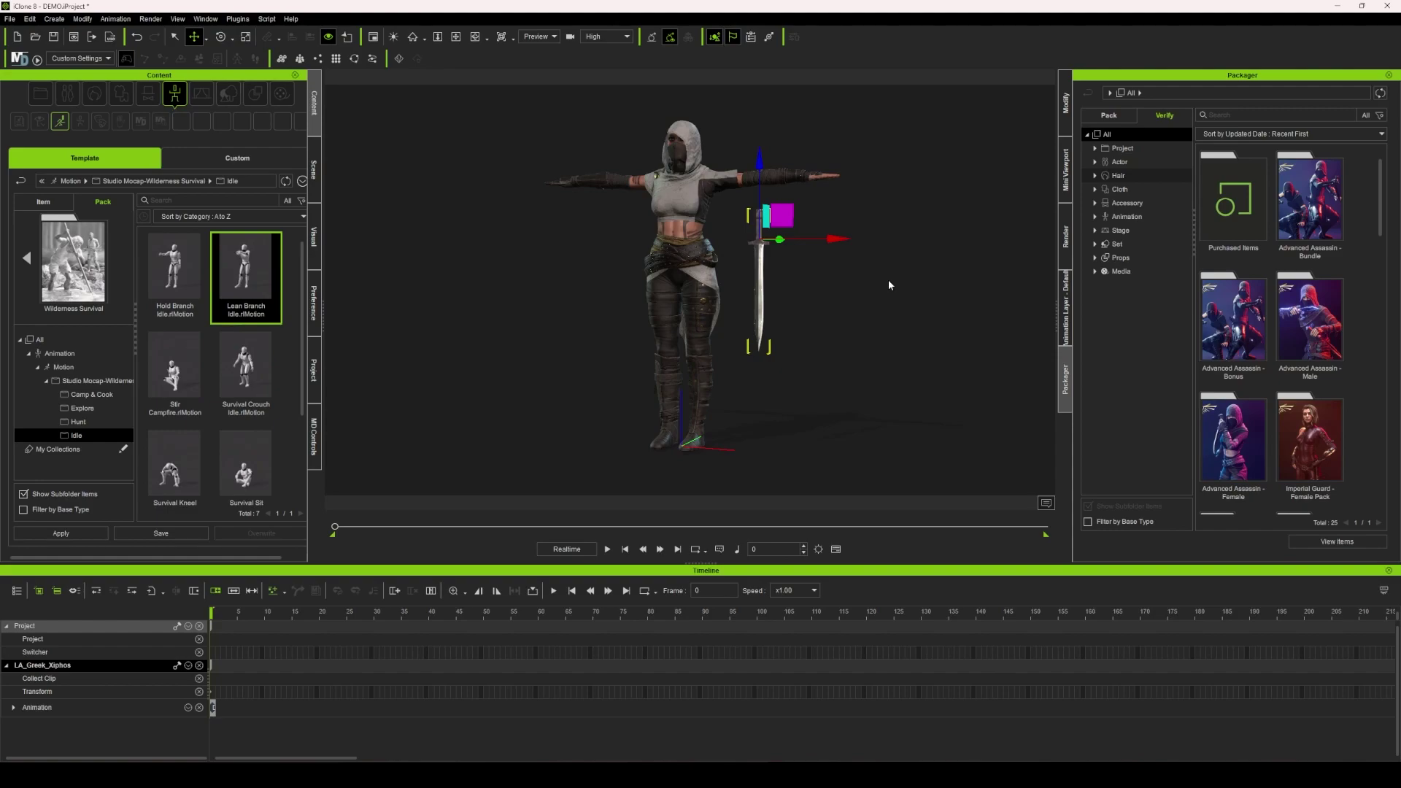
Apply the Lean Branch Idle motion to the hooded character
{"action": "scroll", "coordinate": [864, 280], "scroll_direction": "up", "scroll_amount": 1}
{"action": "right_click_drag", "start_coordinate": [863, 279], "coordinate": [861, 316]}
{"action": "scroll", "coordinate": [862, 316], "scroll_direction": "down", "scroll_amount": 1}
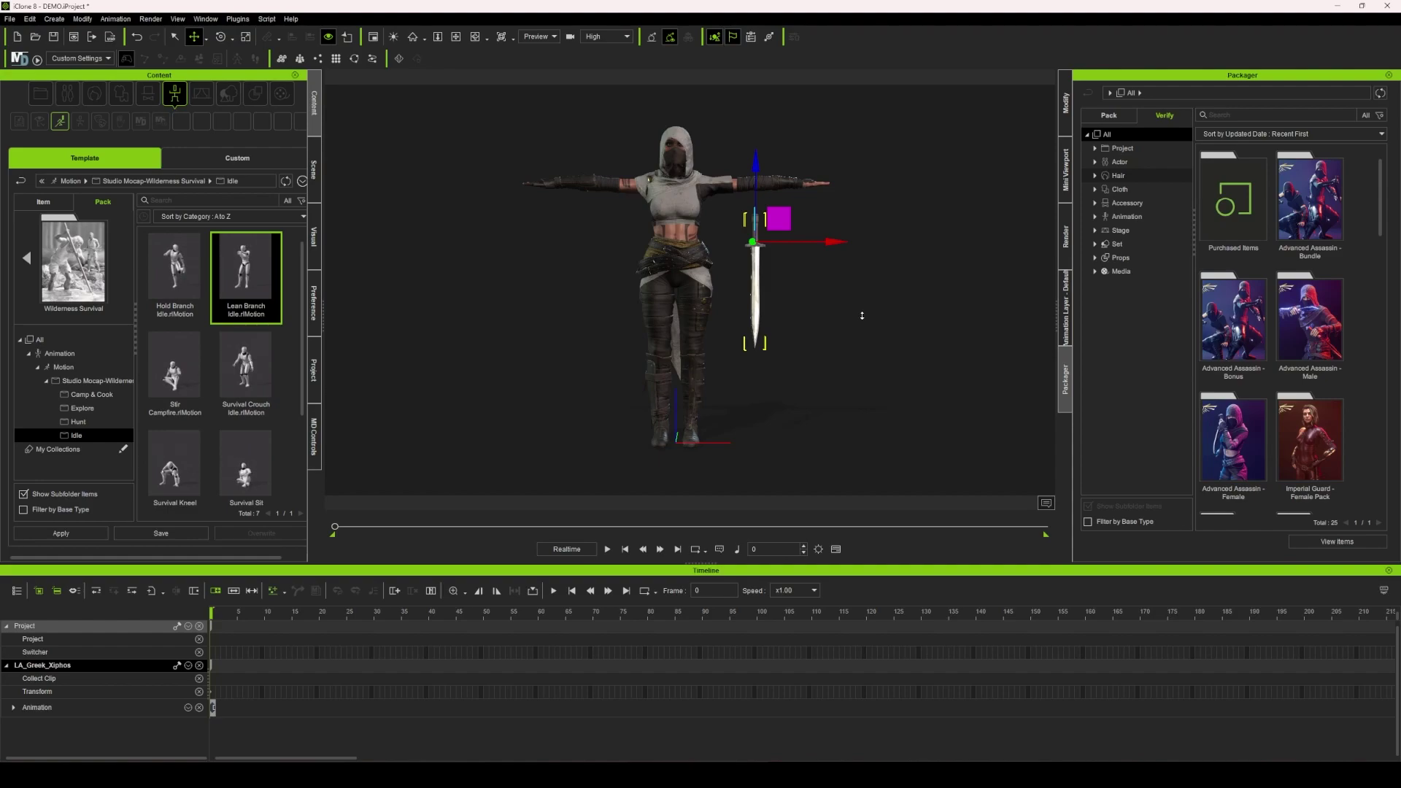
{"action": "left_click_drag", "start_coordinate": [810, 313], "coordinate": [885, 324], "text": "alt"}
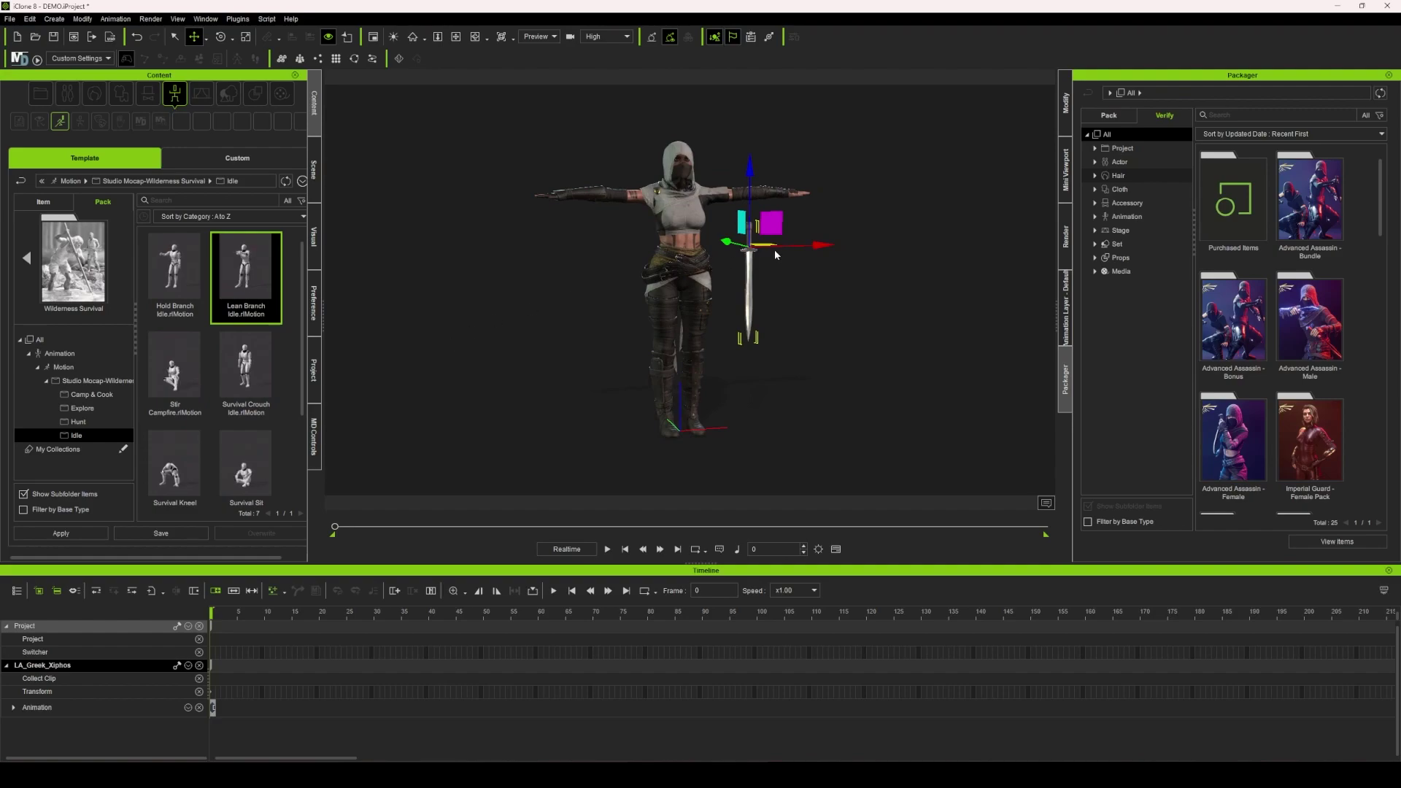
{"action": "left_click_drag", "start_coordinate": [245, 267], "coordinate": [680, 243]}
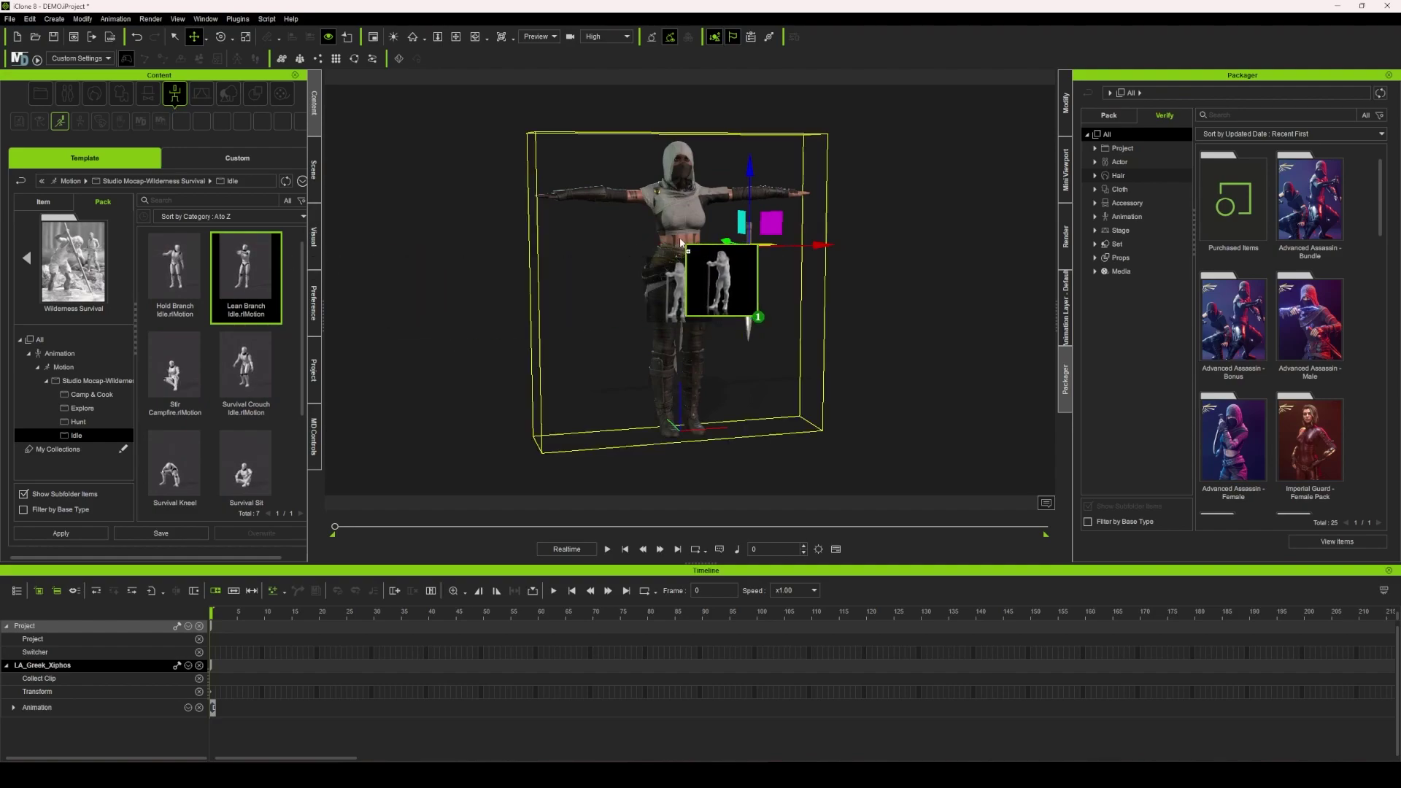
{"action": "left_click_drag", "start_coordinate": [681, 243], "coordinate": [681, 245]}
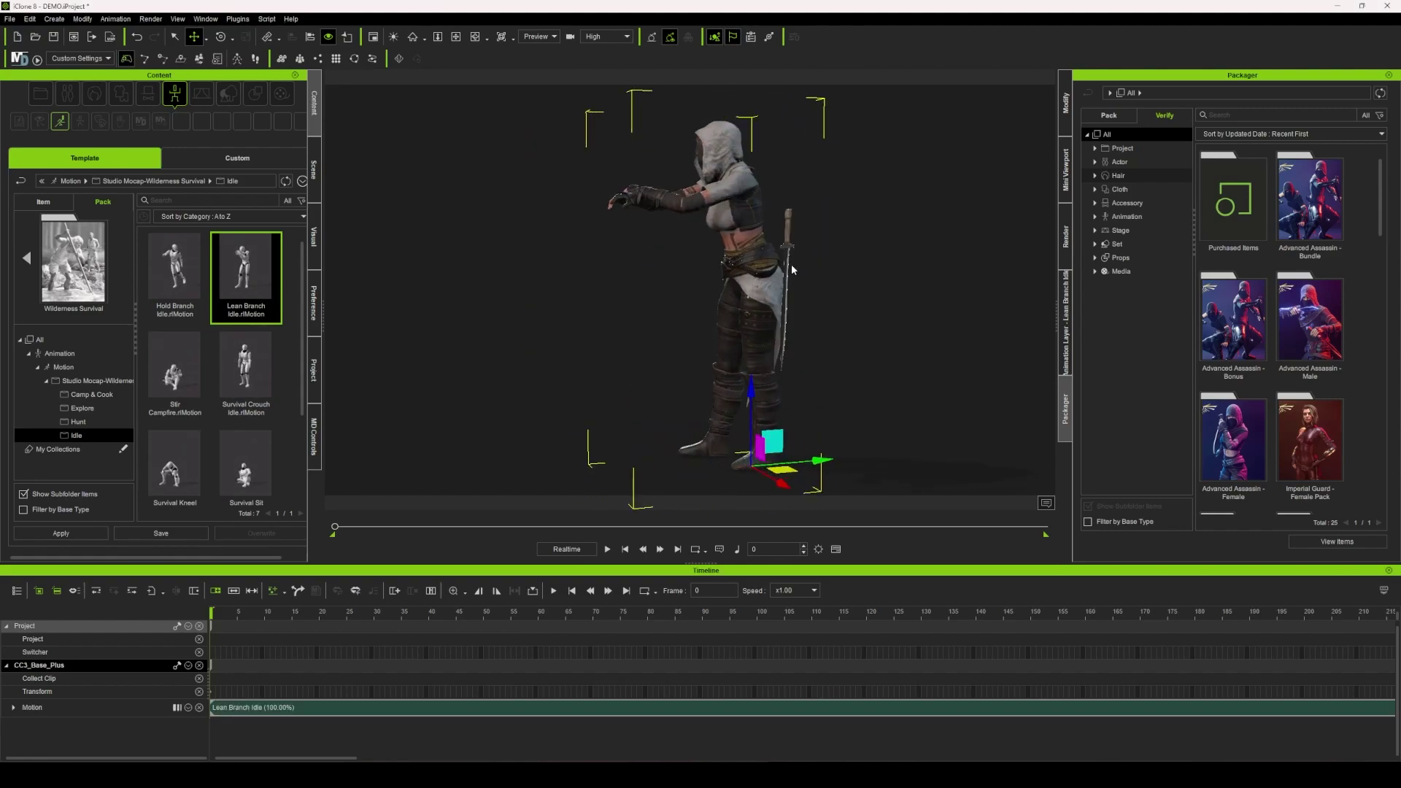
Move the sword forward until it stands in front of the character at the depth of her outstretched hands
{"action": "left_click", "coordinate": [798, 247]}
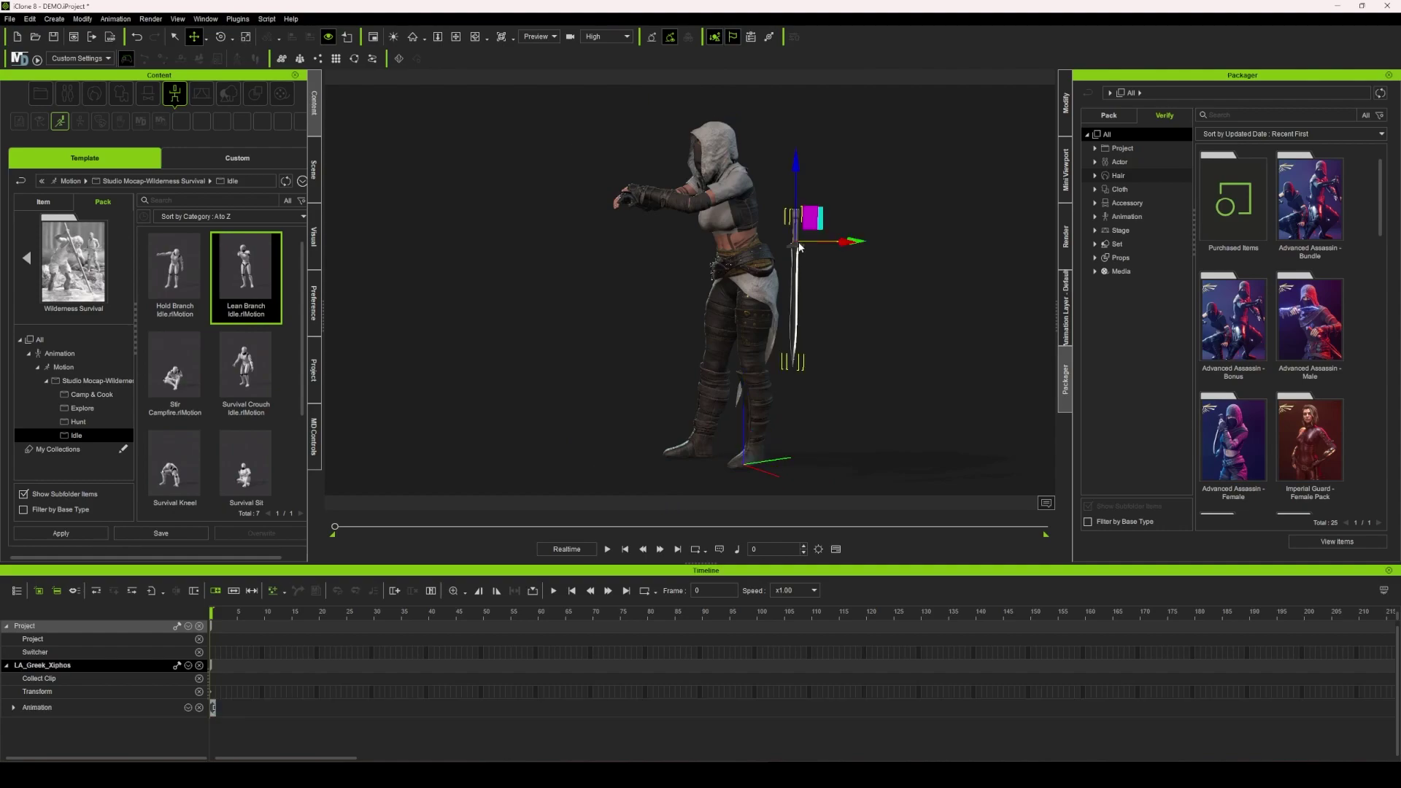
{"action": "left_click_drag", "start_coordinate": [861, 245], "coordinate": [720, 244]}
{"action": "key", "text": "e"}
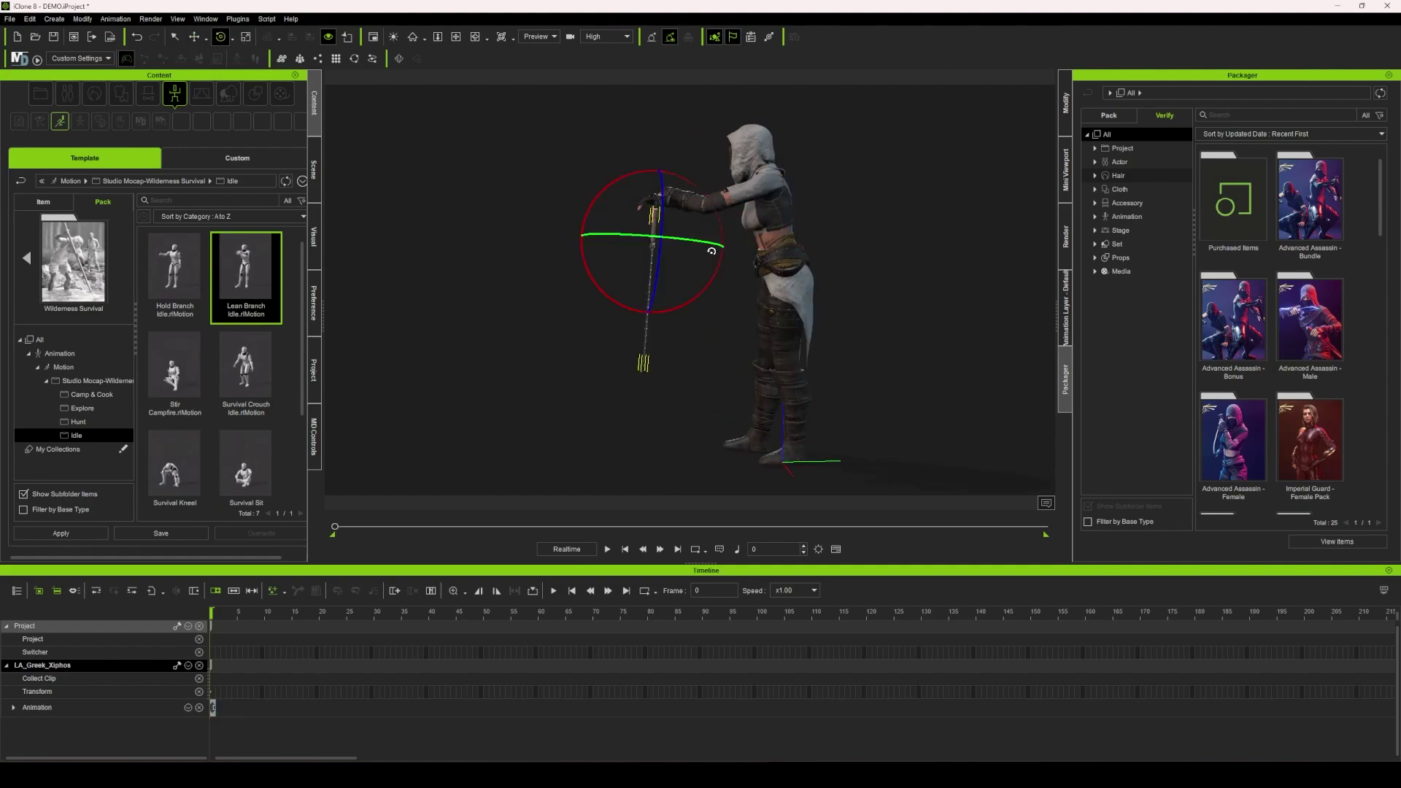
{"action": "right_click_drag", "start_coordinate": [627, 243], "coordinate": [902, 241]}
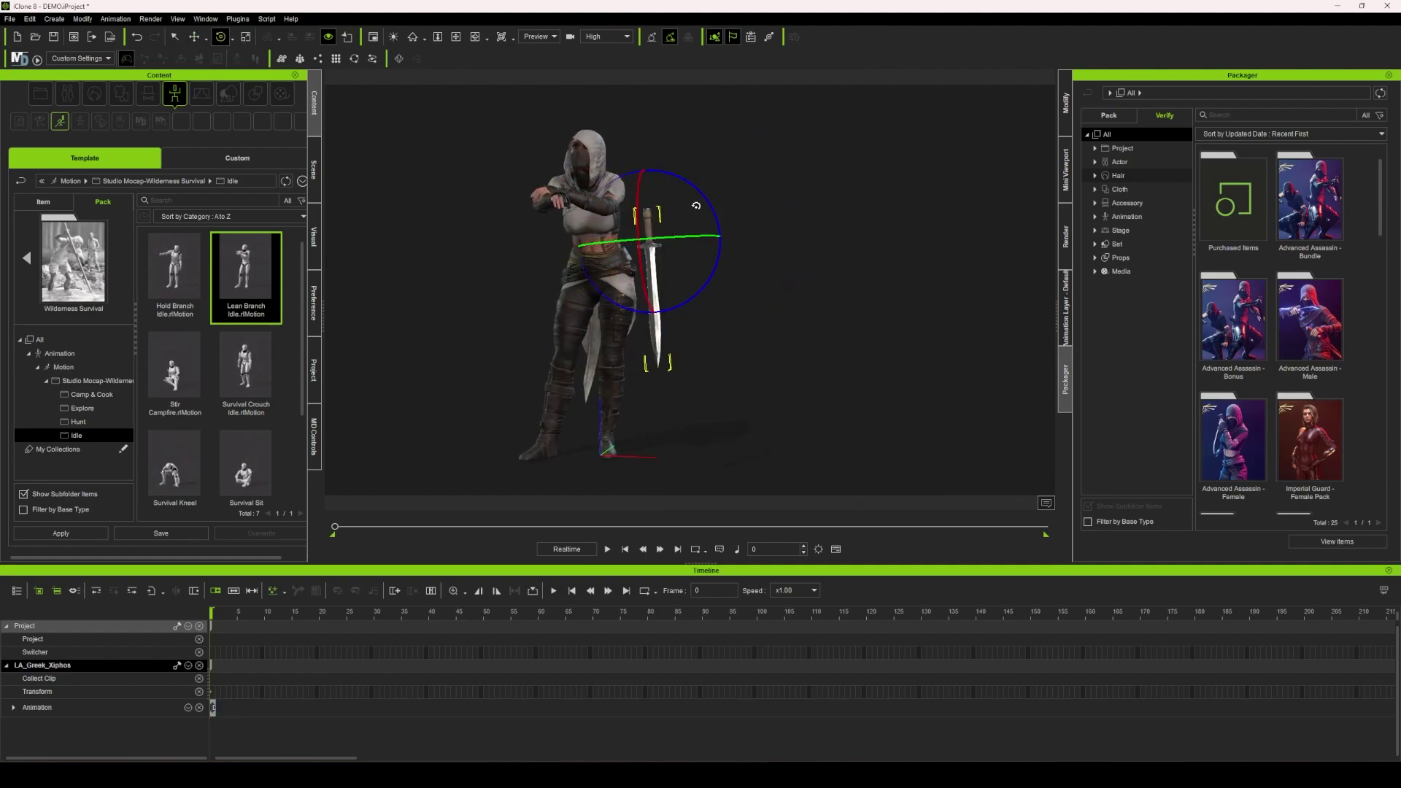
{"action": "left_click_drag", "start_coordinate": [704, 204], "coordinate": [709, 205]}
{"action": "right_click_drag", "start_coordinate": [708, 206], "coordinate": [741, 195]}
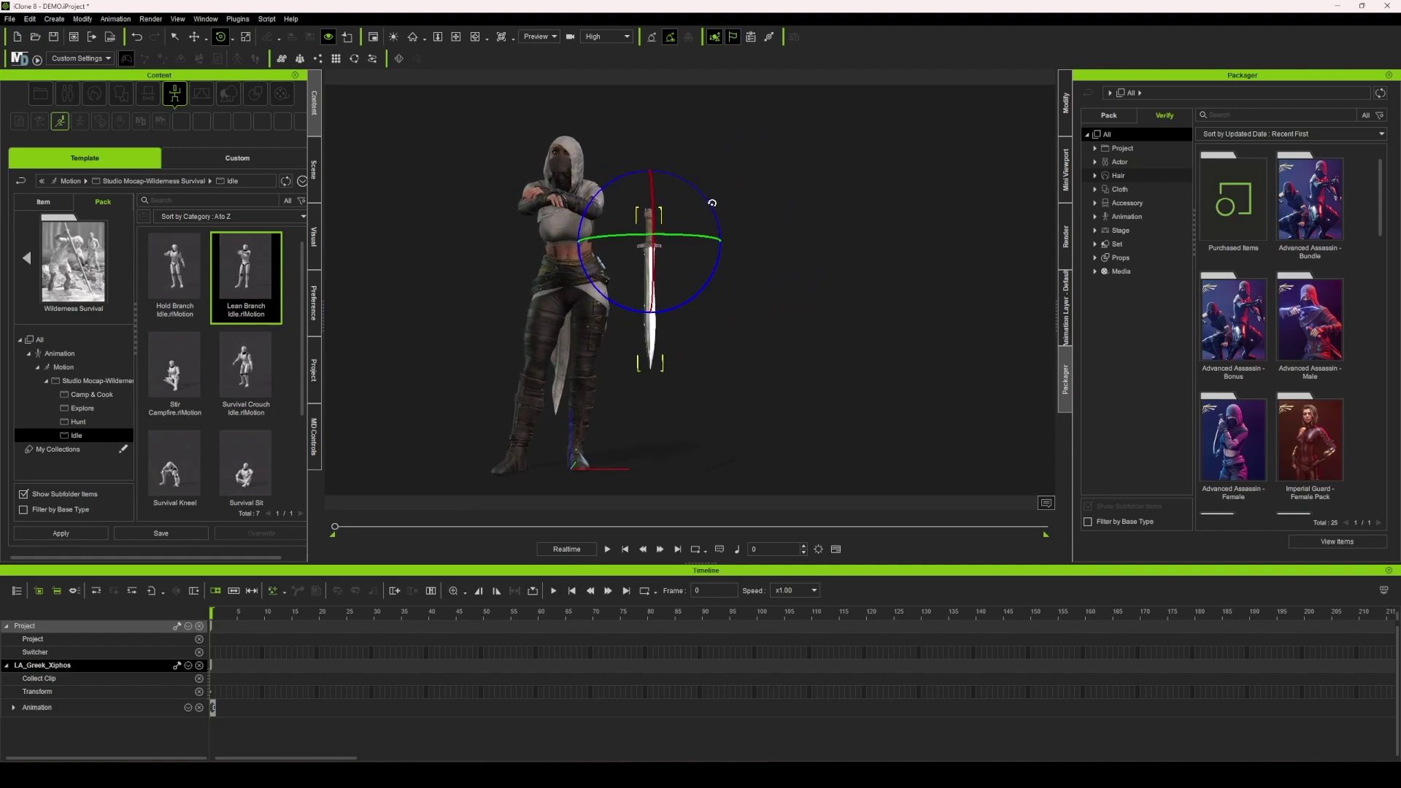
Scale the sword up uniformly to the size of a long sword
{"action": "key", "text": "r"}
{"action": "right_click_drag", "start_coordinate": [671, 249], "coordinate": [731, 290]}
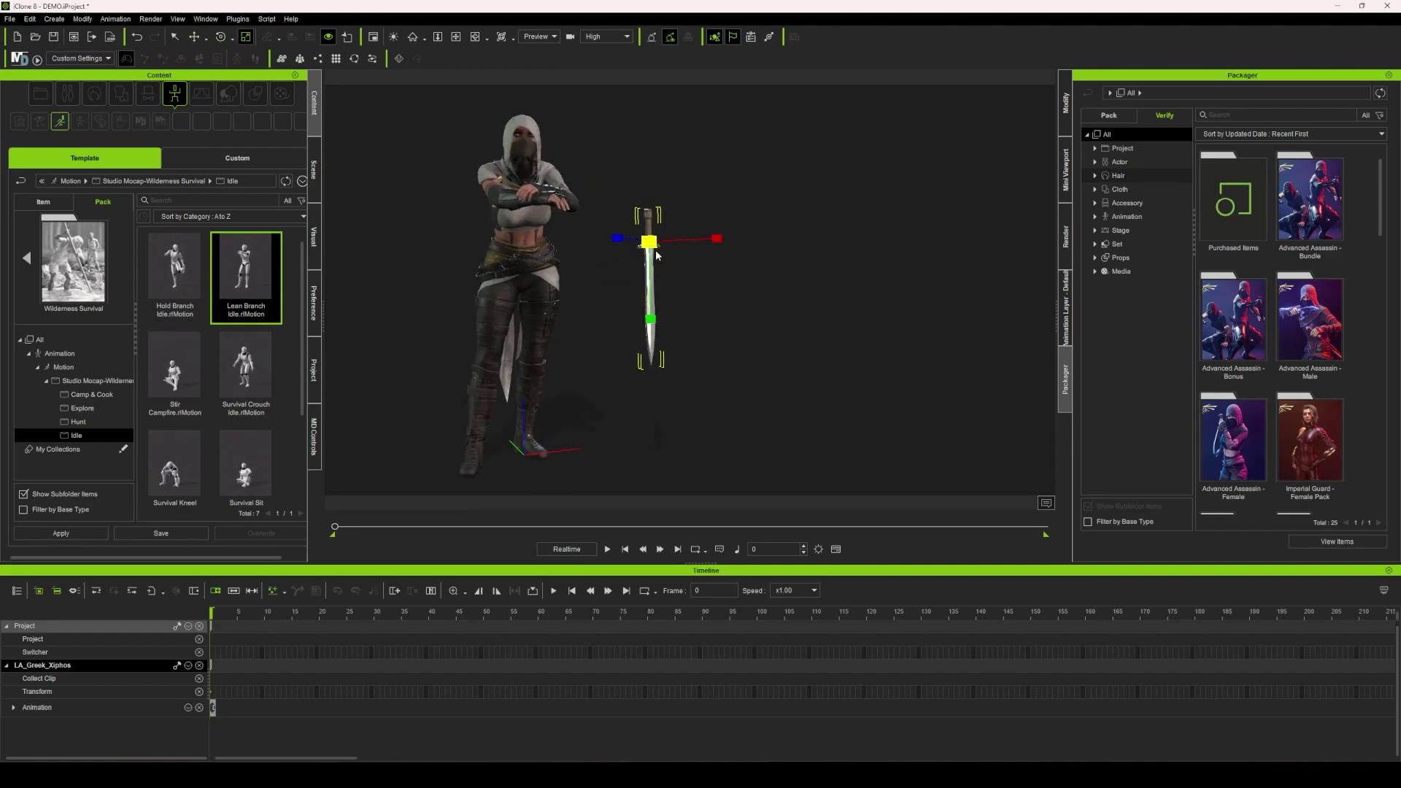
{"action": "right_click_drag", "start_coordinate": [677, 212], "coordinate": [797, 254]}
Move the enlarged sword sideways and slightly down so its hilt sits directly beneath the character's hands
{"action": "key", "text": "w"}
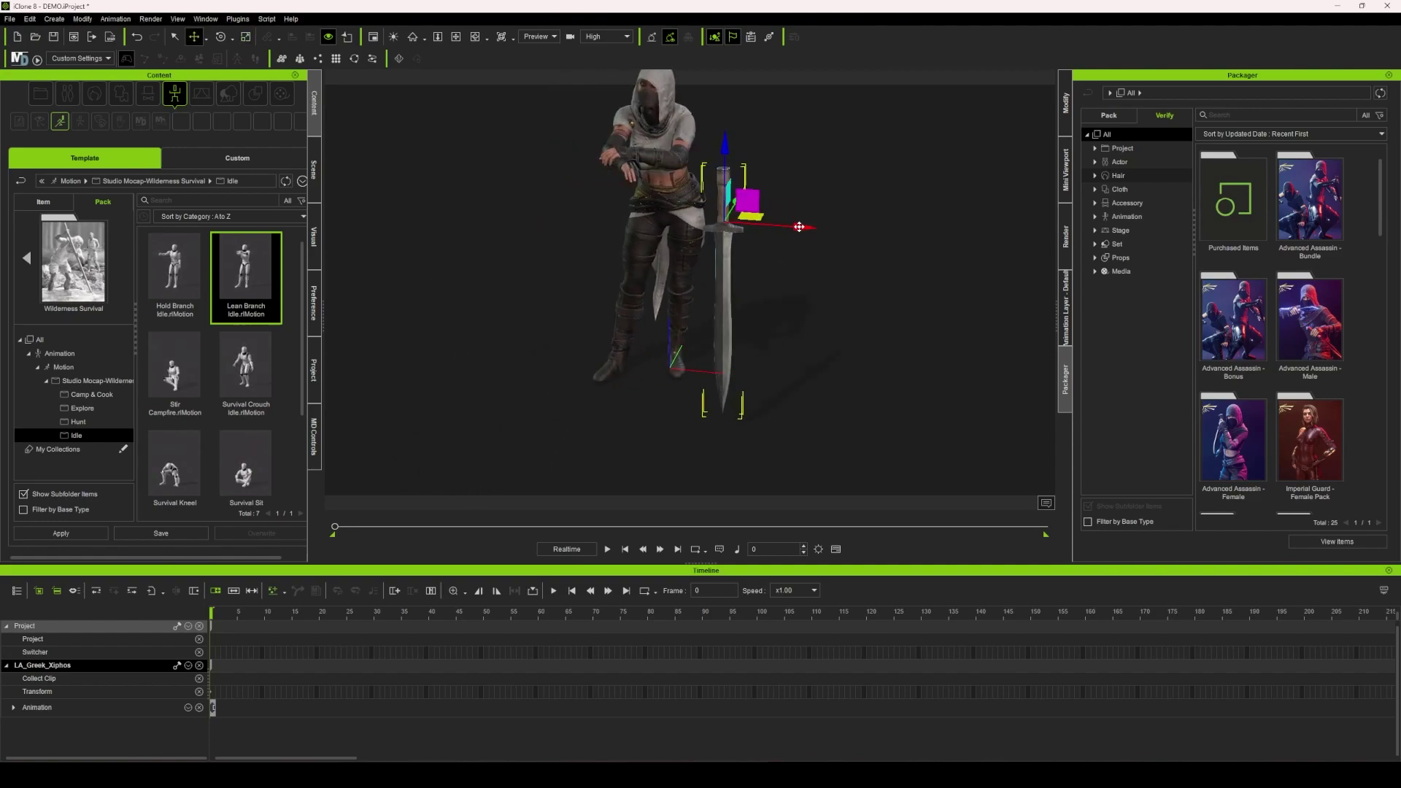
{"action": "left_click_drag", "start_coordinate": [799, 227], "coordinate": [702, 222]}
{"action": "right_click_drag", "start_coordinate": [610, 234], "coordinate": [641, 228]}
{"action": "scroll", "coordinate": [640, 228], "scroll_direction": "up", "scroll_amount": 2}
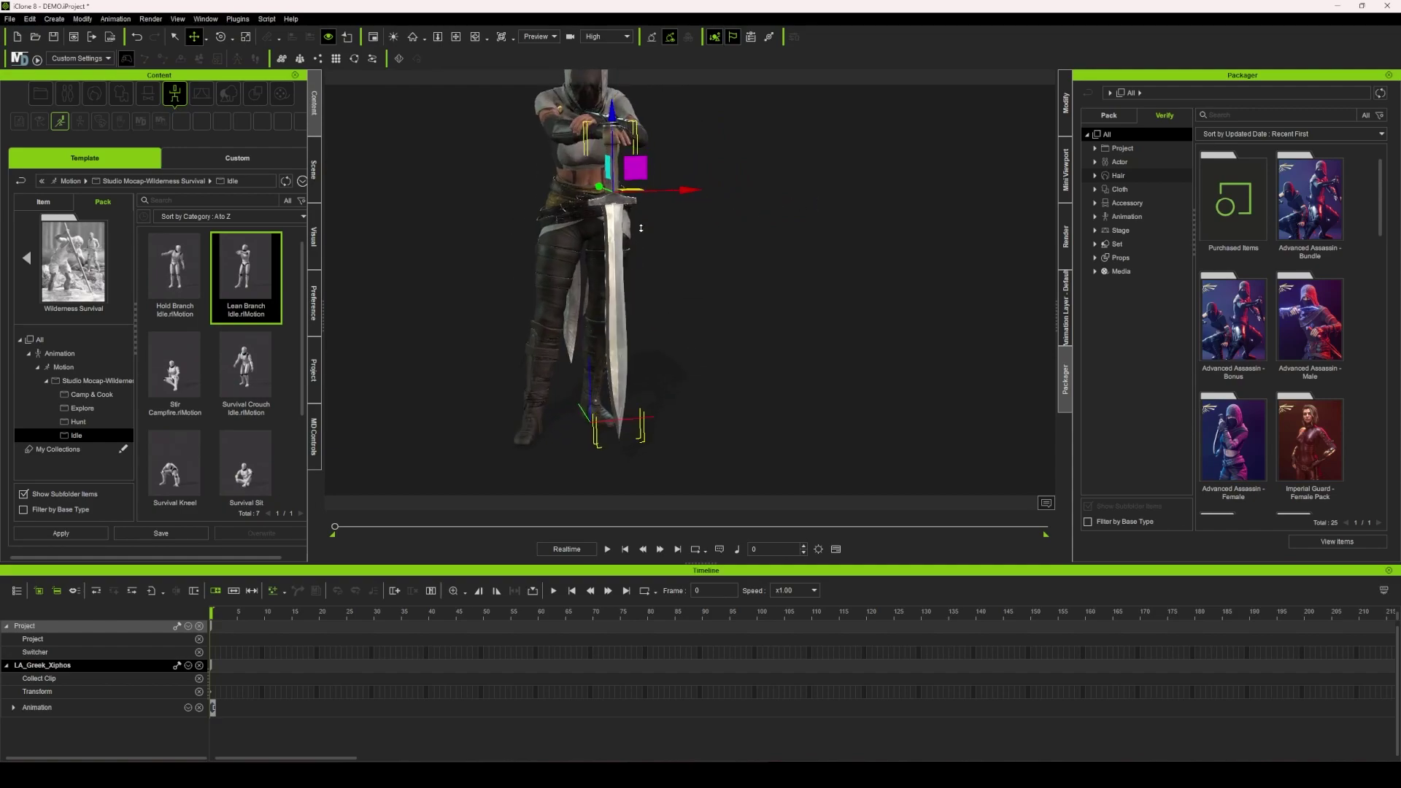
{"action": "left_click_drag", "start_coordinate": [609, 115], "coordinate": [611, 125]}
{"action": "right_click_drag", "start_coordinate": [690, 175], "coordinate": [744, 180]}
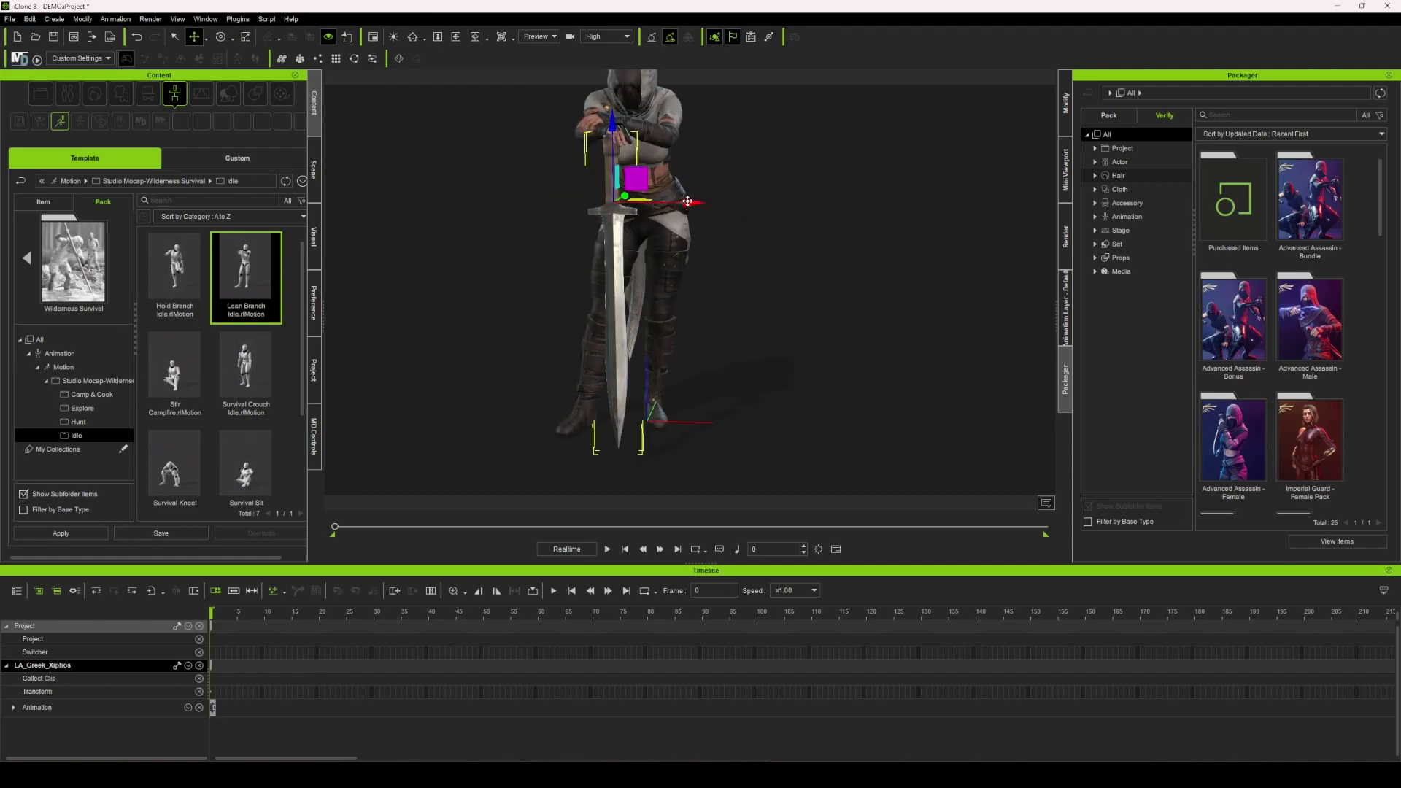
{"action": "left_click_drag", "start_coordinate": [688, 202], "coordinate": [683, 176]}
Enlarge the sword slightly so it spans from the character's hands down to the floor
{"action": "key", "text": "e"}
{"action": "right_click_drag", "start_coordinate": [683, 176], "coordinate": [663, 323]}
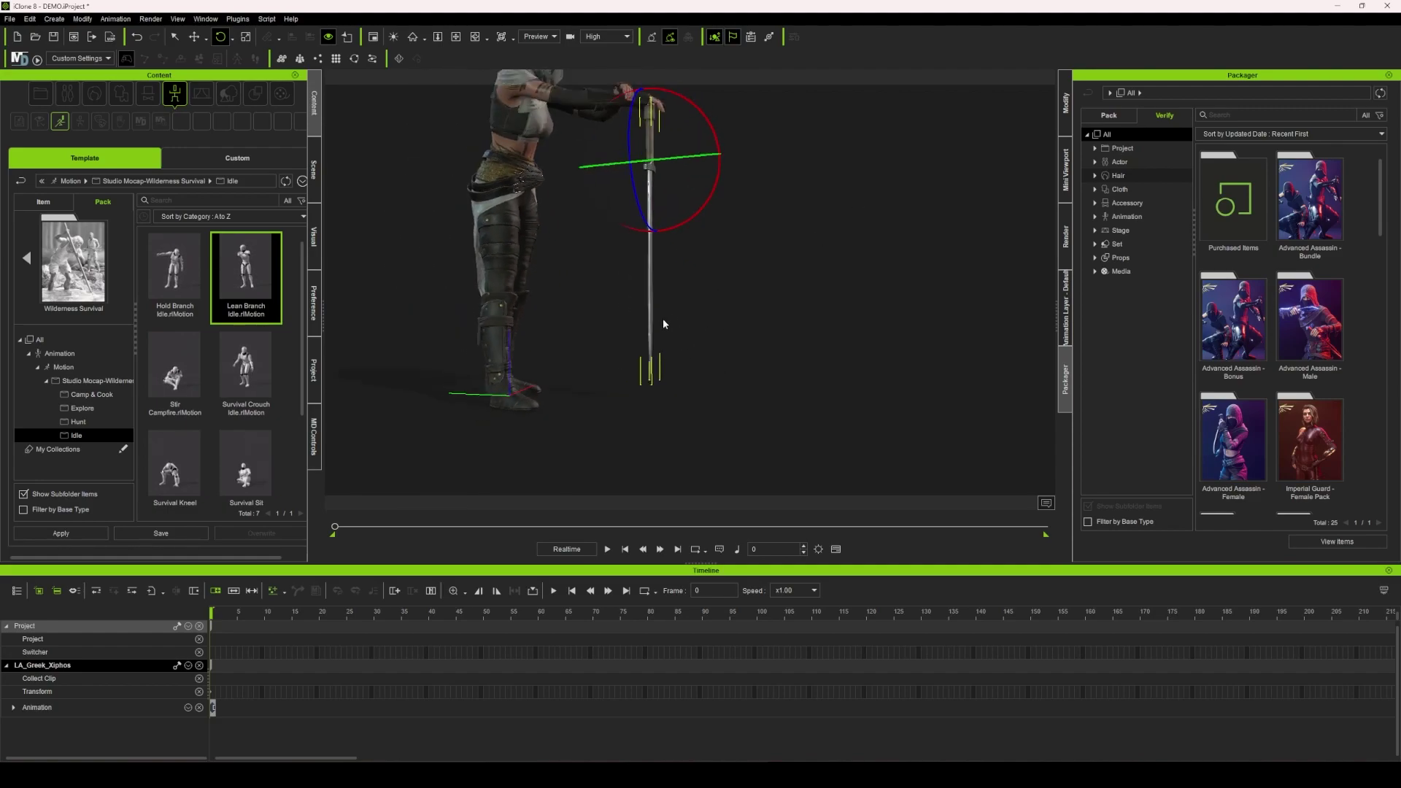
{"action": "right_click_drag", "start_coordinate": [615, 405], "coordinate": [662, 370]}
{"action": "middle_click_drag", "start_coordinate": [661, 371], "coordinate": [663, 416]}
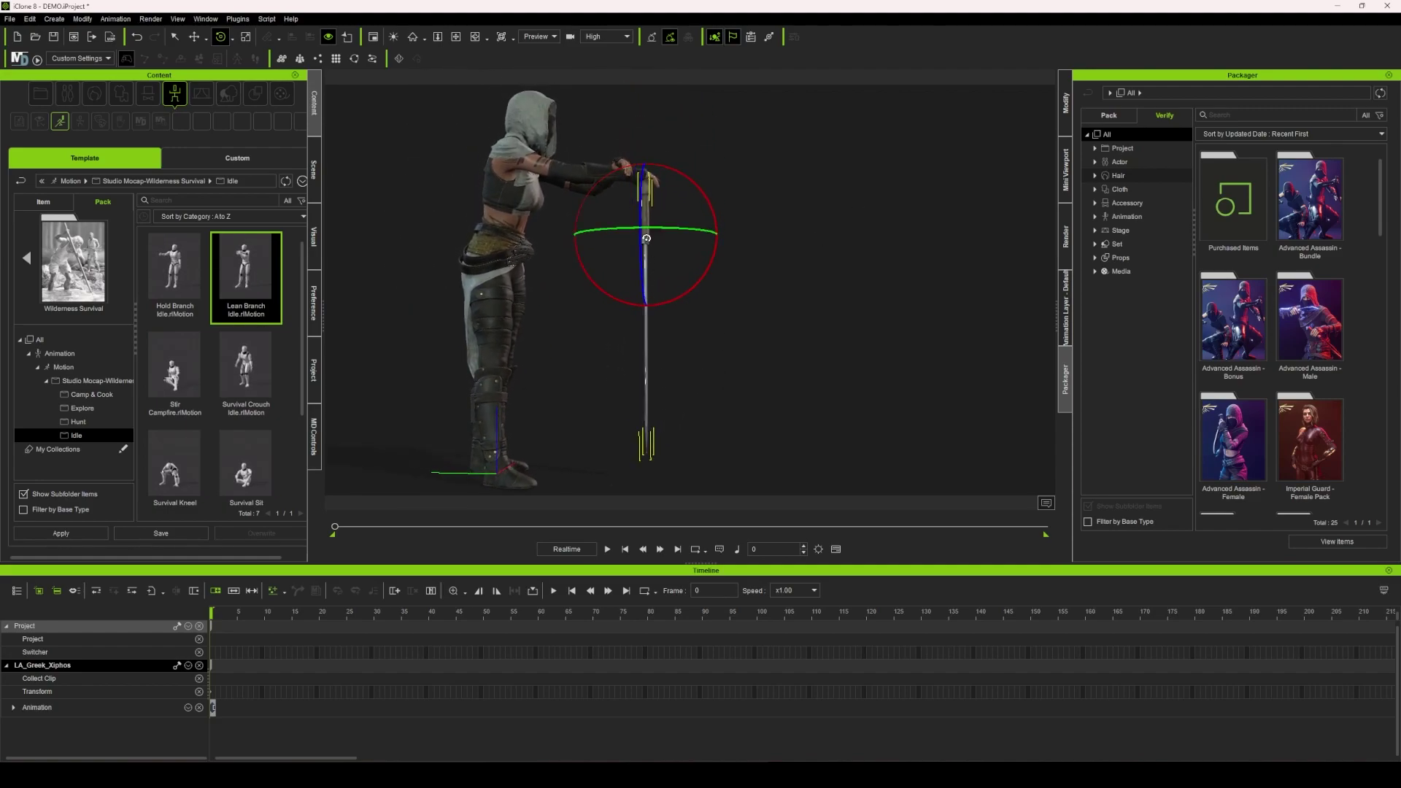
{"action": "key", "text": "r"}
{"action": "left_click_drag", "start_coordinate": [645, 232], "coordinate": [646, 230]}
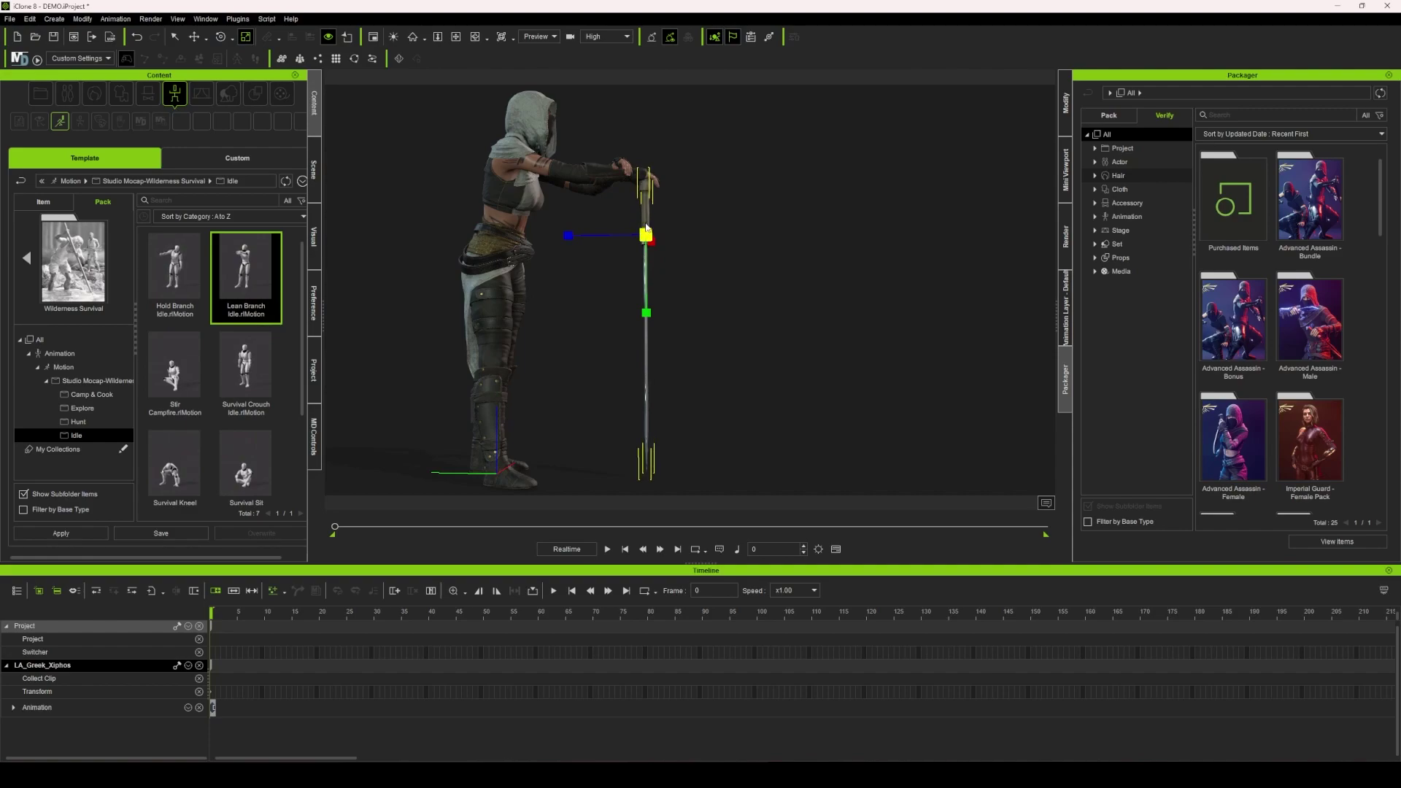
Rotate the sword slightly so its tip tilts toward the character while the hilt stays under her hands
{"action": "key", "text": "w"}
{"action": "scroll", "coordinate": [717, 194], "scroll_direction": "up", "scroll_amount": 3}
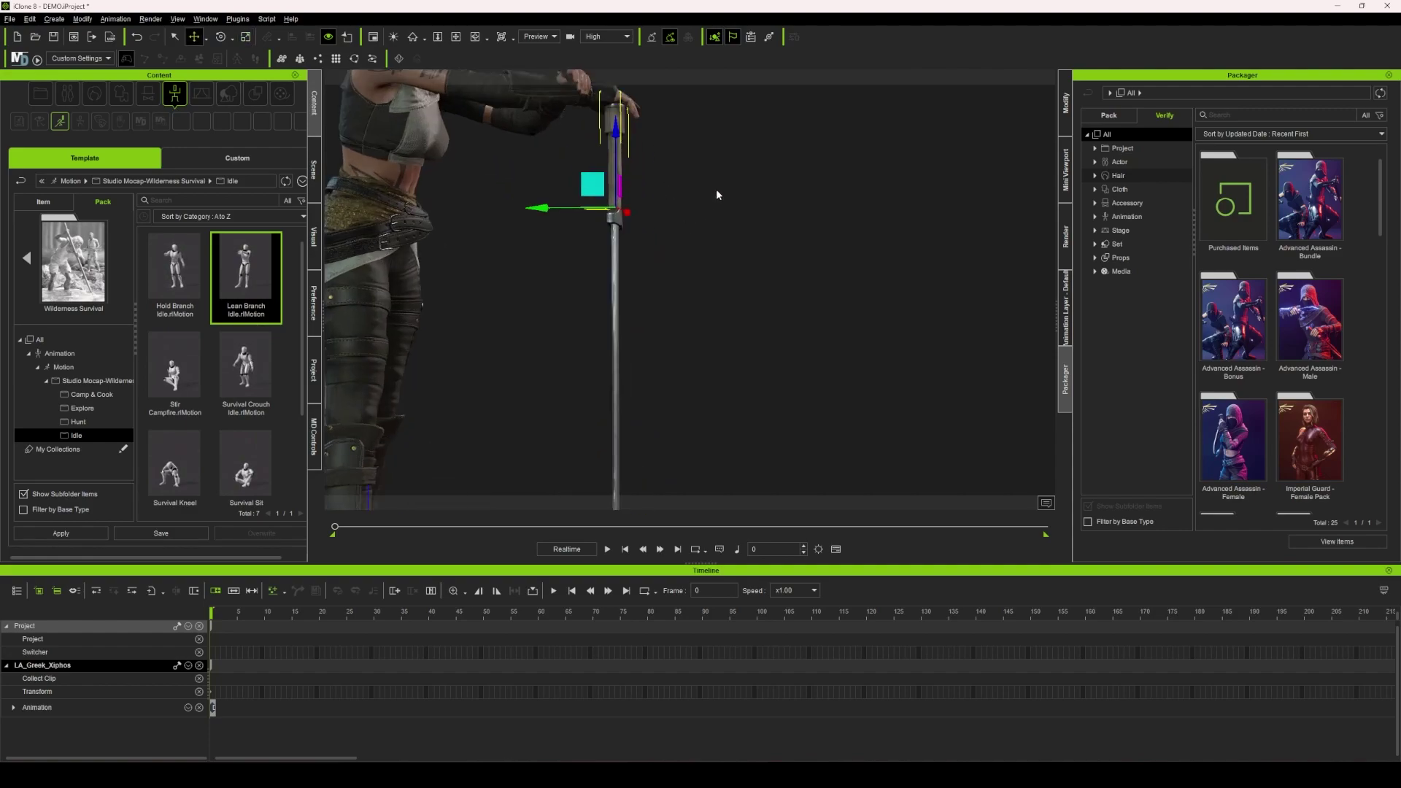
{"action": "mouse_move", "coordinate": [718, 194]}
{"action": "right_mouse_down"}
{"action": "mouse_move", "coordinate": [475, 297]}
{"action": "mouse_move", "coordinate": [532, 294]}
{"action": "mouse_move", "coordinate": [795, 195]}
{"action": "mouse_move", "coordinate": [709, 179]}
{"action": "right_mouse_up"}
{"action": "key", "text": "e"}
{"action": "left_click_drag", "start_coordinate": [668, 161], "coordinate": [672, 168]}
{"action": "key", "text": "w"}
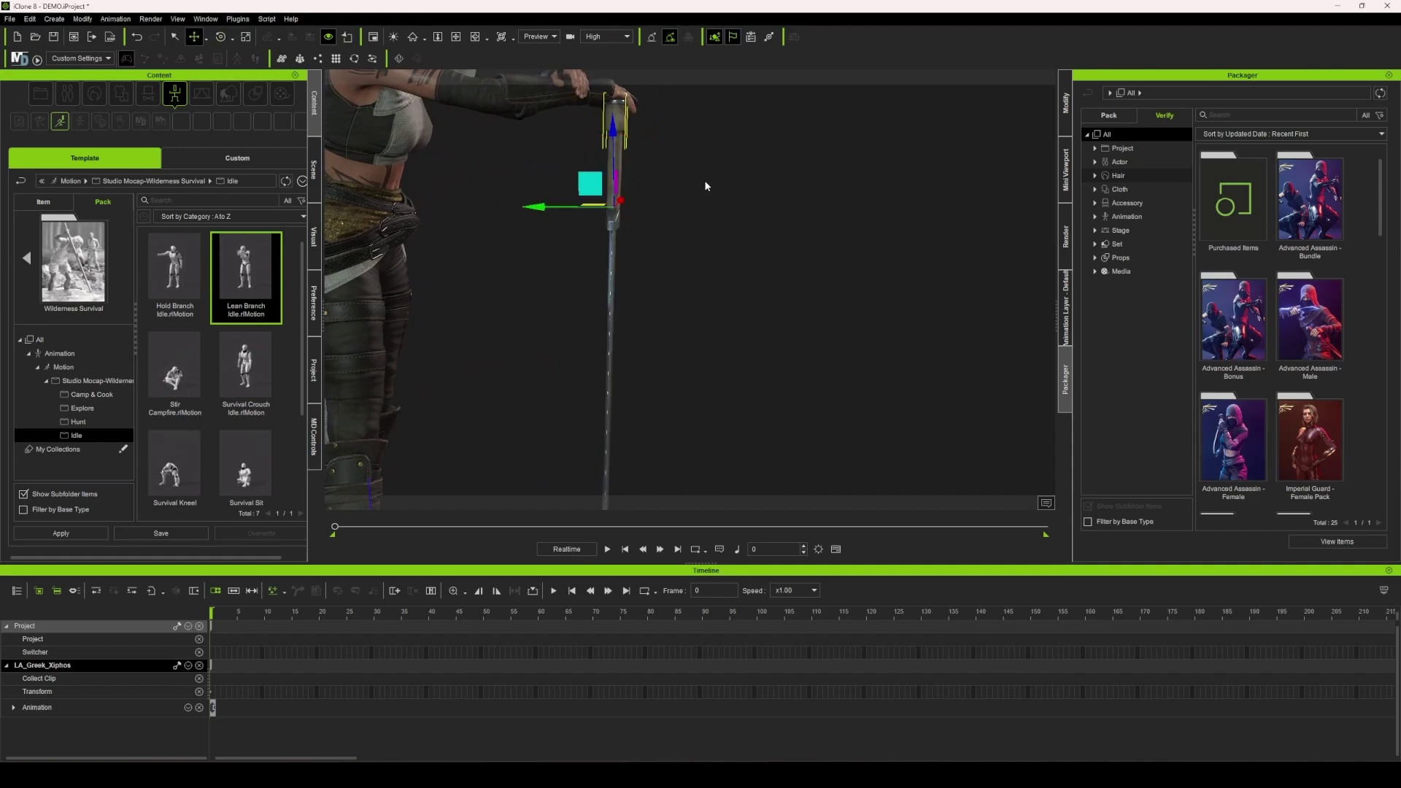
Reduce the sword's X scale to narrow the width of its blade and guard
{"action": "middle_click_drag", "start_coordinate": [718, 371], "coordinate": [732, 305]}
{"action": "right_click_drag", "start_coordinate": [732, 305], "coordinate": [464, 255]}
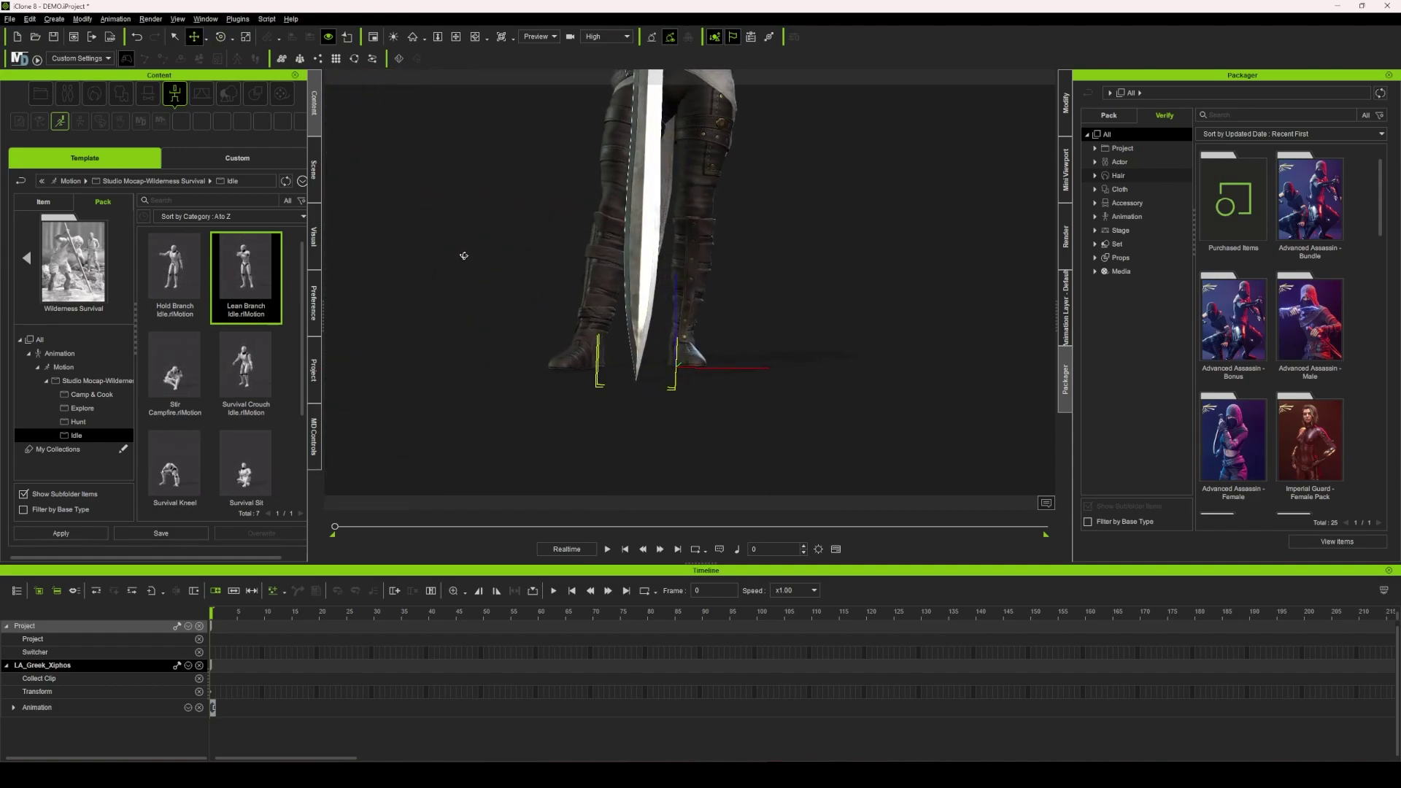
{"action": "middle_click_drag", "start_coordinate": [464, 255], "coordinate": [651, 293]}
{"action": "right_click_drag", "start_coordinate": [667, 284], "coordinate": [703, 344]}
{"action": "middle_click_drag", "start_coordinate": [703, 344], "coordinate": [711, 336]}
{"action": "key", "text": "w"}
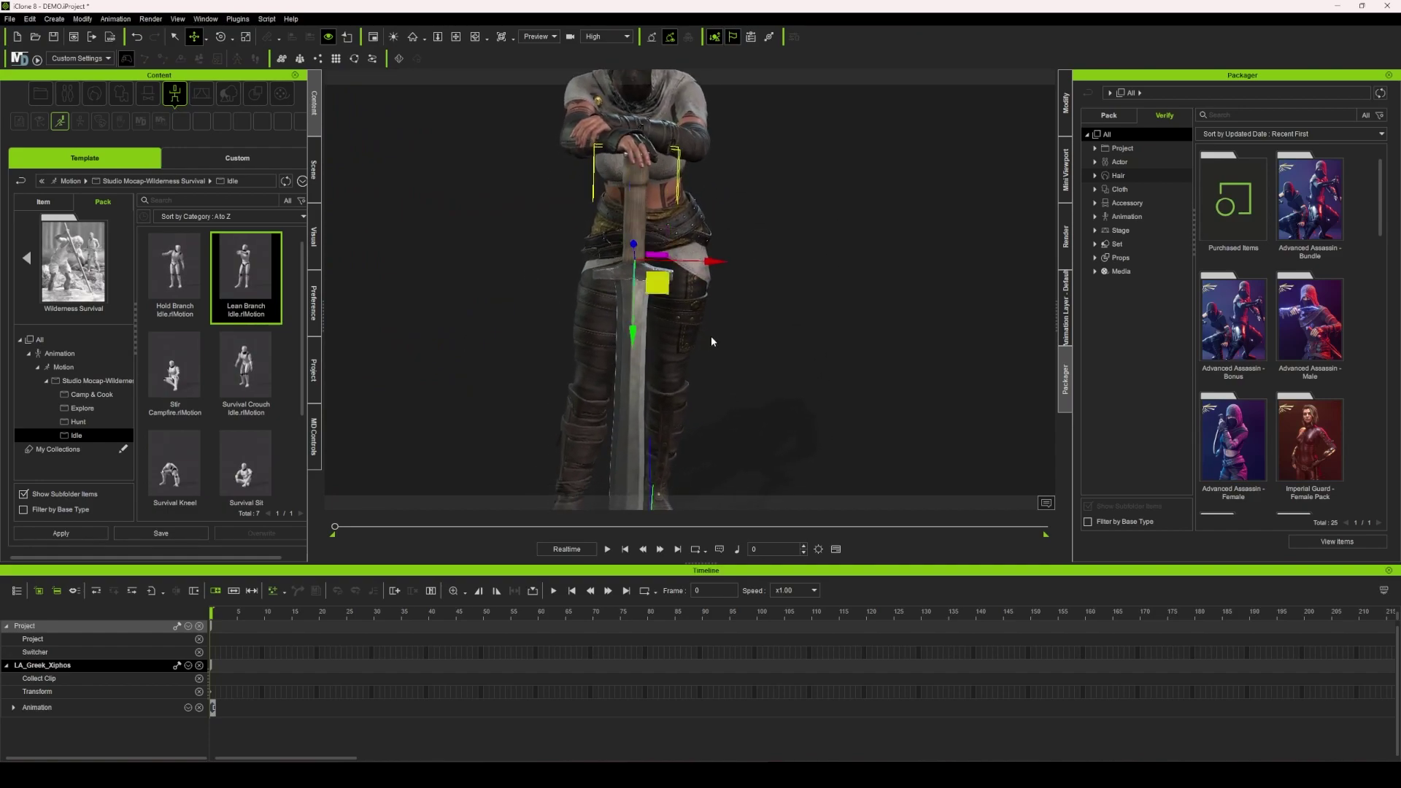
{"action": "key", "text": "e"}
{"action": "key", "text": "r"}
{"action": "left_click_drag", "start_coordinate": [708, 262], "coordinate": [675, 264]}
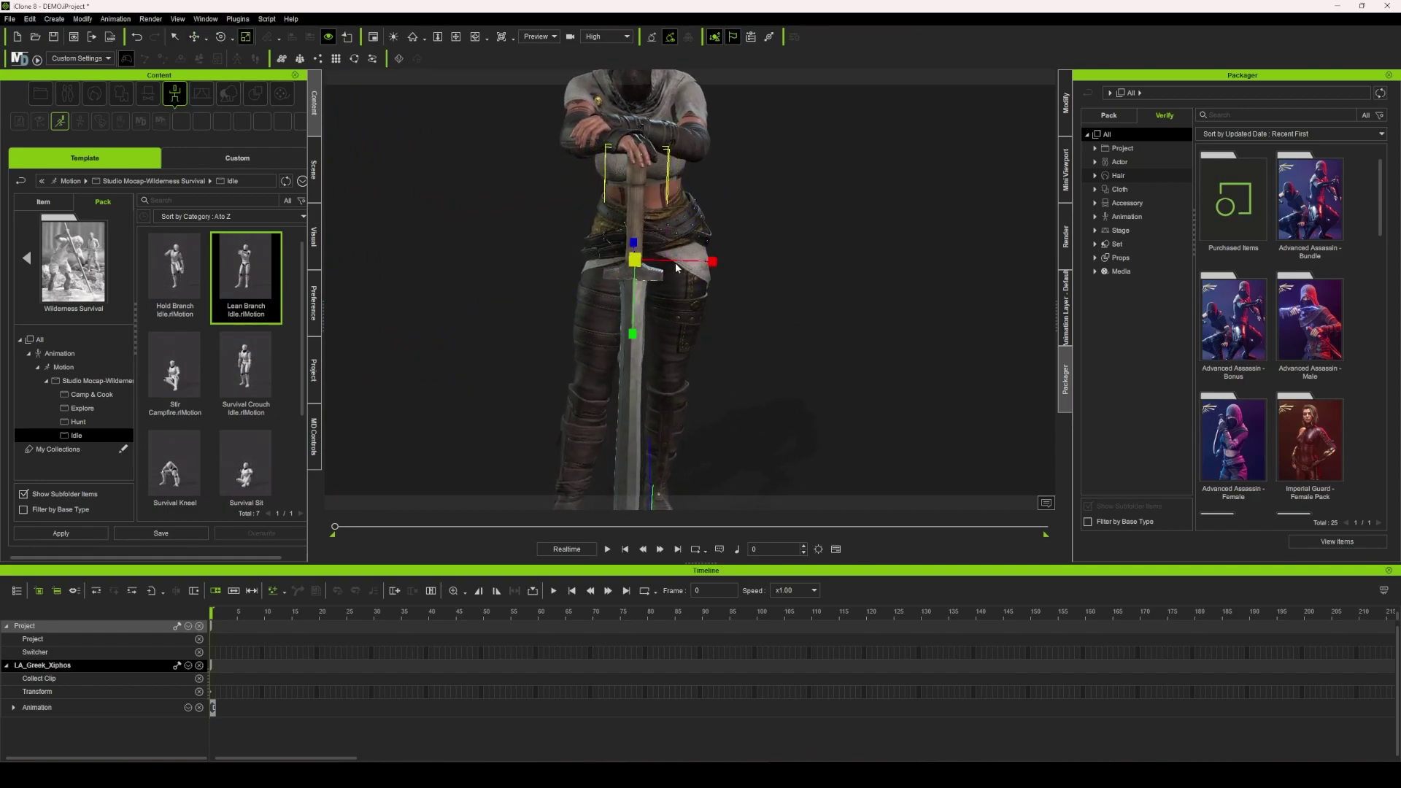
Reduce the sword's Z scale to thin its hilt and blade, and deselect it
{"action": "right_click_drag", "start_coordinate": [532, 309], "coordinate": [780, 261]}
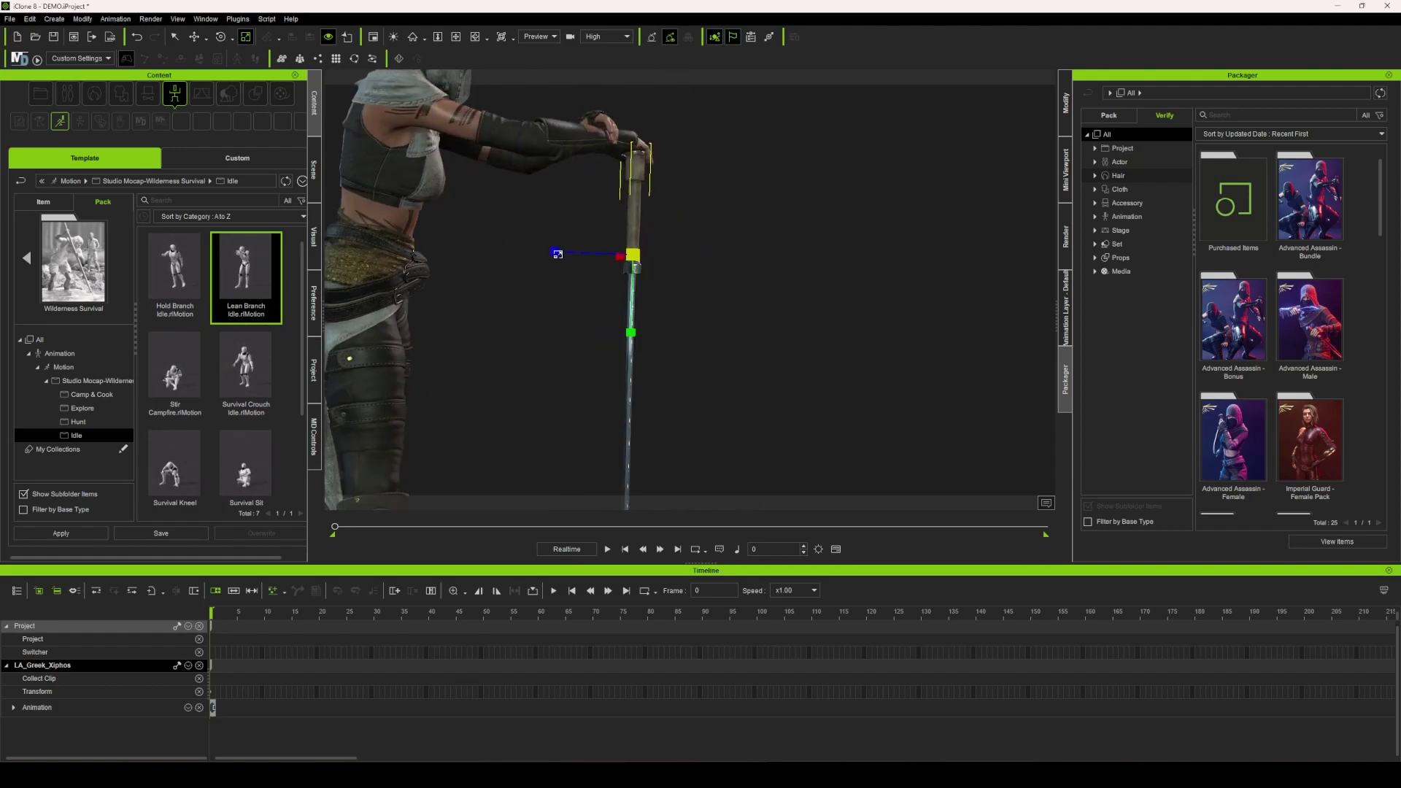
{"action": "left_click_drag", "start_coordinate": [556, 253], "coordinate": [590, 257]}
{"action": "right_click_drag", "start_coordinate": [784, 273], "coordinate": [615, 250]}
{"action": "scroll", "coordinate": [616, 261], "scroll_direction": "down", "scroll_amount": 5}
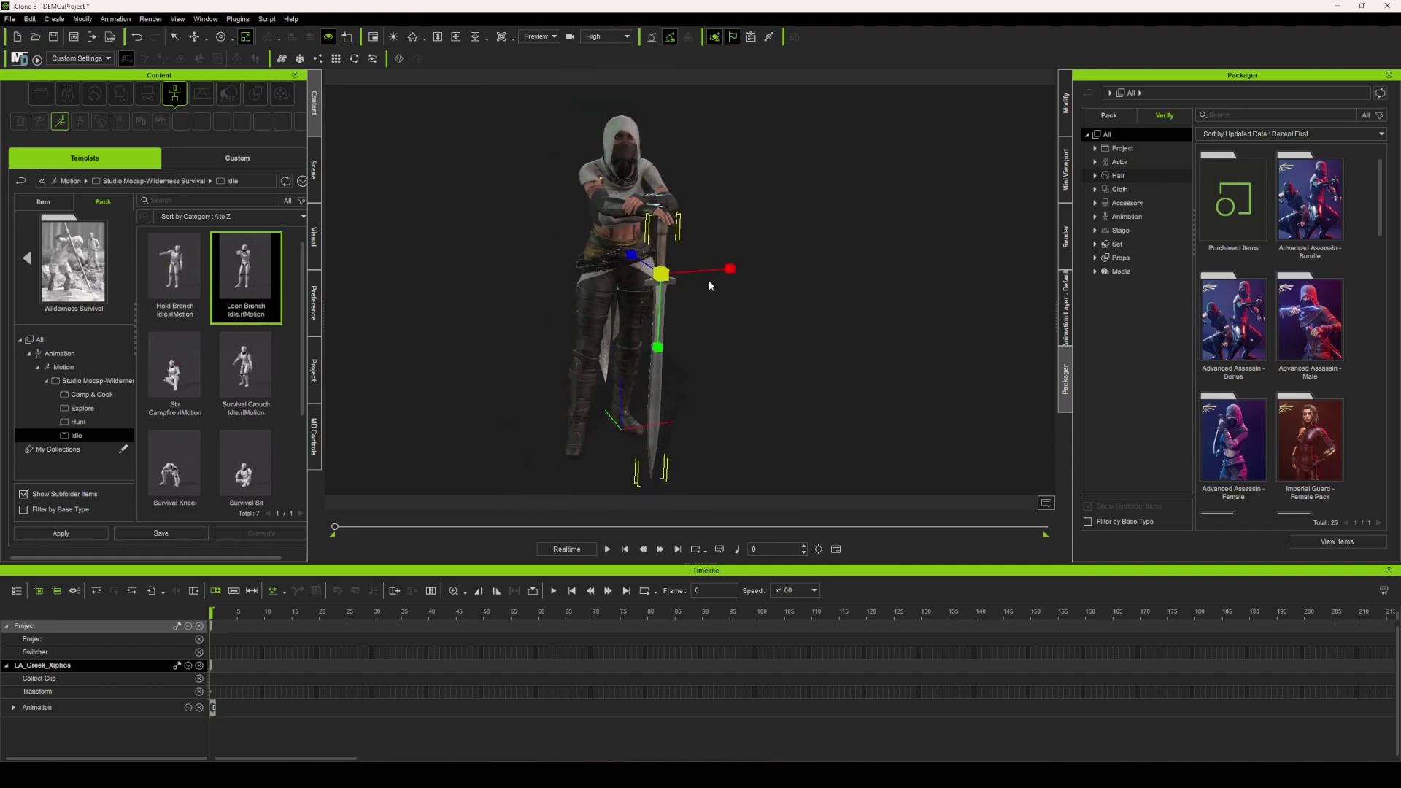
{"action": "scroll", "coordinate": [709, 281], "scroll_direction": "down", "scroll_amount": 1}
{"action": "left_click", "coordinate": [737, 302]}
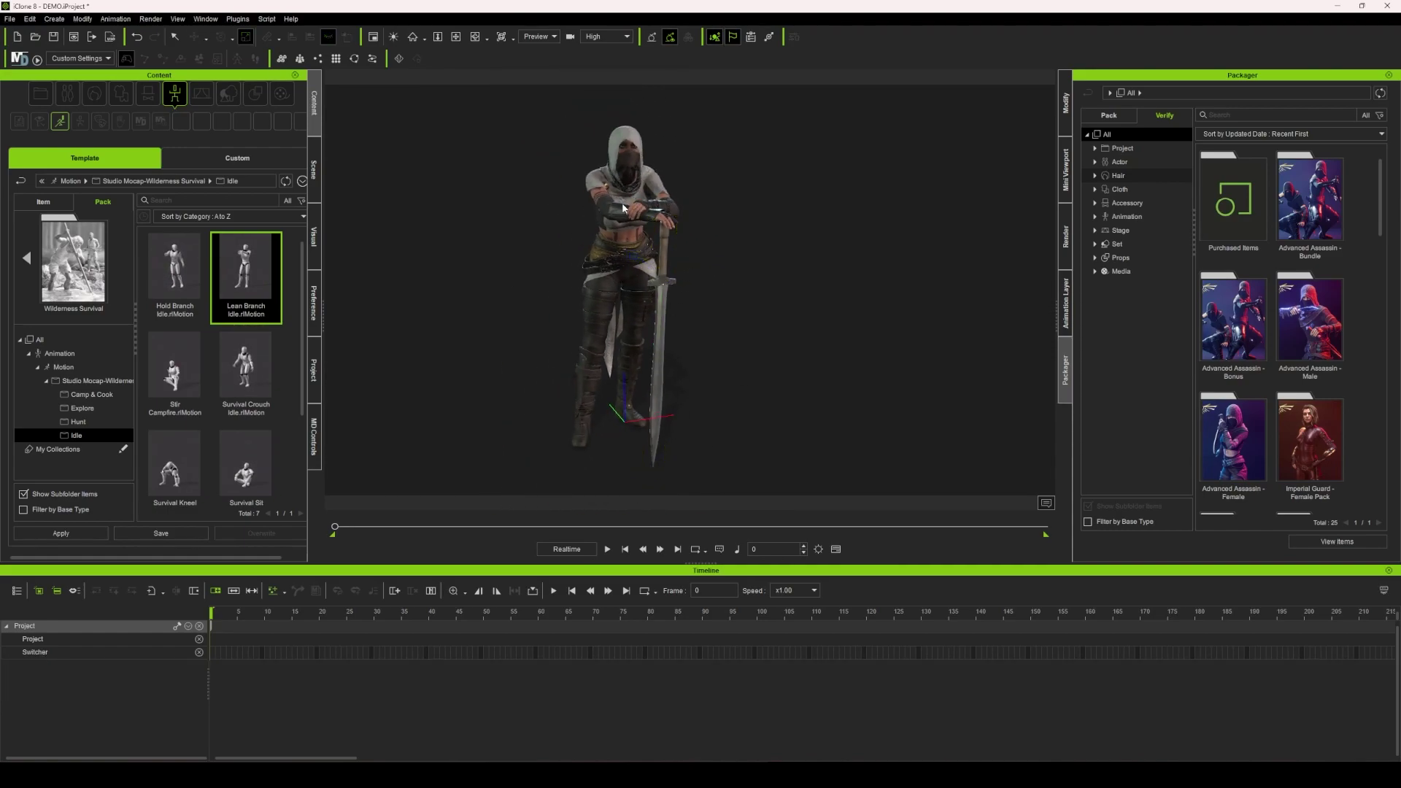
Detach the LA_Greek_Xiphos sword from its CC_Base_Hip parent
{"action": "left_click", "coordinate": [626, 287]}
{"action": "left_click", "coordinate": [666, 282]}
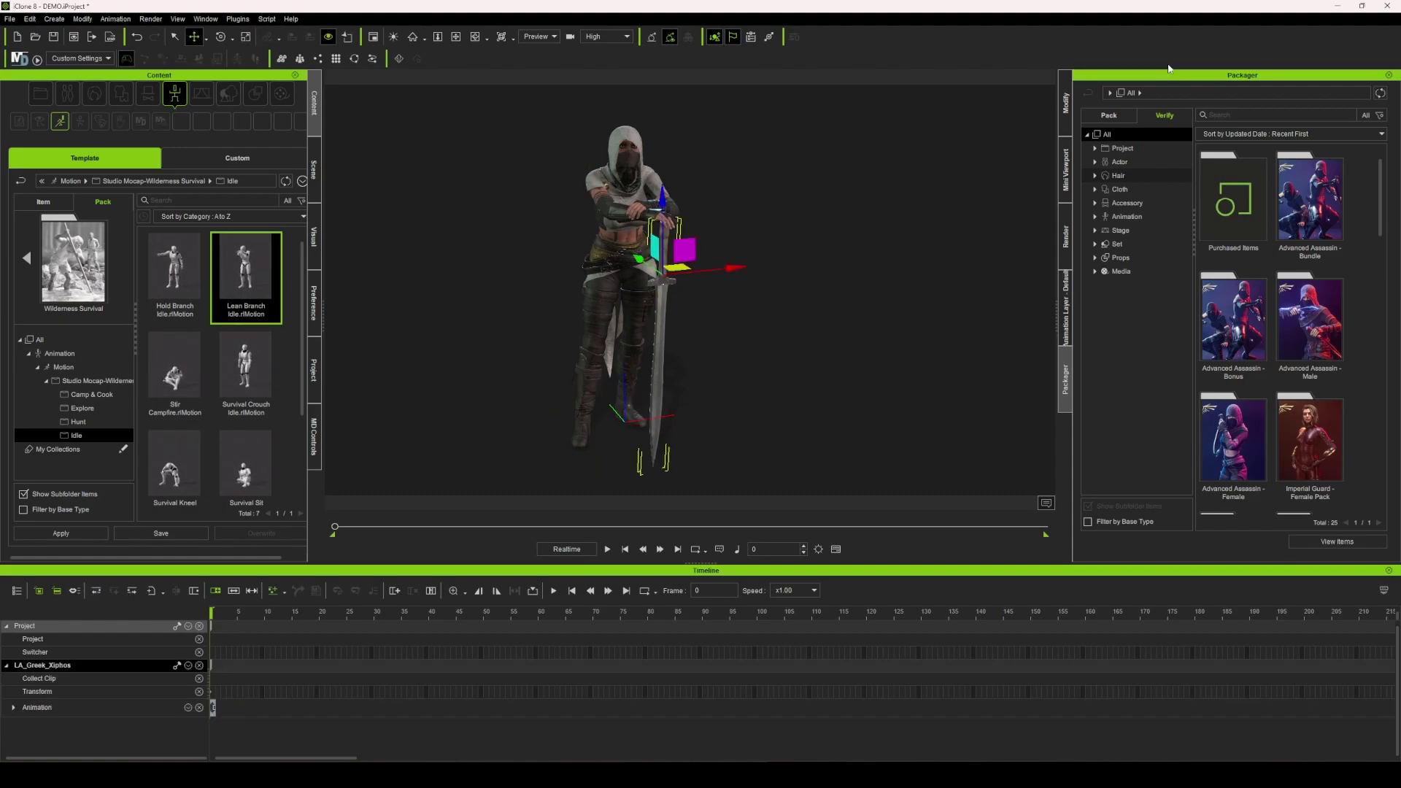
{"action": "left_click", "coordinate": [1067, 104]}
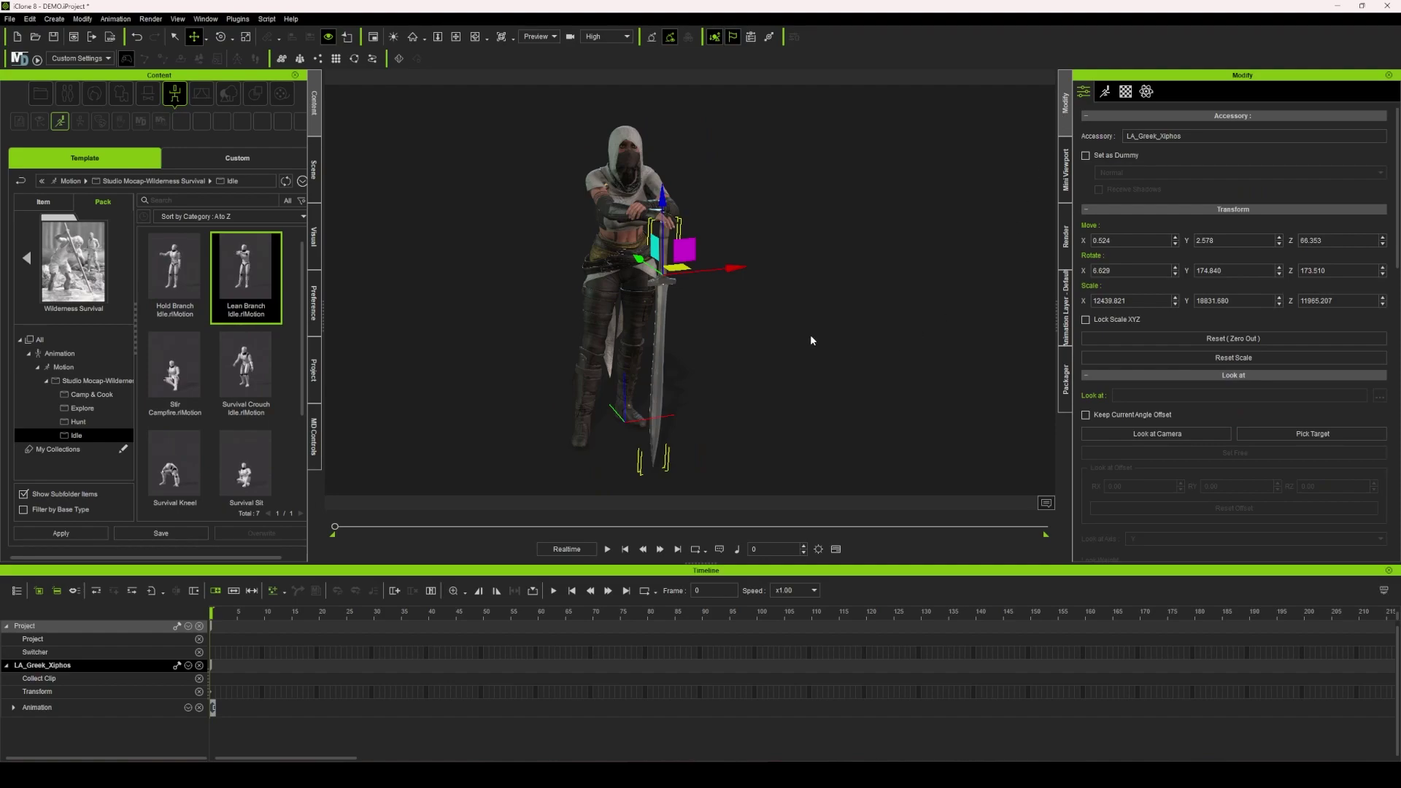
{"action": "scroll", "coordinate": [1307, 442], "scroll_direction": "down", "scroll_amount": 10}
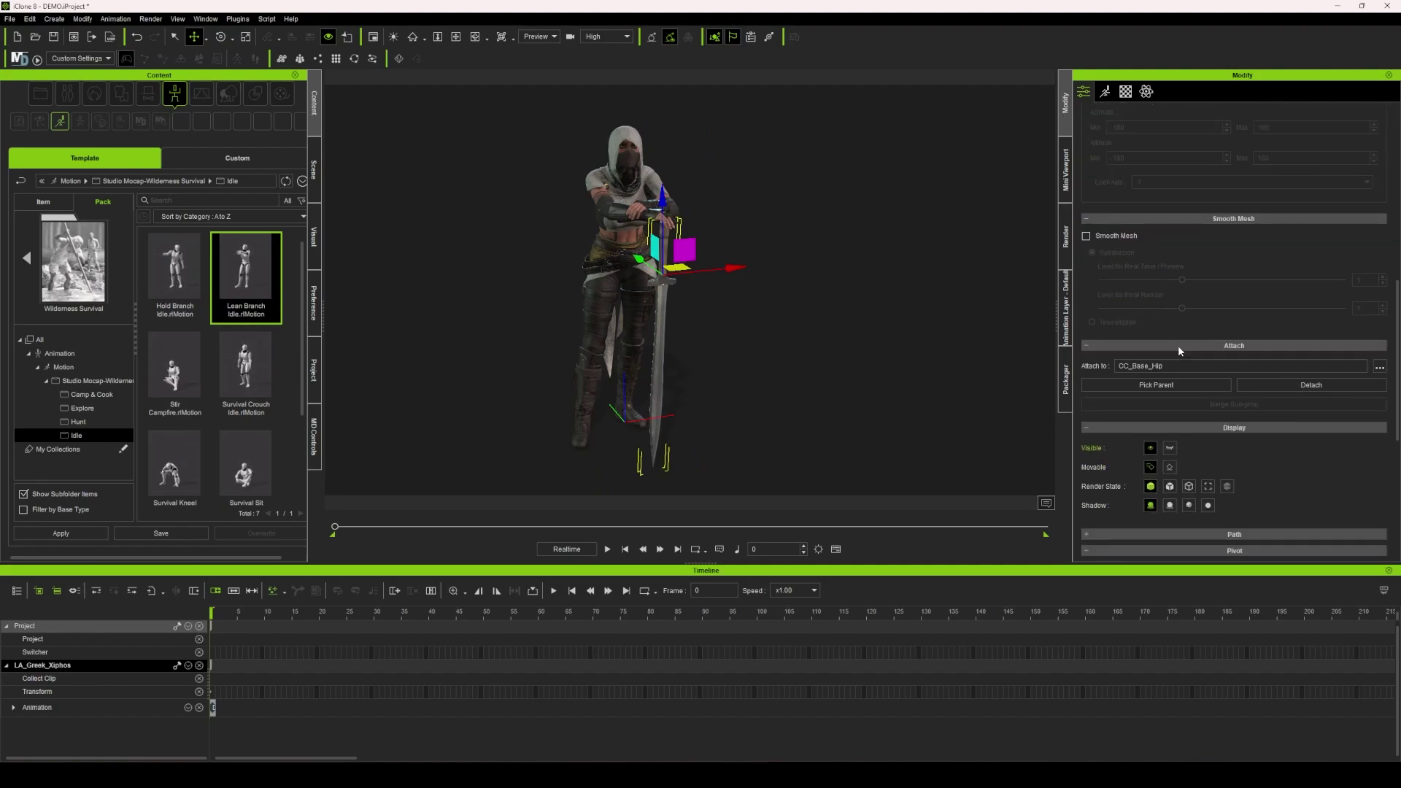
{"action": "scroll", "coordinate": [1217, 400], "scroll_direction": "up", "scroll_amount": 4}
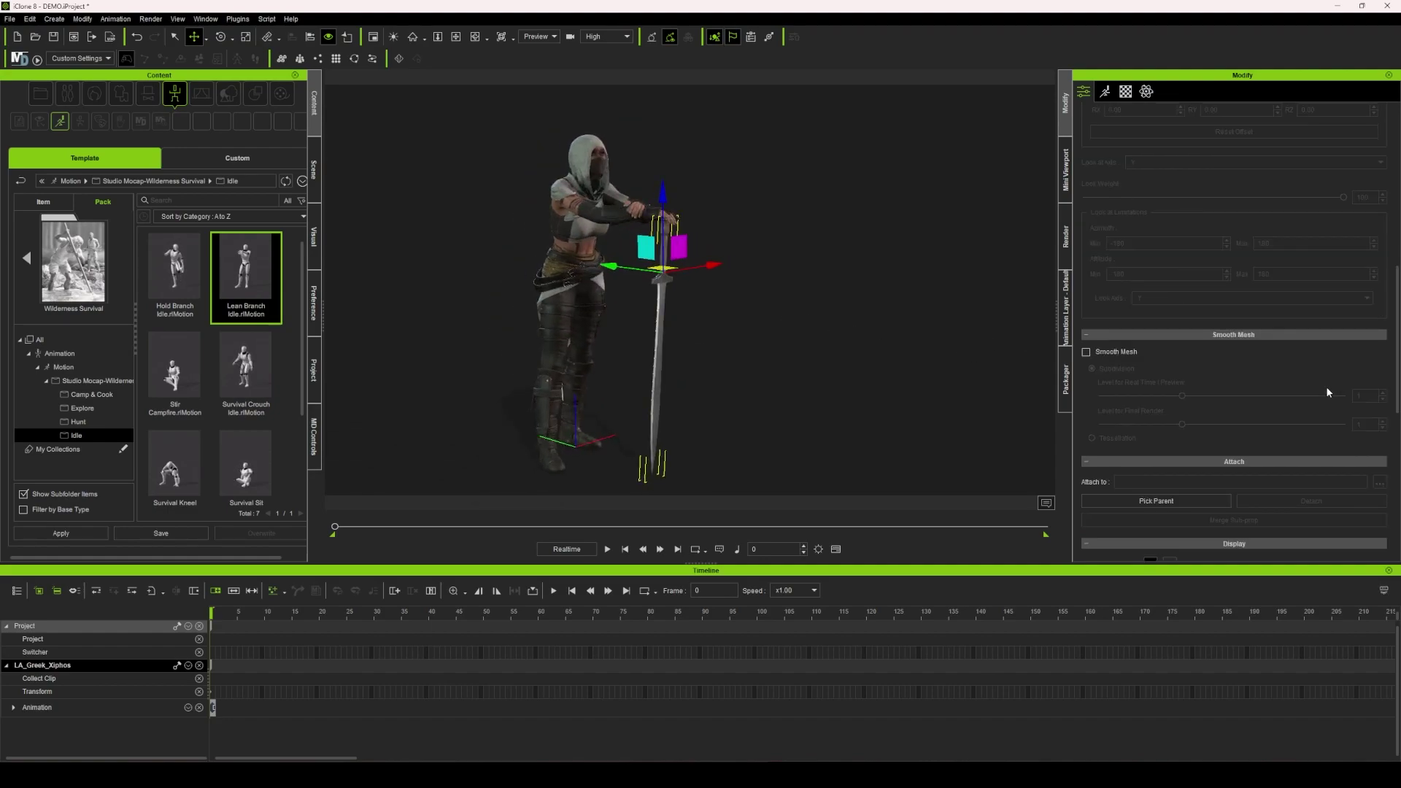
{"action": "scroll", "coordinate": [1217, 397], "scroll_direction": "up", "scroll_amount": 5}
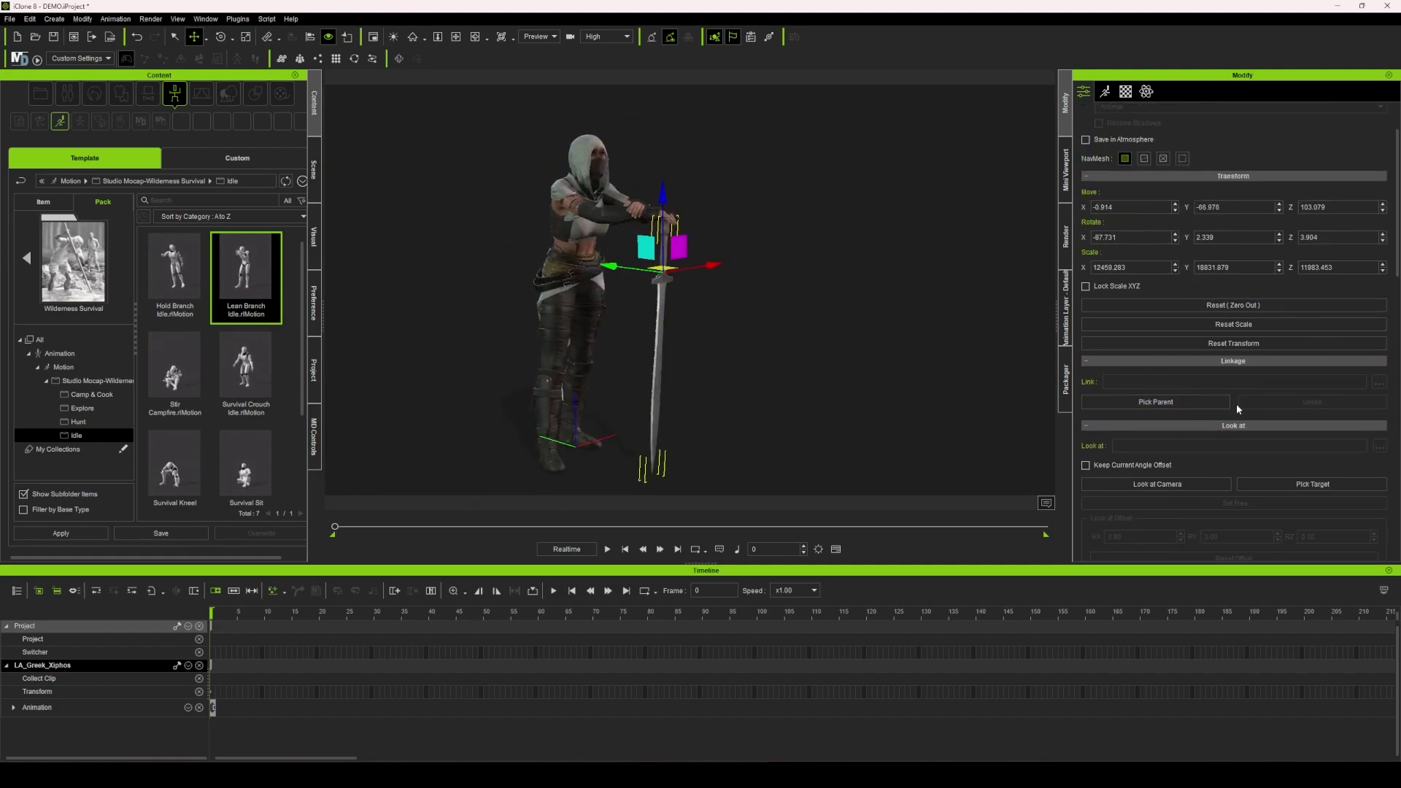
Link the sword to the character's right hand, CC_Base_R_Hand, and play the motion to check how it follows
{"action": "left_click", "coordinate": [1170, 400]}
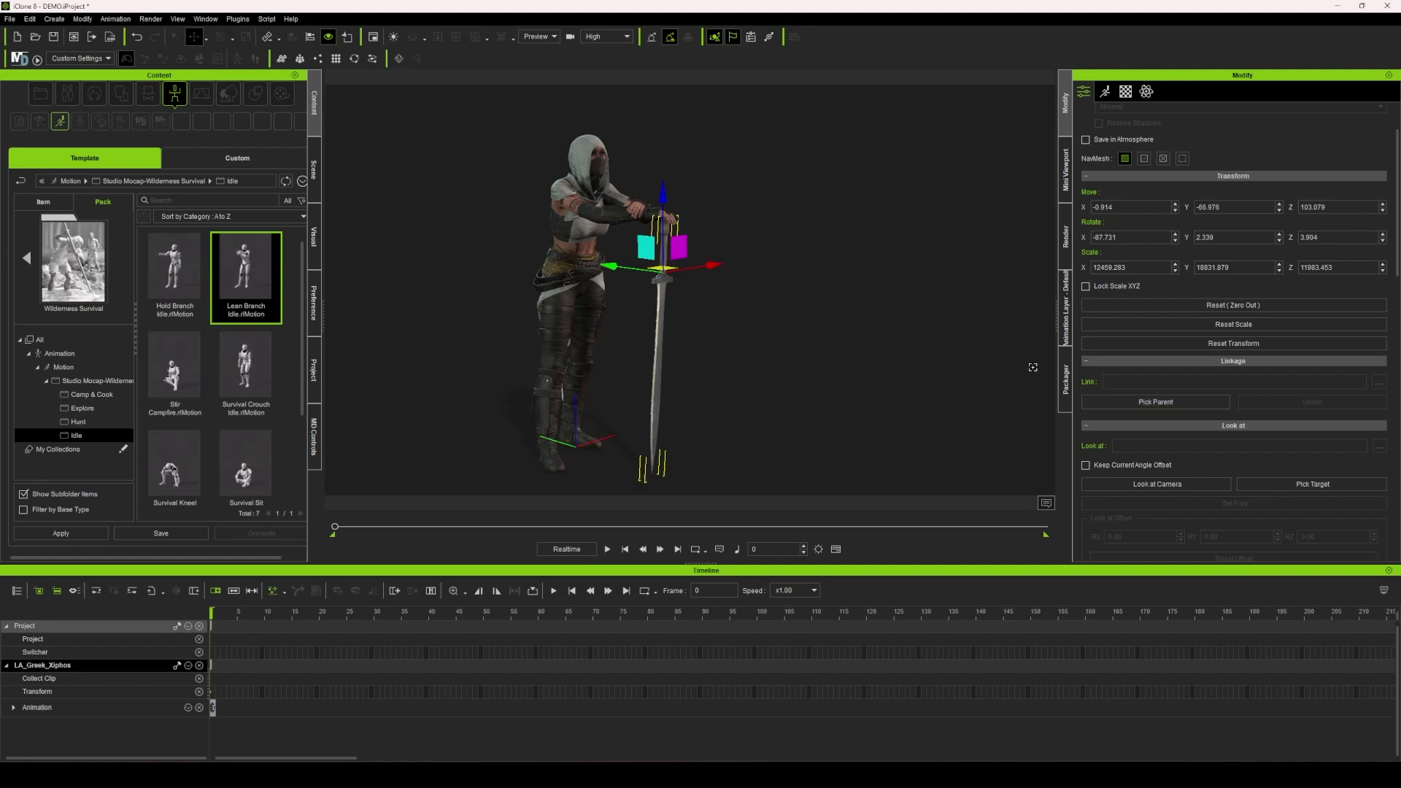
{"action": "left_click", "coordinate": [651, 217]}
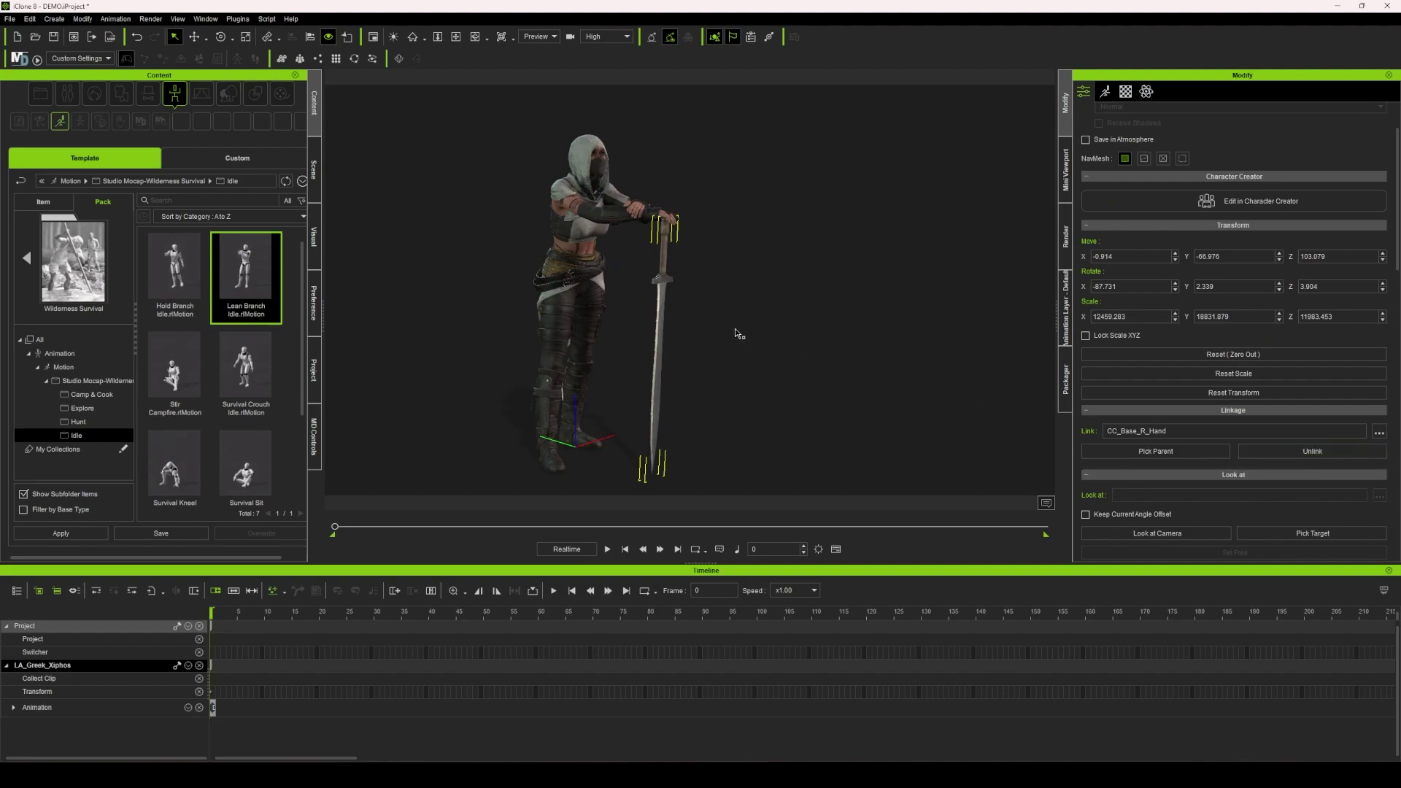
{"action": "key", "text": "space"}
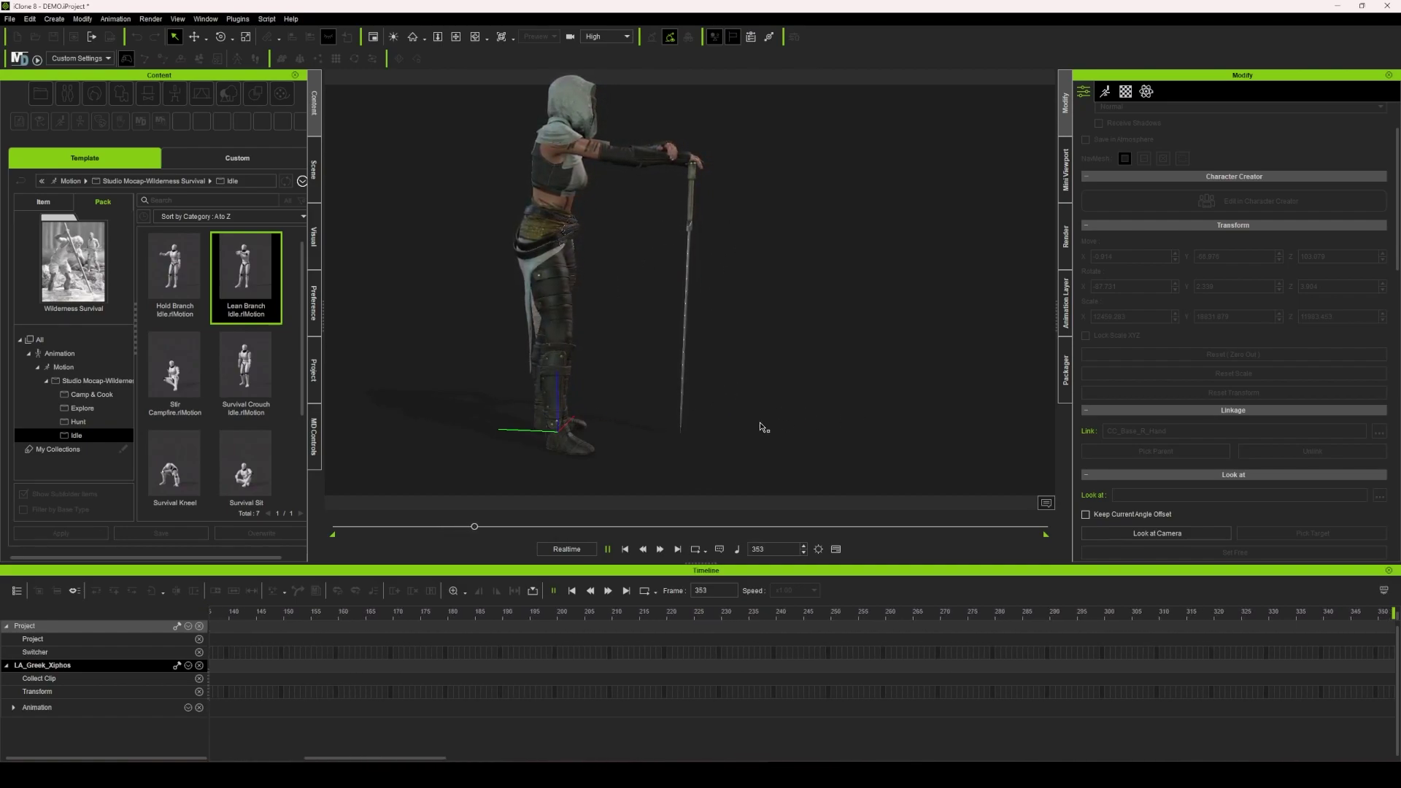
{"action": "key", "text": "space"}
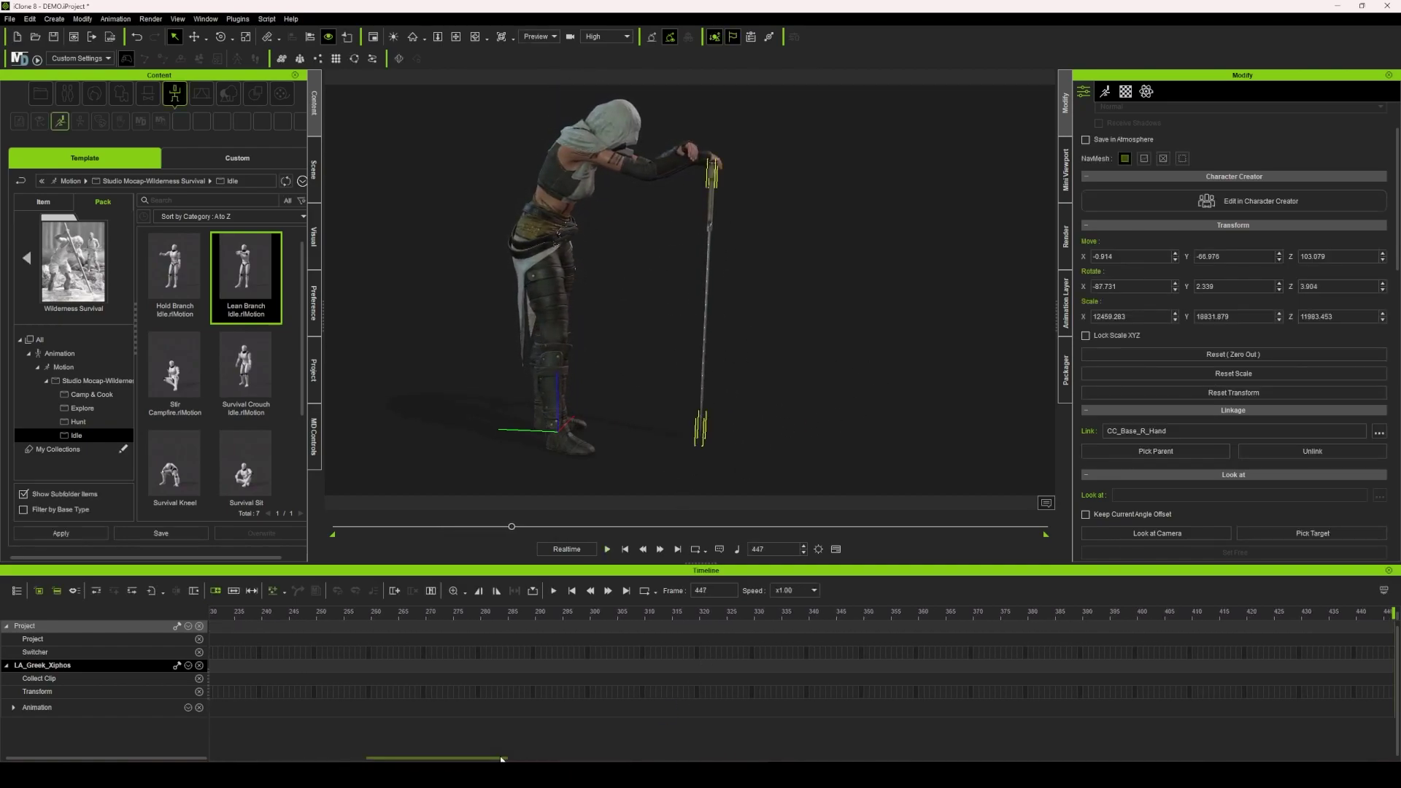
Return the timeline to frame 0 to inspect the sword's starting pose, and deselect the sword
{"action": "left_click_drag", "start_coordinate": [500, 758], "coordinate": [241, 760]}
{"action": "left_click", "coordinate": [212, 613]}
{"action": "scroll", "coordinate": [846, 339], "scroll_direction": "up", "scroll_amount": 2}
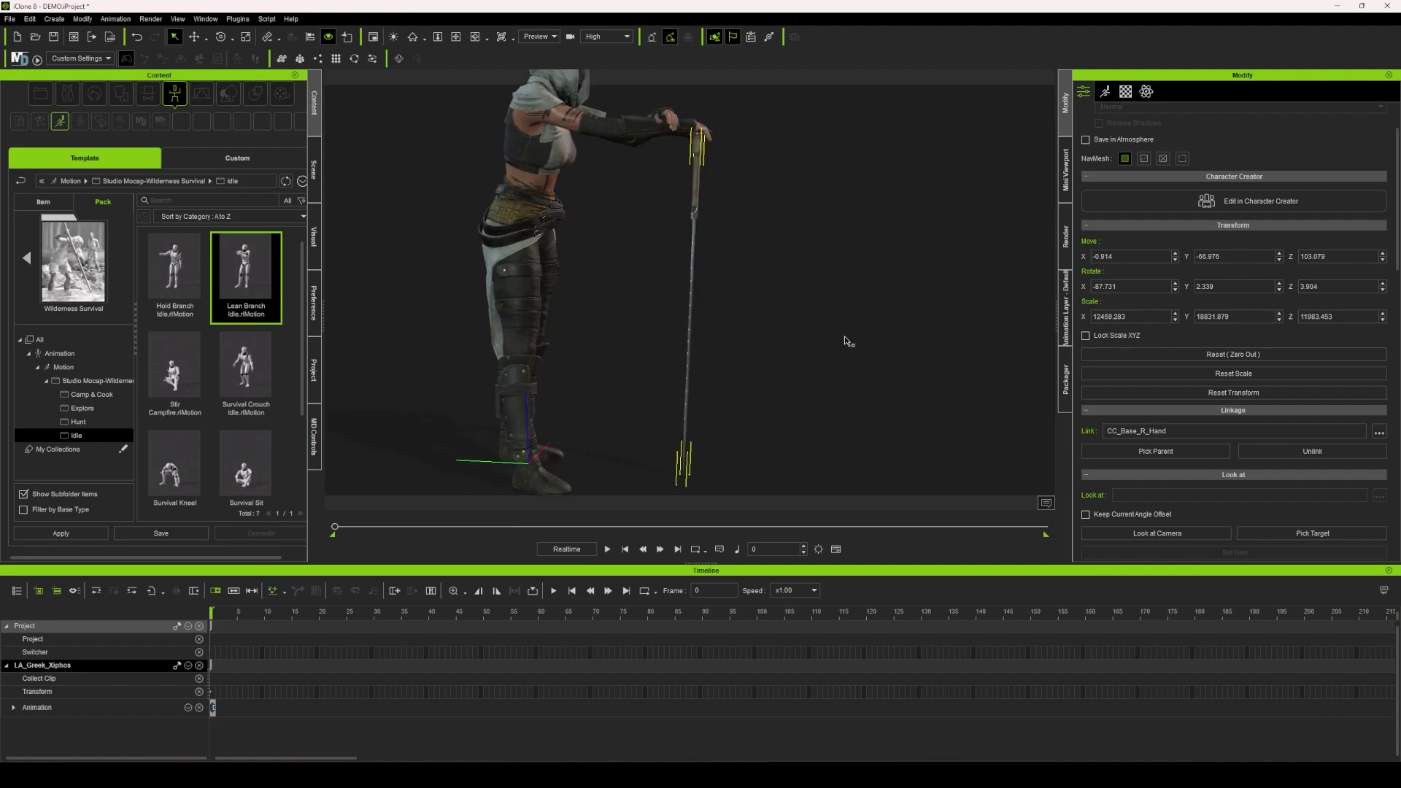
{"action": "right_click_drag", "start_coordinate": [847, 341], "coordinate": [662, 491]}
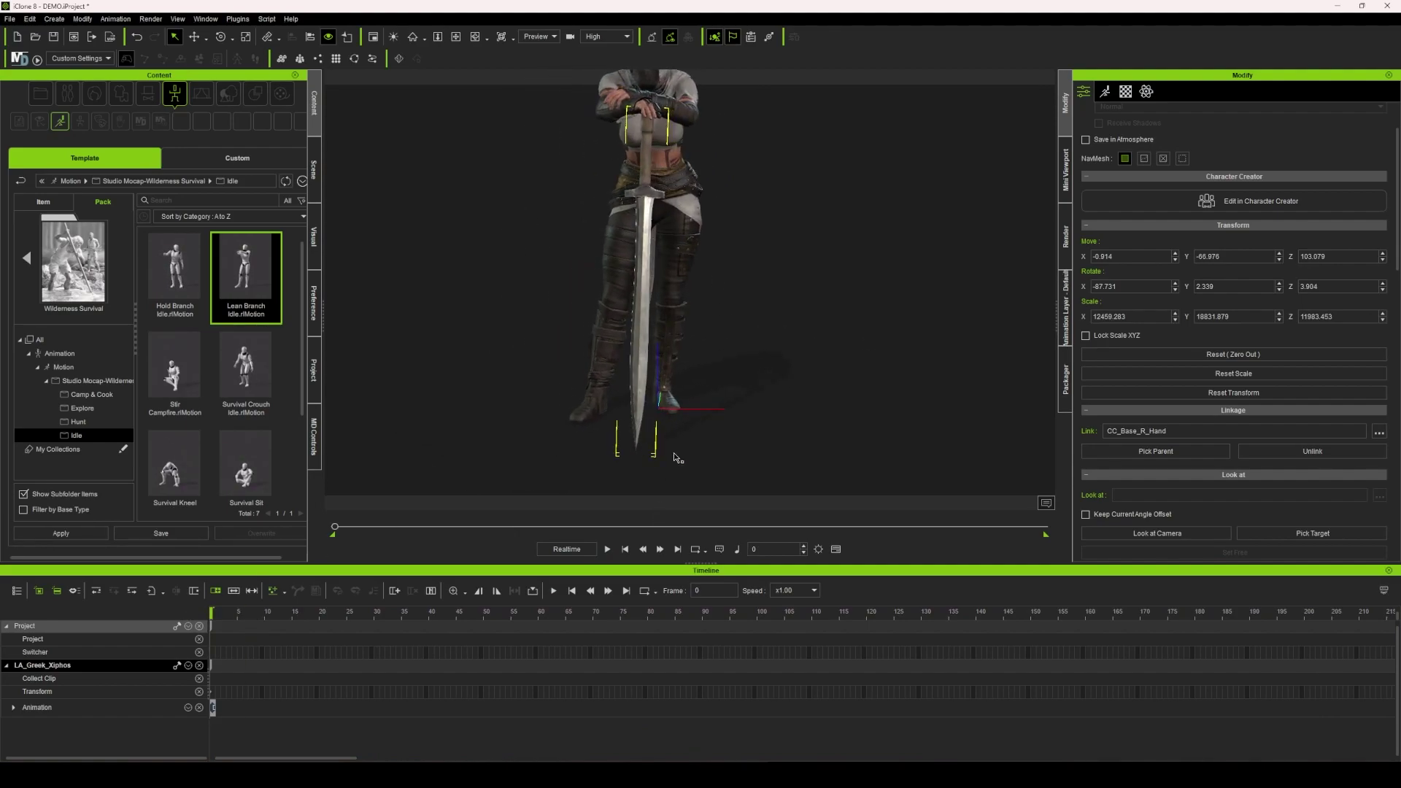
{"action": "right_click_drag", "start_coordinate": [701, 446], "coordinate": [821, 420]}
{"action": "scroll", "coordinate": [1276, 448], "scroll_direction": "down", "scroll_amount": 2}
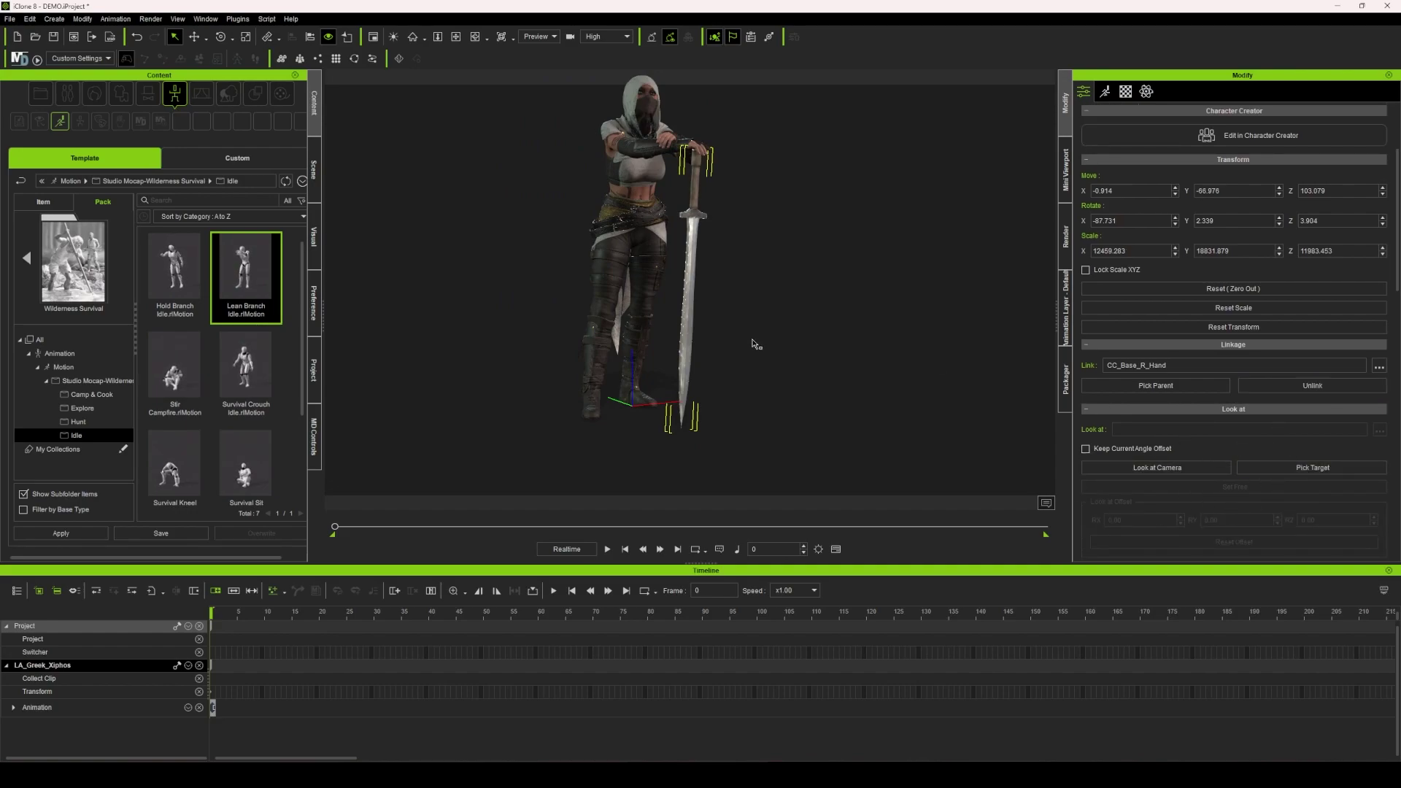
{"action": "left_click", "coordinate": [820, 373]}
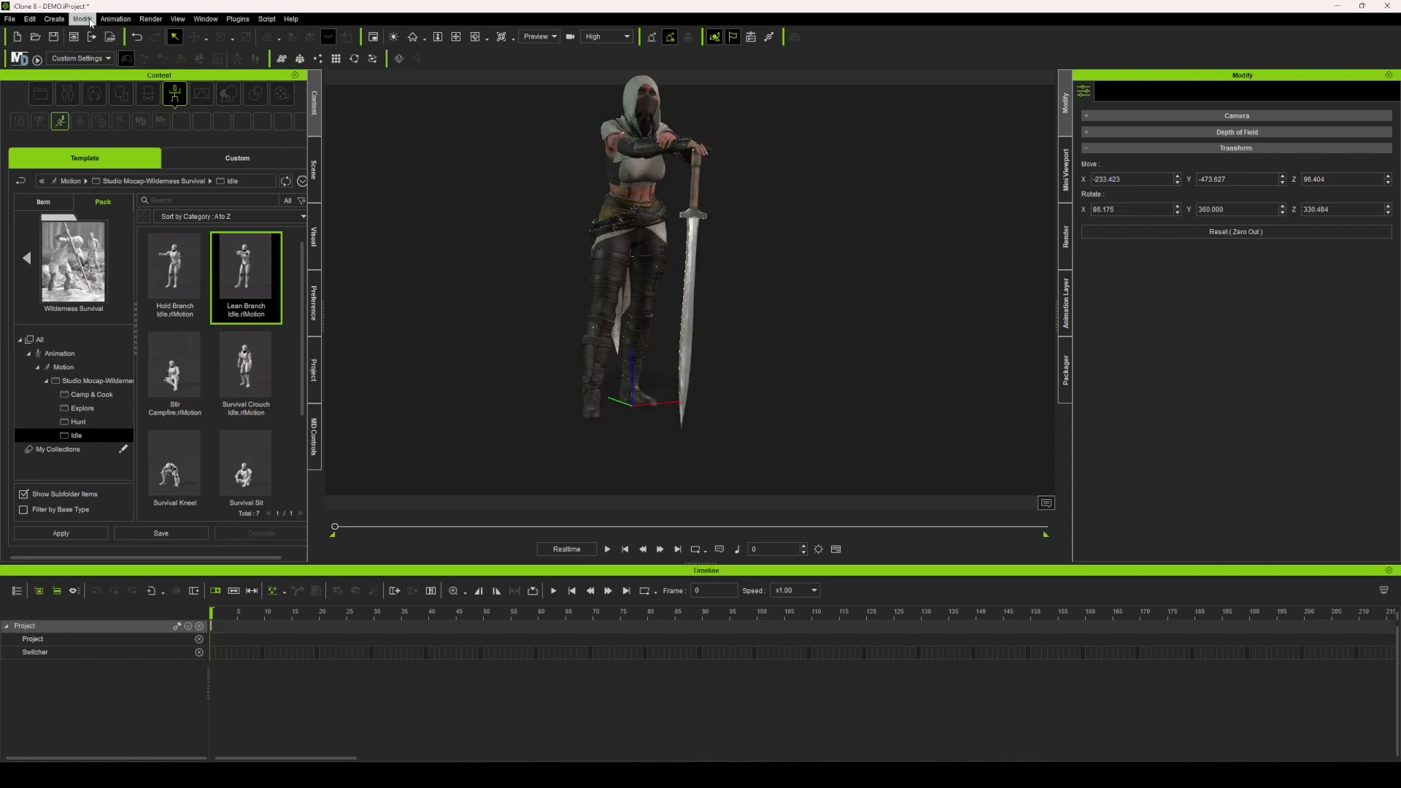
Create a box primitive and scale it down uniformly to about 8 on all axes
{"action": "left_click", "coordinate": [54, 19]}
{"action": "mouse_move", "coordinate": [95, 35]}
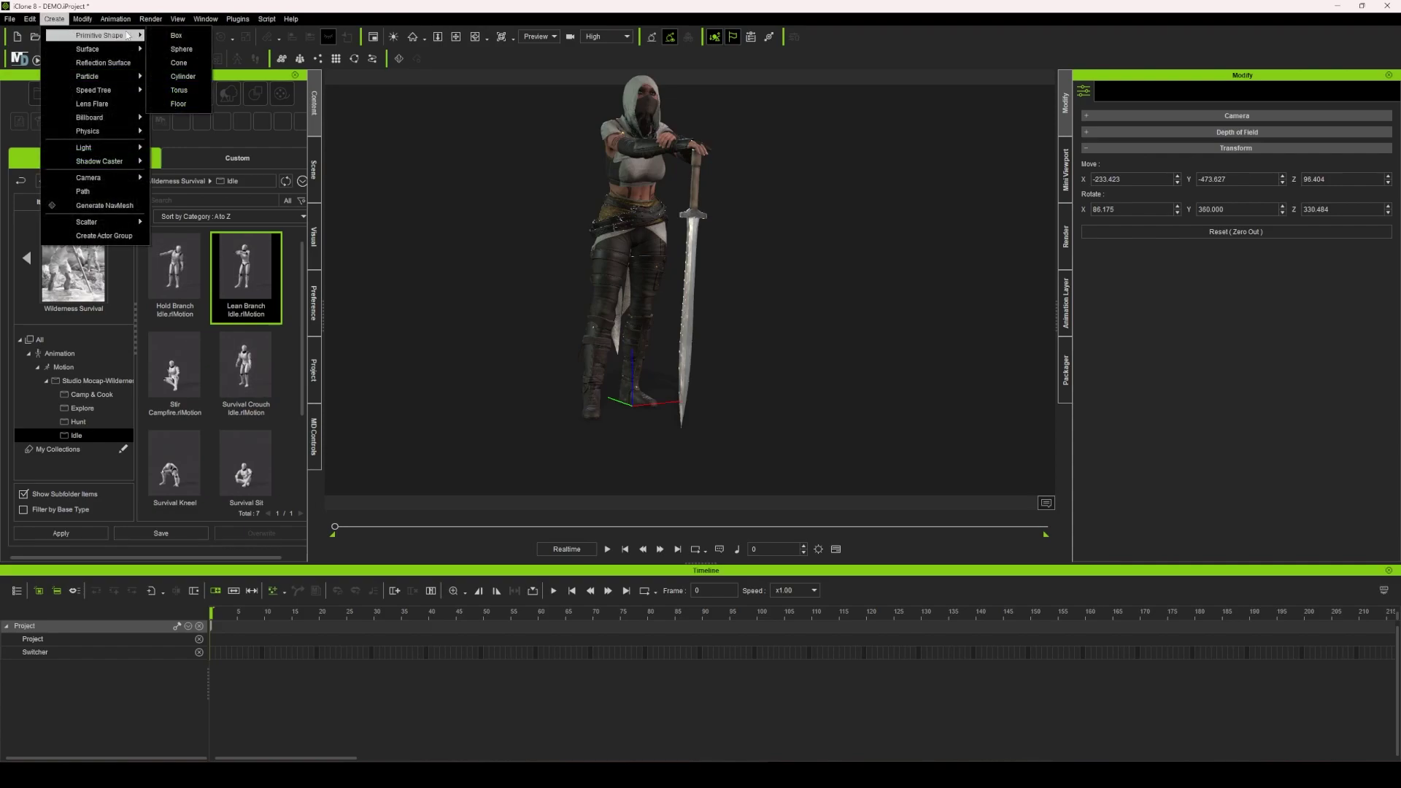
{"action": "left_click", "coordinate": [180, 35]}
{"action": "key", "text": "w"}
{"action": "key", "text": "r"}
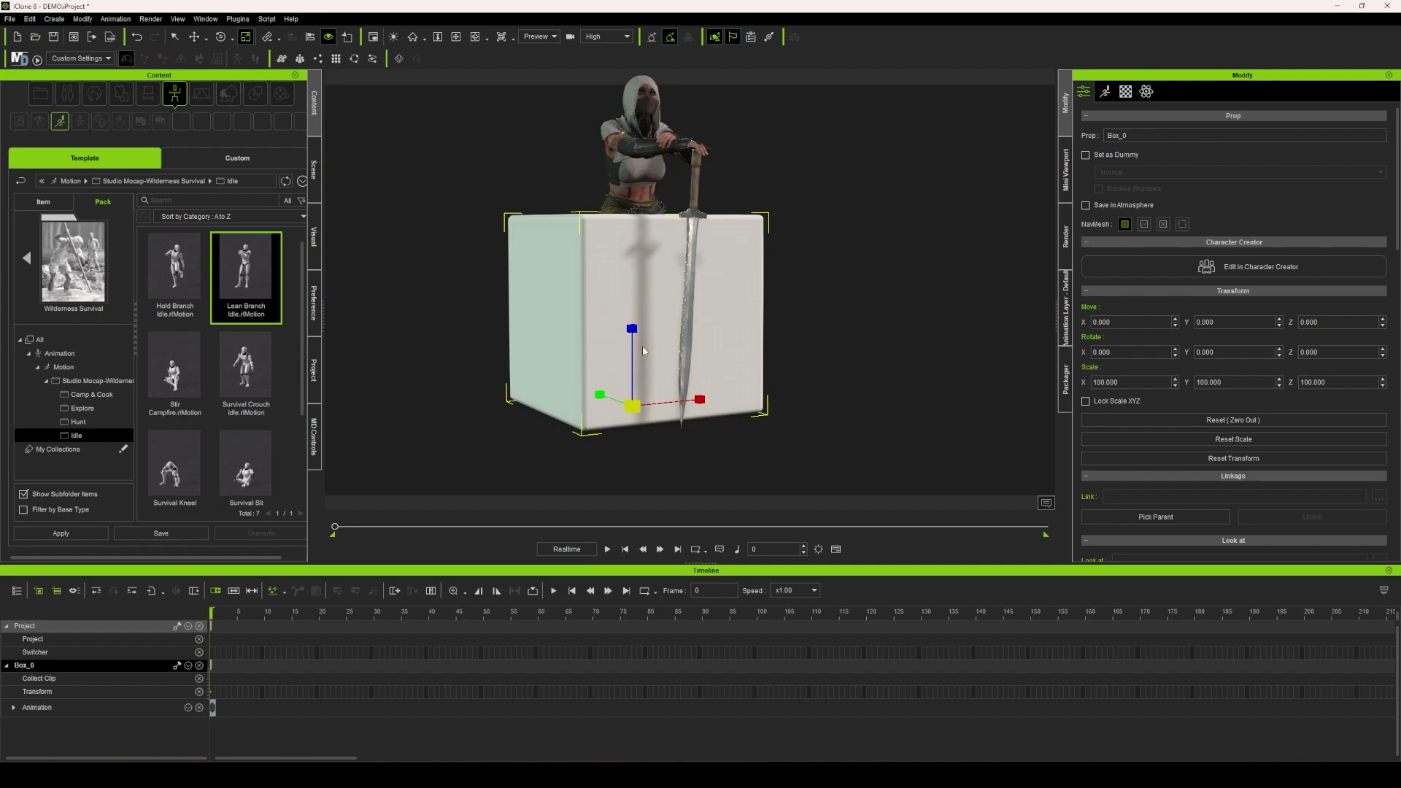
{"action": "left_click_drag", "start_coordinate": [630, 327], "coordinate": [547, 651]}
{"action": "key", "text": "ctrl+z"}
Move the small box close to the sword's tip, at about X -5.0 and Y -58.9
{"action": "right_click_drag", "start_coordinate": [617, 379], "coordinate": [665, 425]}
{"action": "key", "text": "w"}
{"action": "left_click_drag", "start_coordinate": [580, 376], "coordinate": [677, 432]}
{"action": "right_click_drag", "start_coordinate": [723, 431], "coordinate": [679, 430]}
{"action": "middle_click_drag", "start_coordinate": [678, 431], "coordinate": [637, 347]}
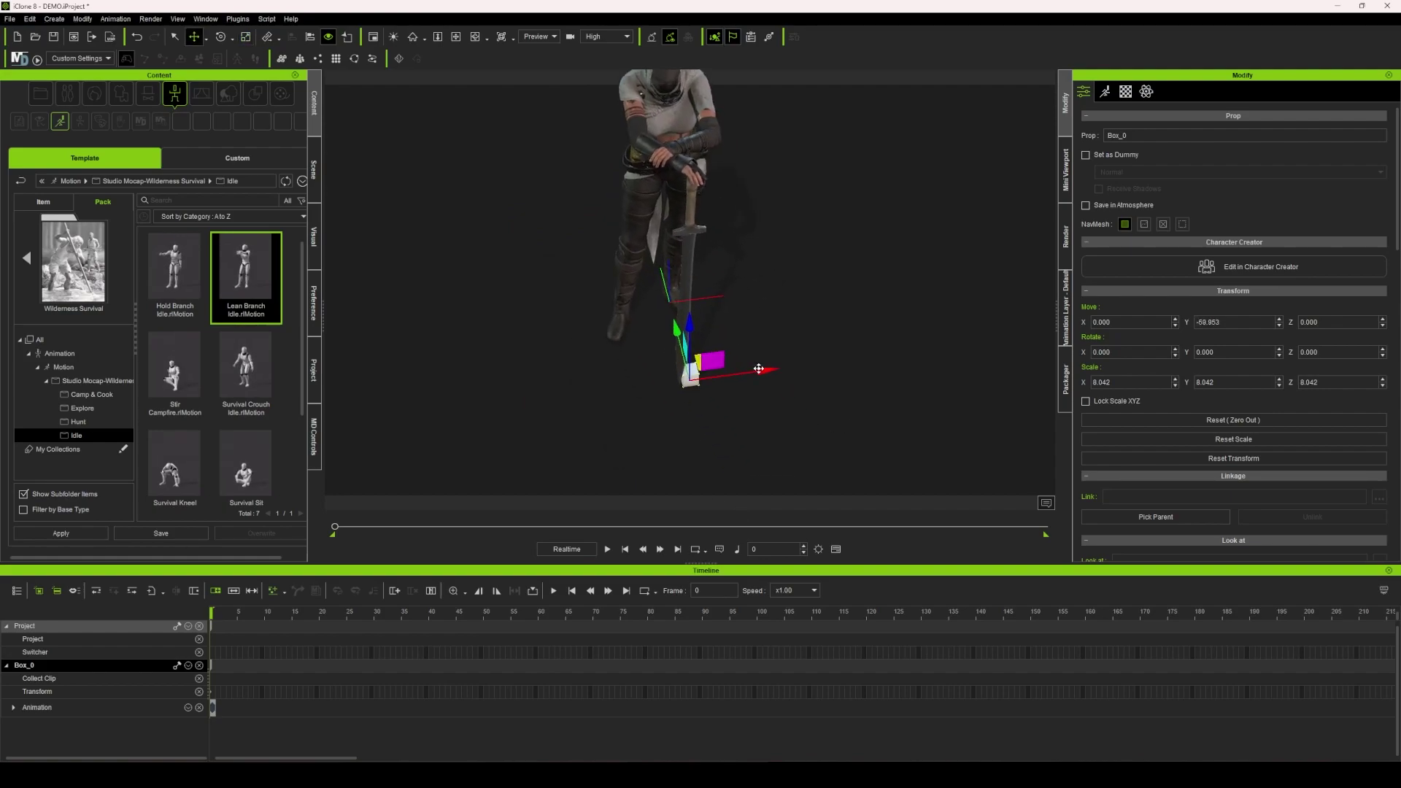
{"action": "left_click_drag", "start_coordinate": [759, 369], "coordinate": [746, 372]}
Fine-tune the box's position directly beneath the sword's tip, to about X -5.2 and Y -63.3
{"action": "right_click_drag", "start_coordinate": [785, 405], "coordinate": [879, 393]}
{"action": "scroll", "coordinate": [718, 442], "scroll_direction": "up", "scroll_amount": 5}
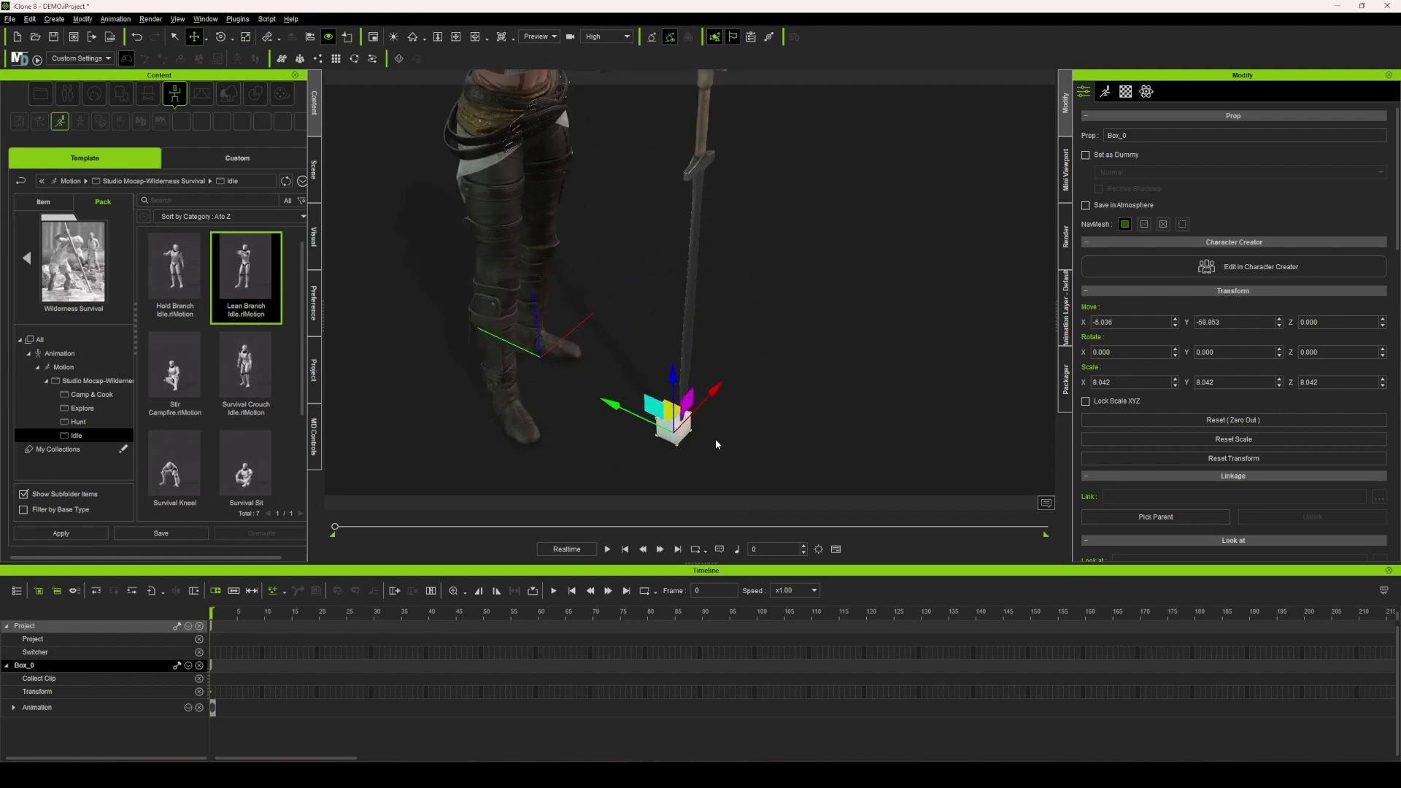
{"action": "right_click_drag", "start_coordinate": [715, 443], "coordinate": [774, 365]}
{"action": "left_click_drag", "start_coordinate": [616, 379], "coordinate": [604, 382]}
{"action": "right_click_drag", "start_coordinate": [604, 382], "coordinate": [660, 287]}
{"action": "right_click_drag", "start_coordinate": [771, 385], "coordinate": [875, 370]}
{"action": "mouse_move", "coordinate": [600, 395]}
{"action": "left_mouse_down"}
{"action": "mouse_move", "coordinate": [644, 390]}
{"action": "mouse_move", "coordinate": [608, 384]}
{"action": "left_mouse_up"}
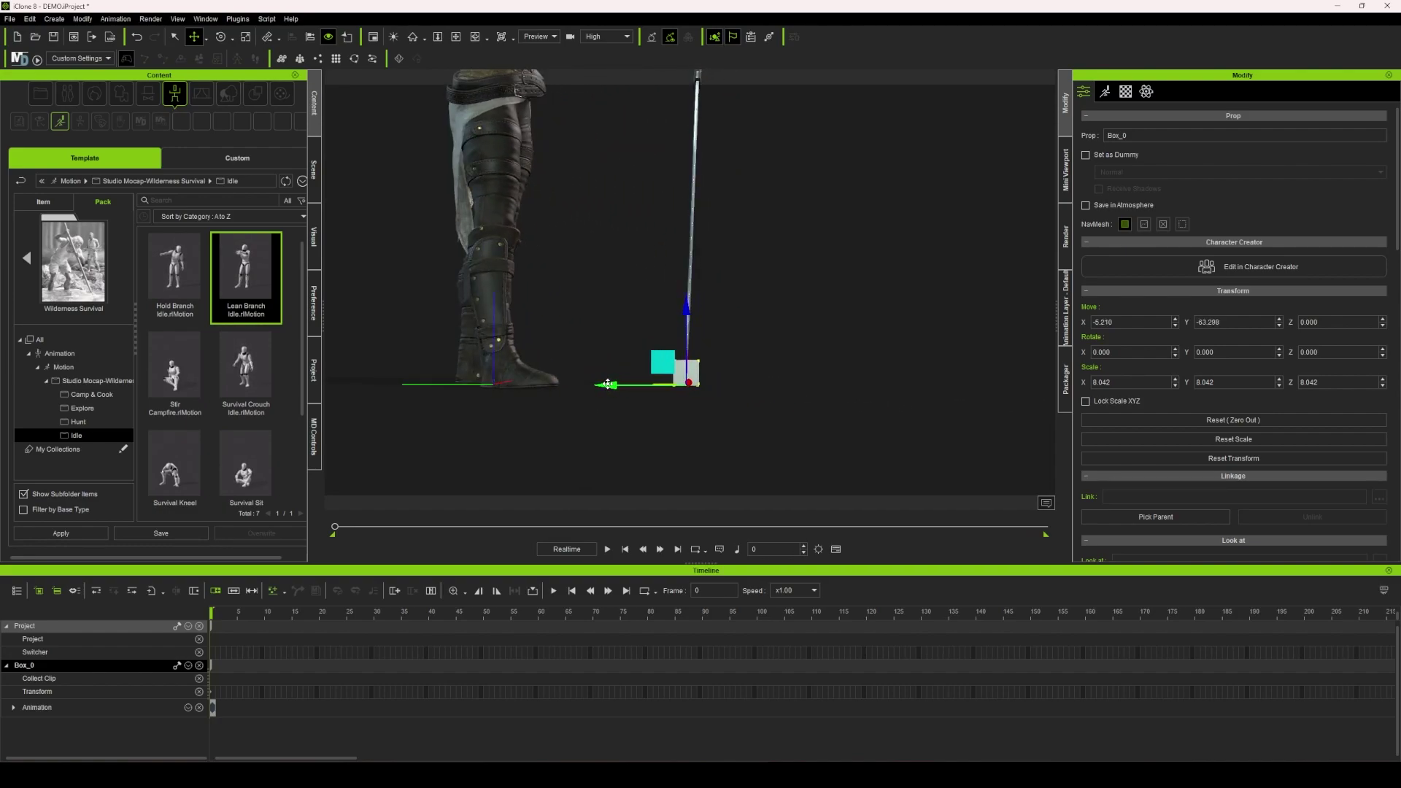
{"action": "right_click_drag", "start_coordinate": [768, 353], "coordinate": [700, 369]}
{"action": "left_click_drag", "start_coordinate": [693, 362], "coordinate": [693, 358]}
Select the LA_Greek_Xiphos sword and assign the small box at its tip as its look-at target
{"action": "scroll", "coordinate": [832, 335], "scroll_direction": "down", "scroll_amount": 4}
{"action": "right_click_drag", "start_coordinate": [866, 363], "coordinate": [715, 267]}
{"action": "left_click", "coordinate": [732, 268]}
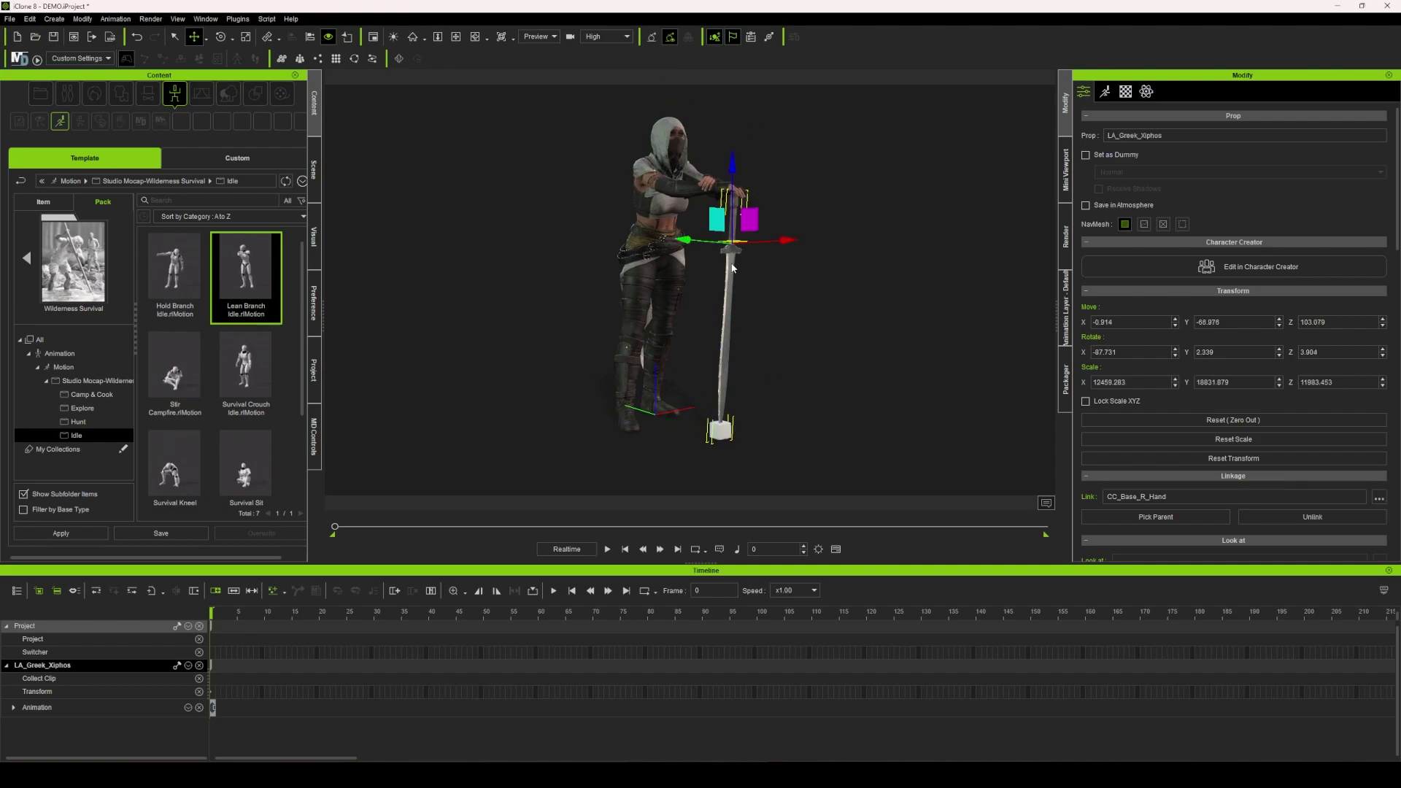
{"action": "scroll", "coordinate": [1214, 441], "scroll_direction": "down", "scroll_amount": 3}
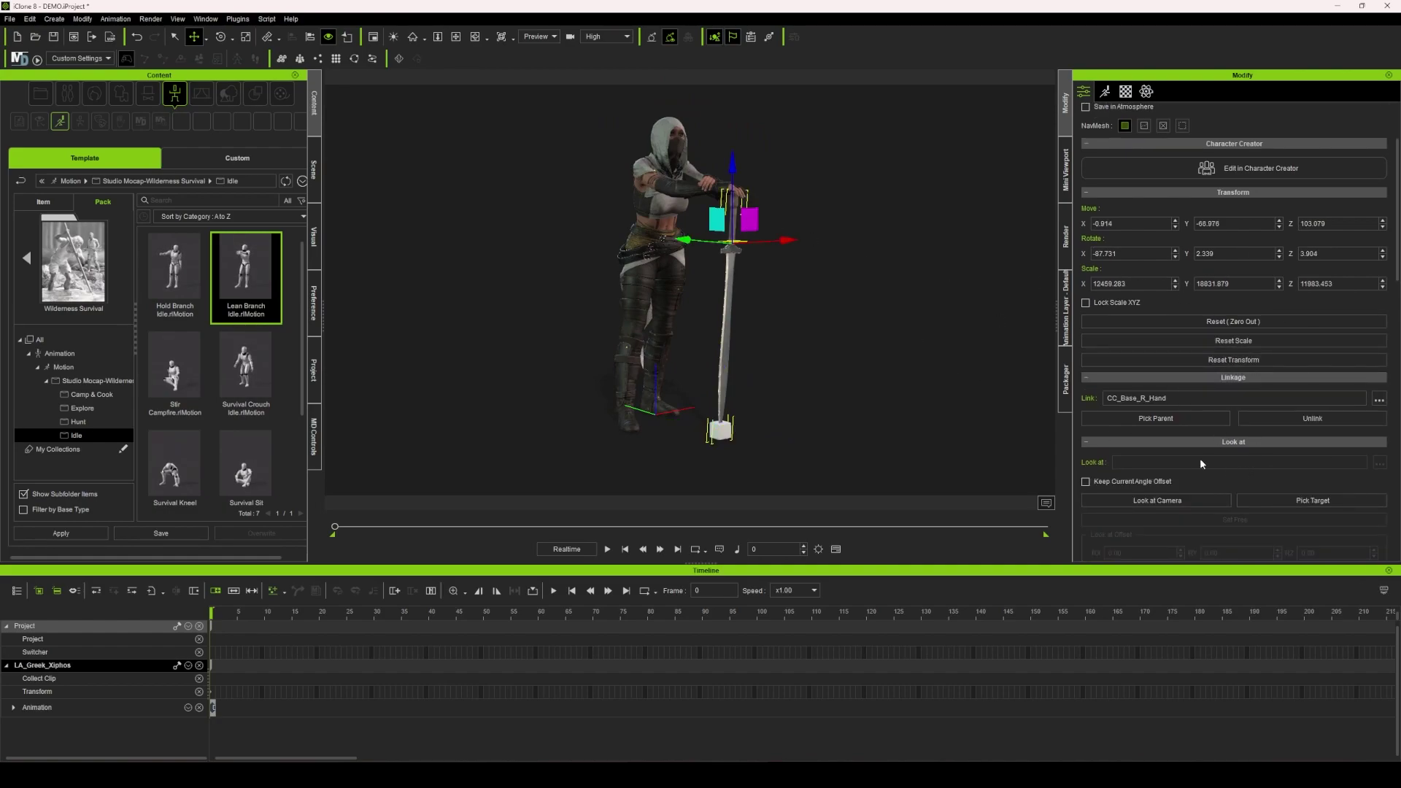
{"action": "left_click", "coordinate": [1336, 502]}
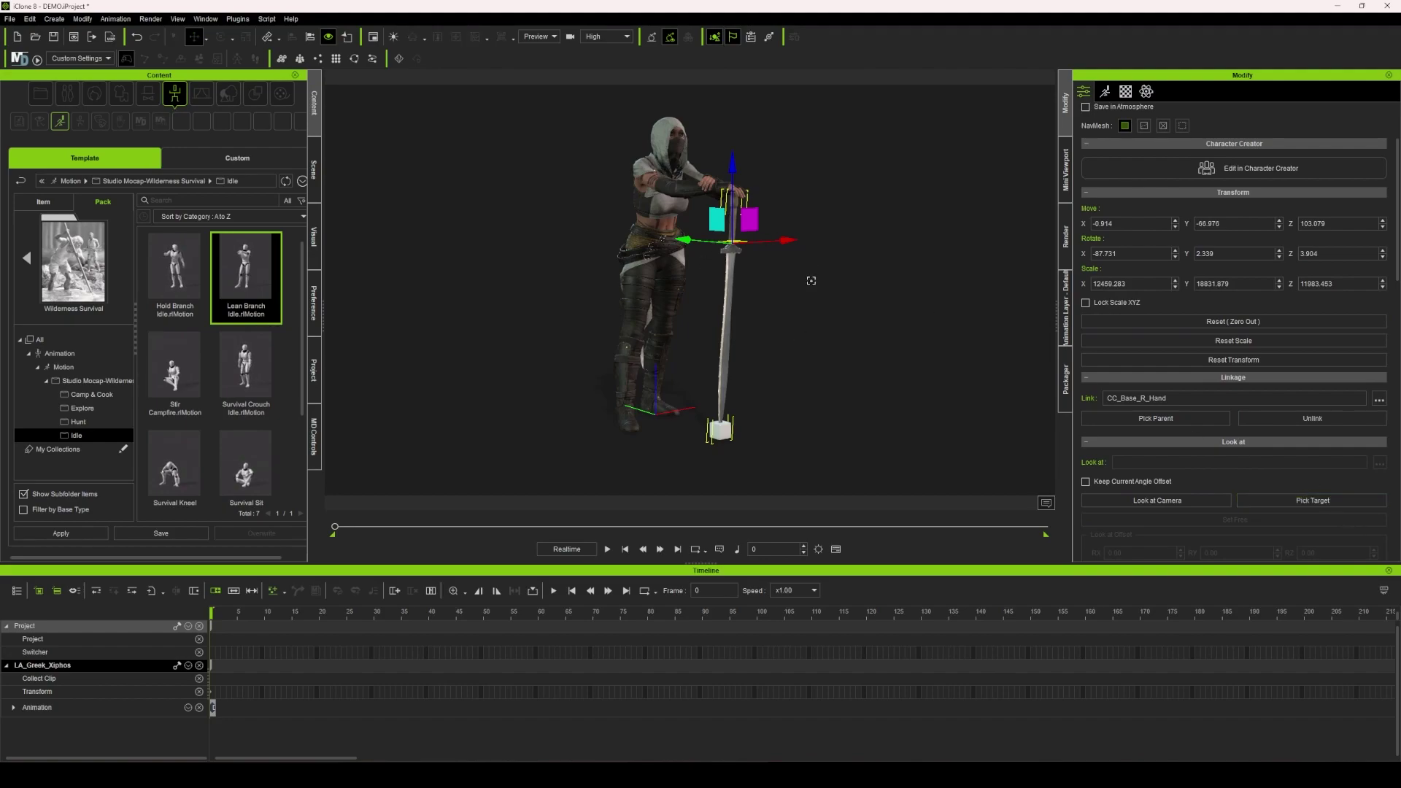
{"action": "left_click", "coordinate": [725, 438]}
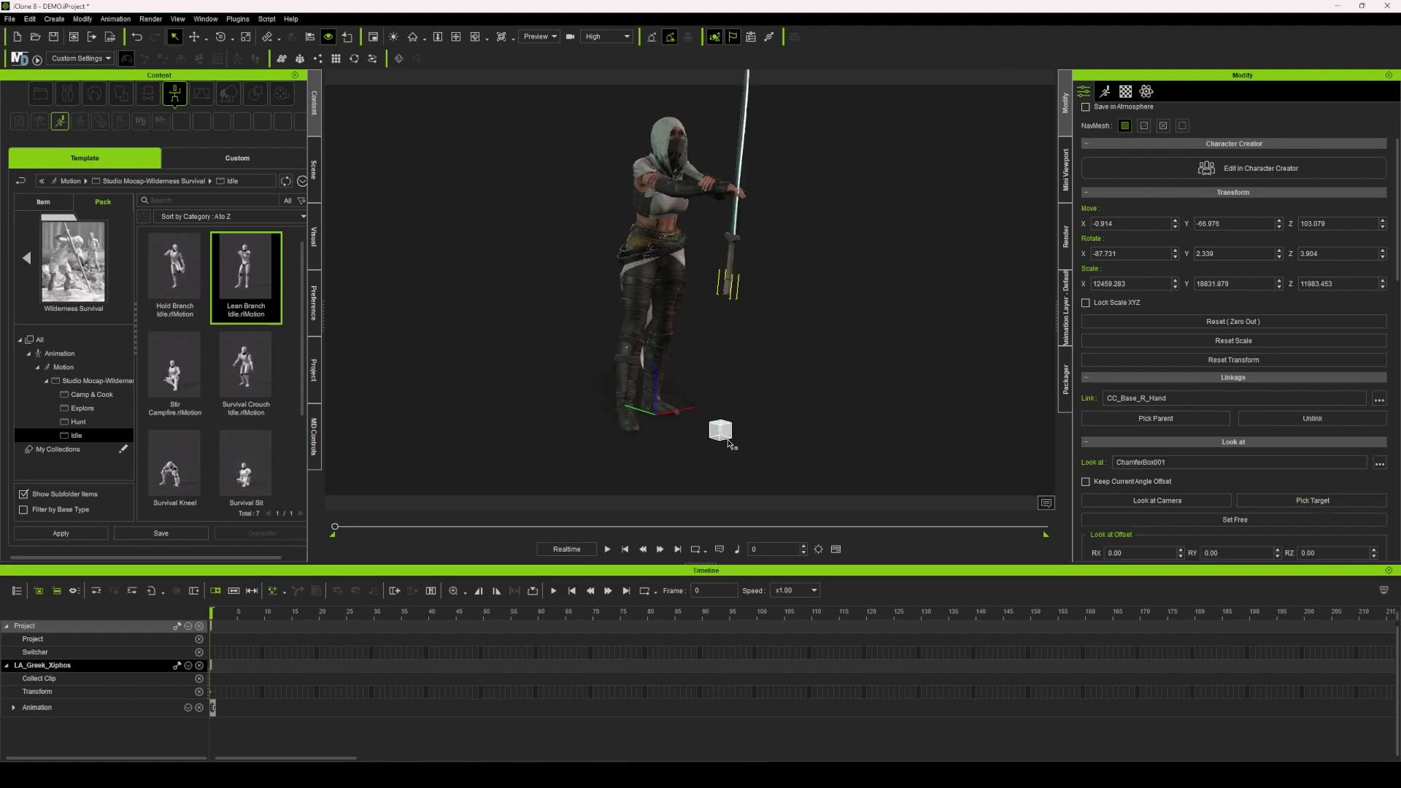
Set the sword's Look at Axis to Y and the Look Axis in its look-at limitations to Y
{"action": "scroll", "coordinate": [1186, 499], "scroll_direction": "down", "scroll_amount": 3}
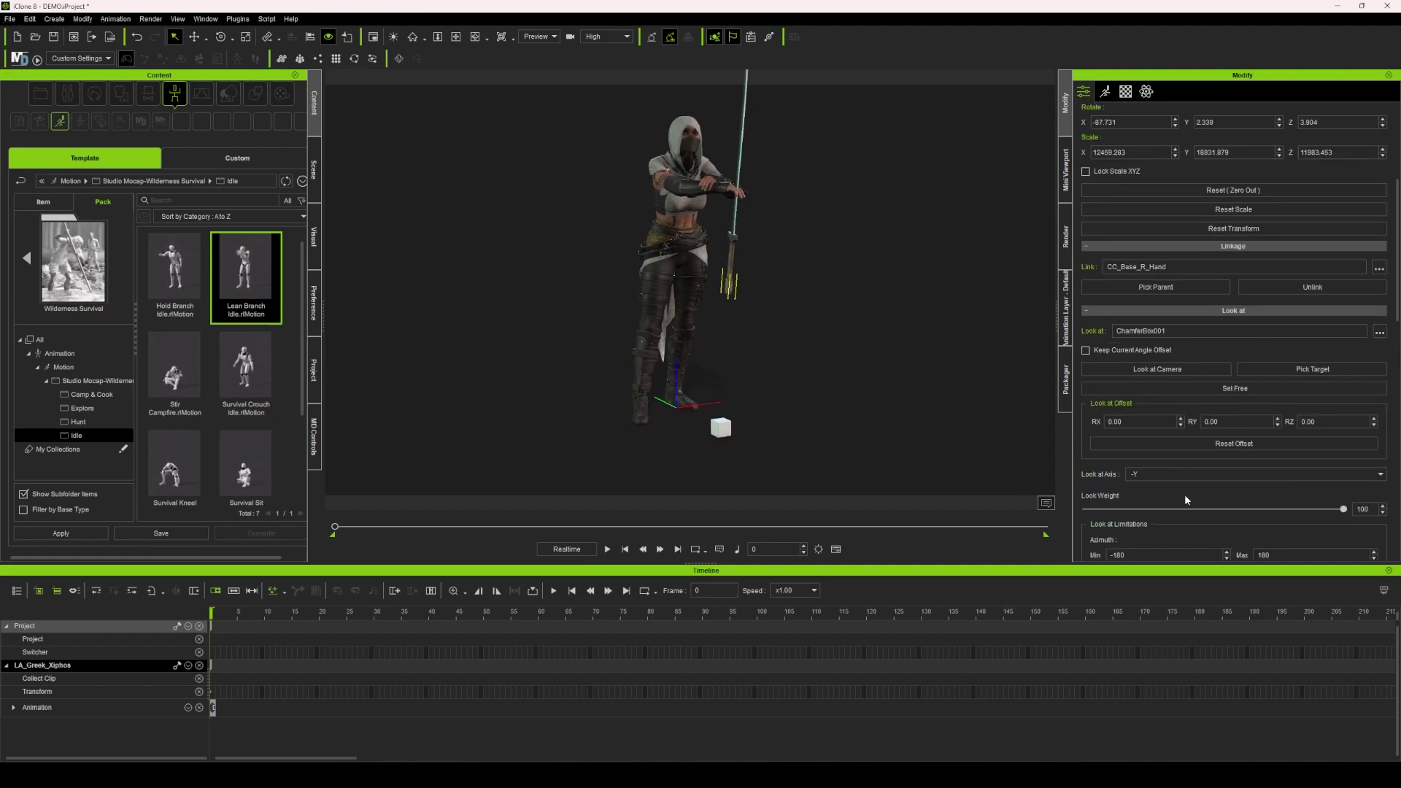
{"action": "scroll", "coordinate": [1116, 461], "scroll_direction": "down", "scroll_amount": 2}
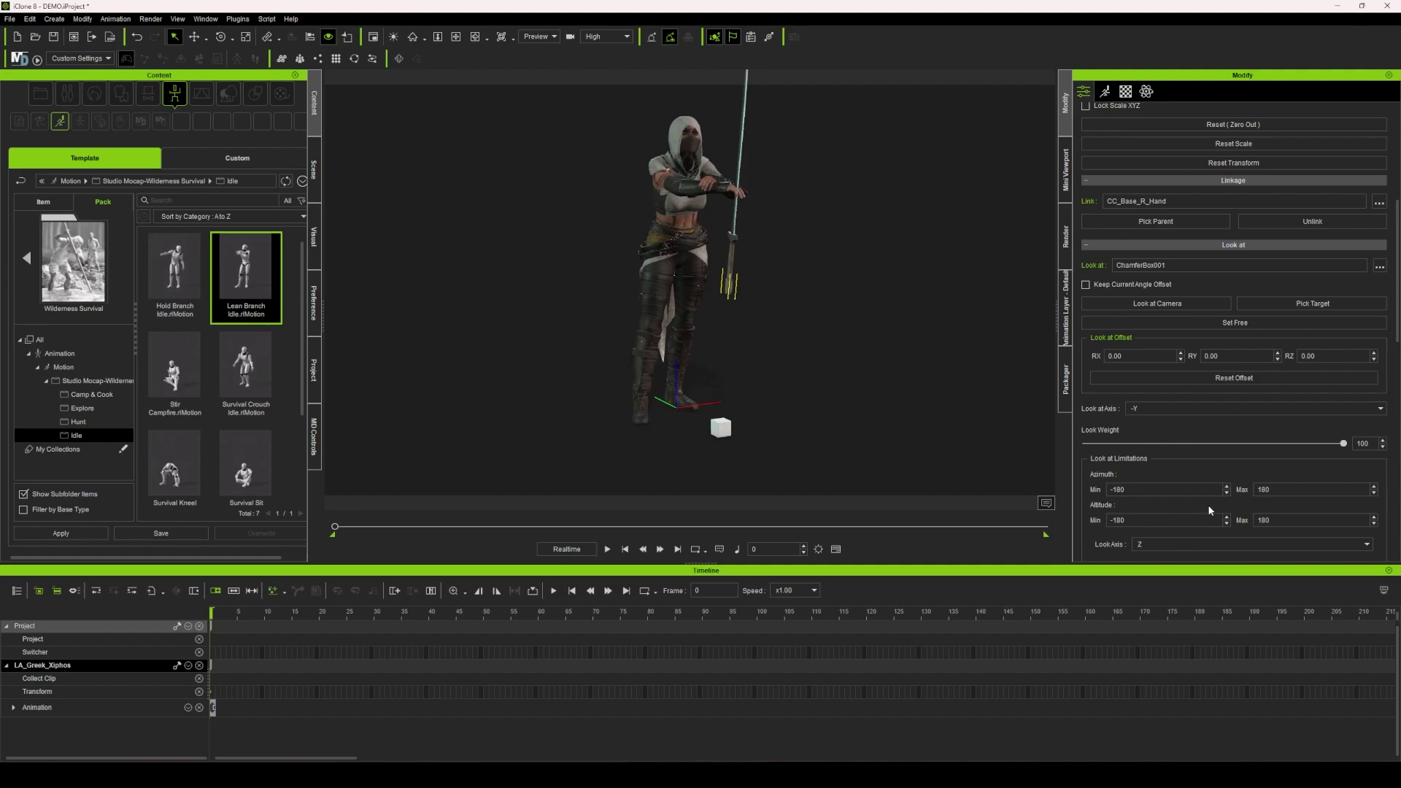
{"action": "left_click", "coordinate": [1152, 408]}
{"action": "left_click", "coordinate": [1150, 423]}
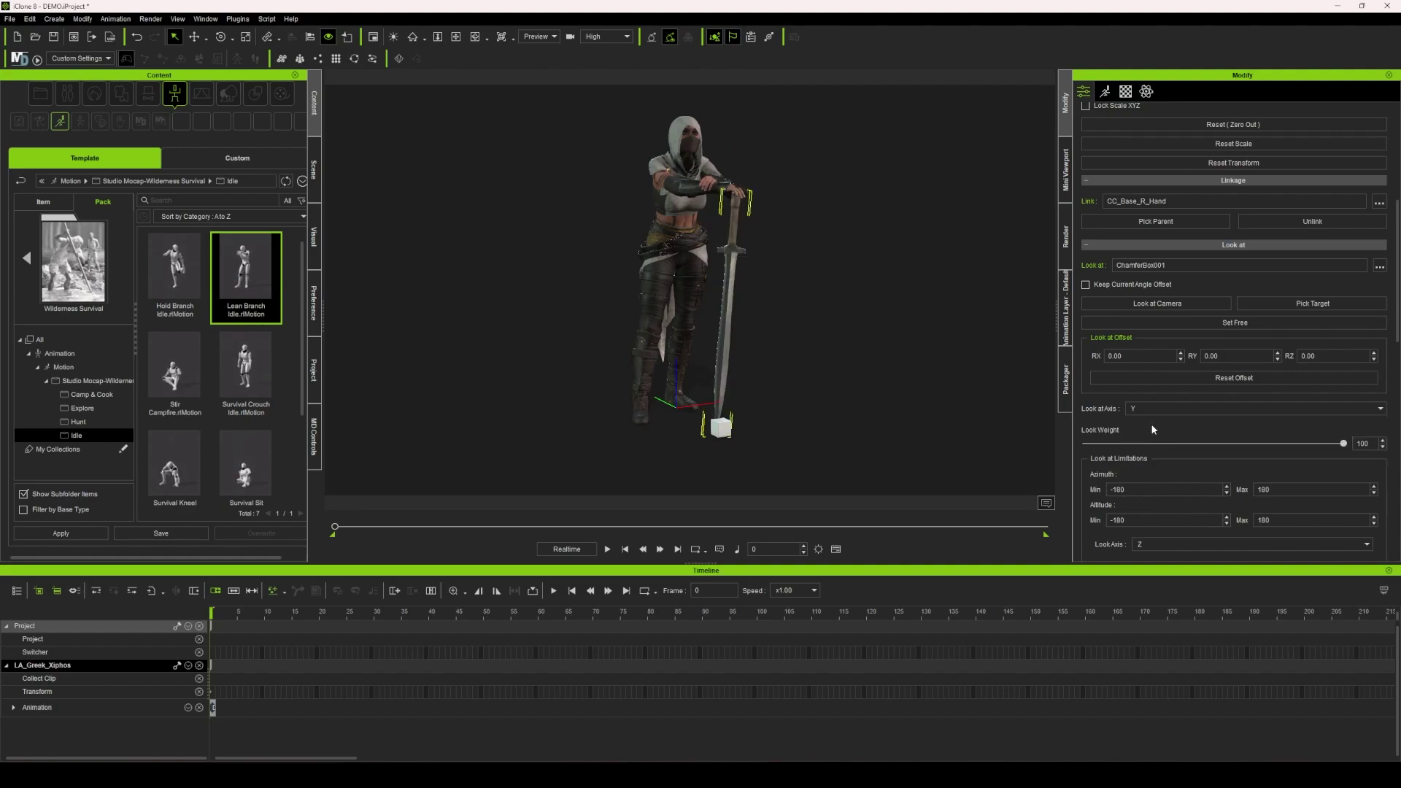
{"action": "left_click", "coordinate": [1172, 546]}
{"action": "left_click", "coordinate": [1172, 566]}
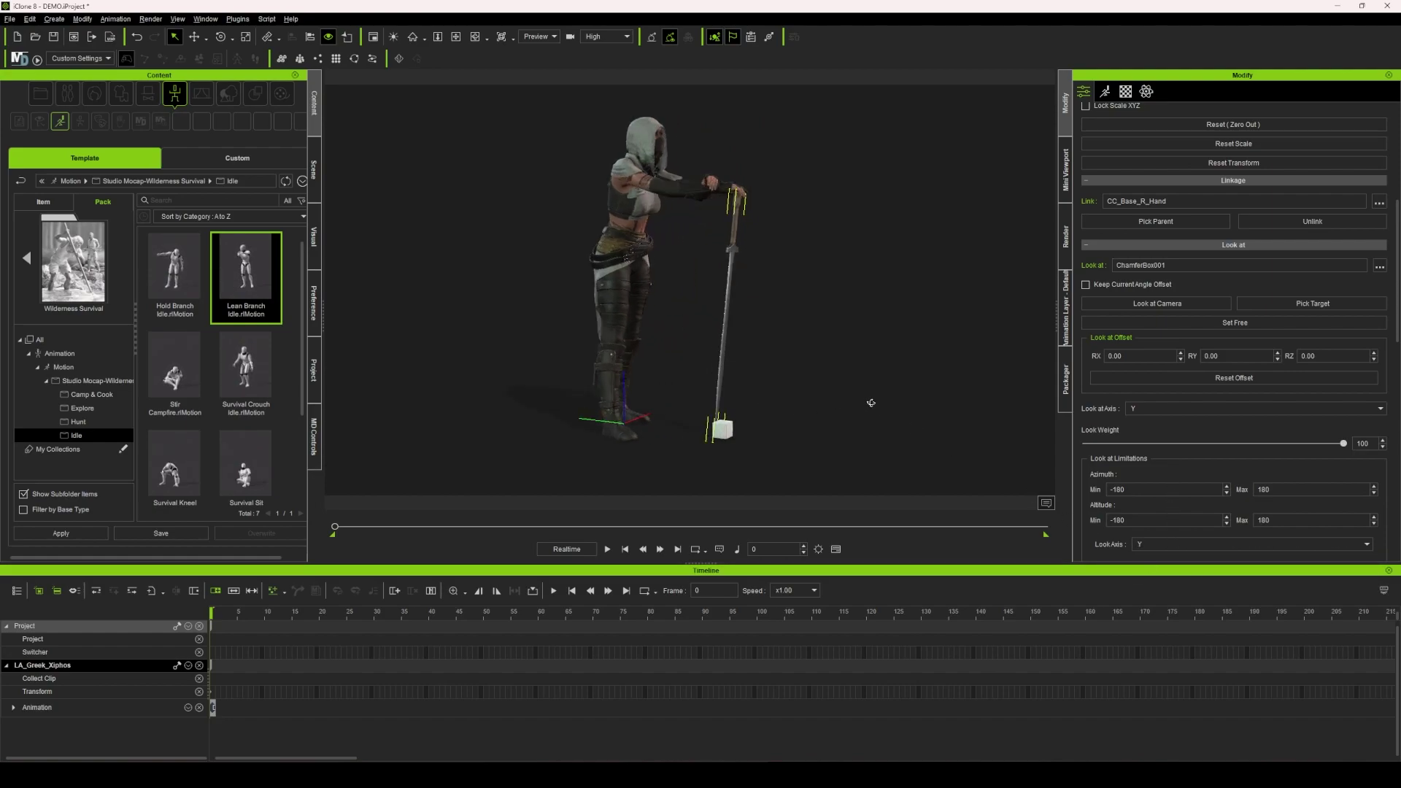
Play the motion to check how the sword points at the box, and return to frame 0
{"action": "key", "text": "space"}
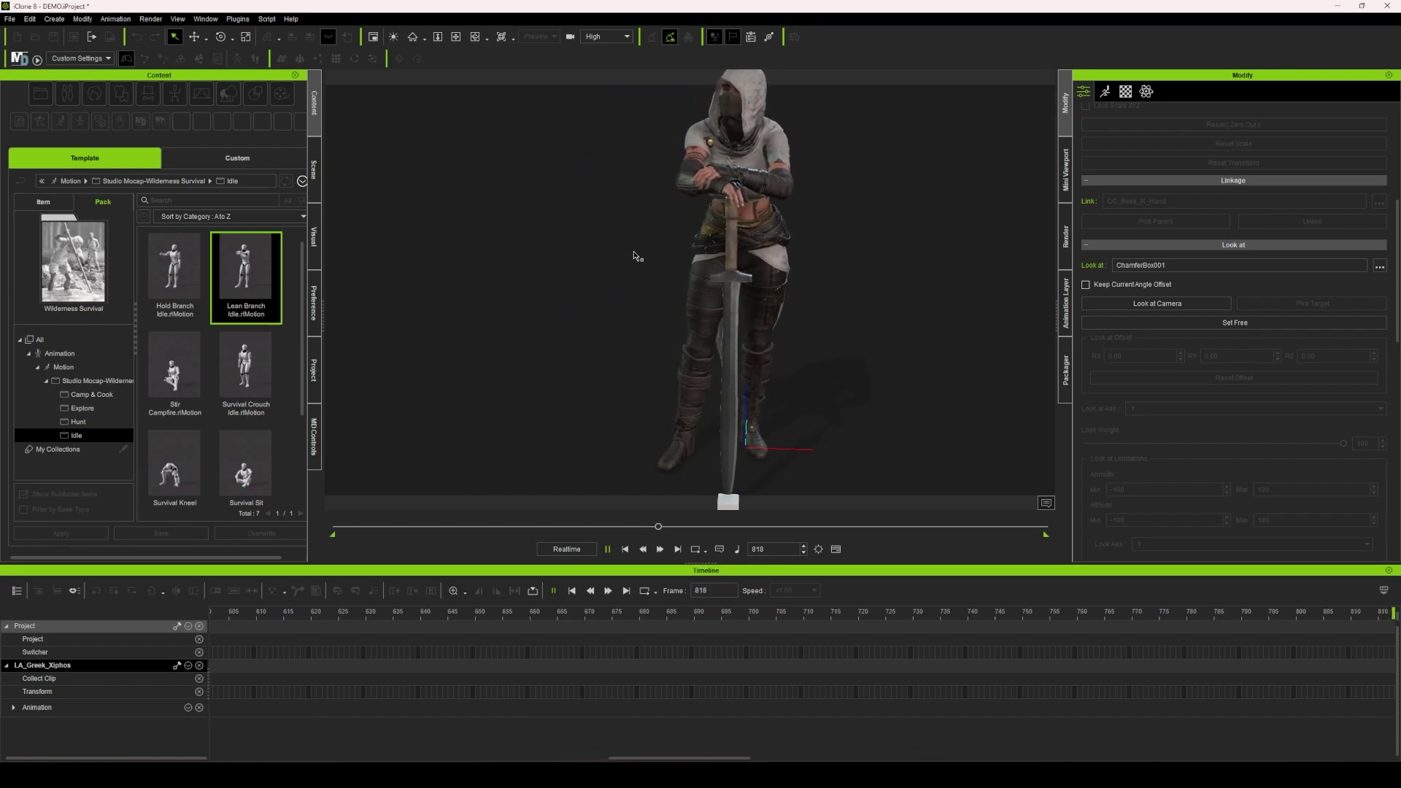
{"action": "key", "text": "space"}
{"action": "left_click_drag", "start_coordinate": [639, 758], "coordinate": [285, 758]}
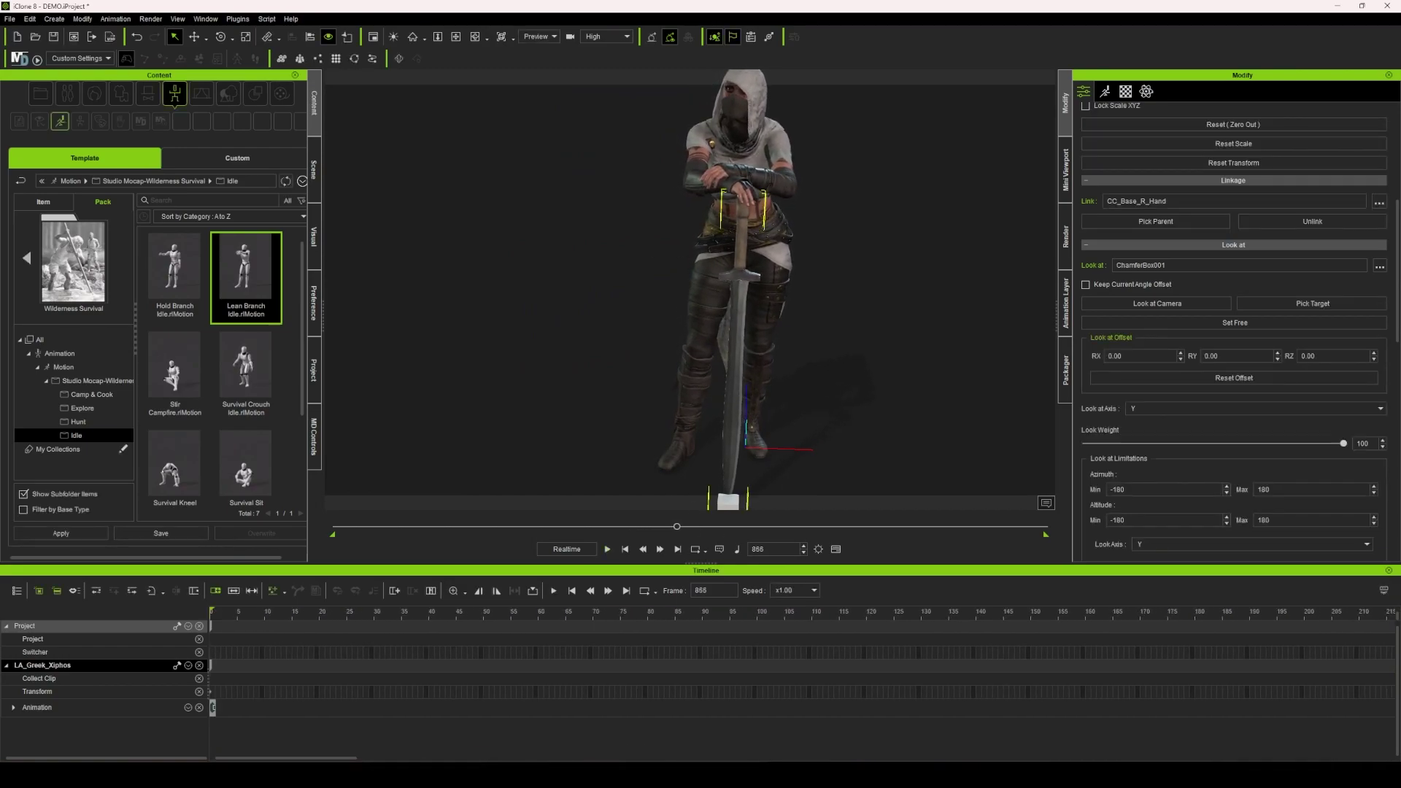
{"action": "left_click_drag", "start_coordinate": [256, 615], "coordinate": [149, 611]}
{"action": "scroll", "coordinate": [958, 315], "scroll_direction": "down", "scroll_amount": 3}
{"action": "right_click_drag", "start_coordinate": [958, 316], "coordinate": [897, 326]}
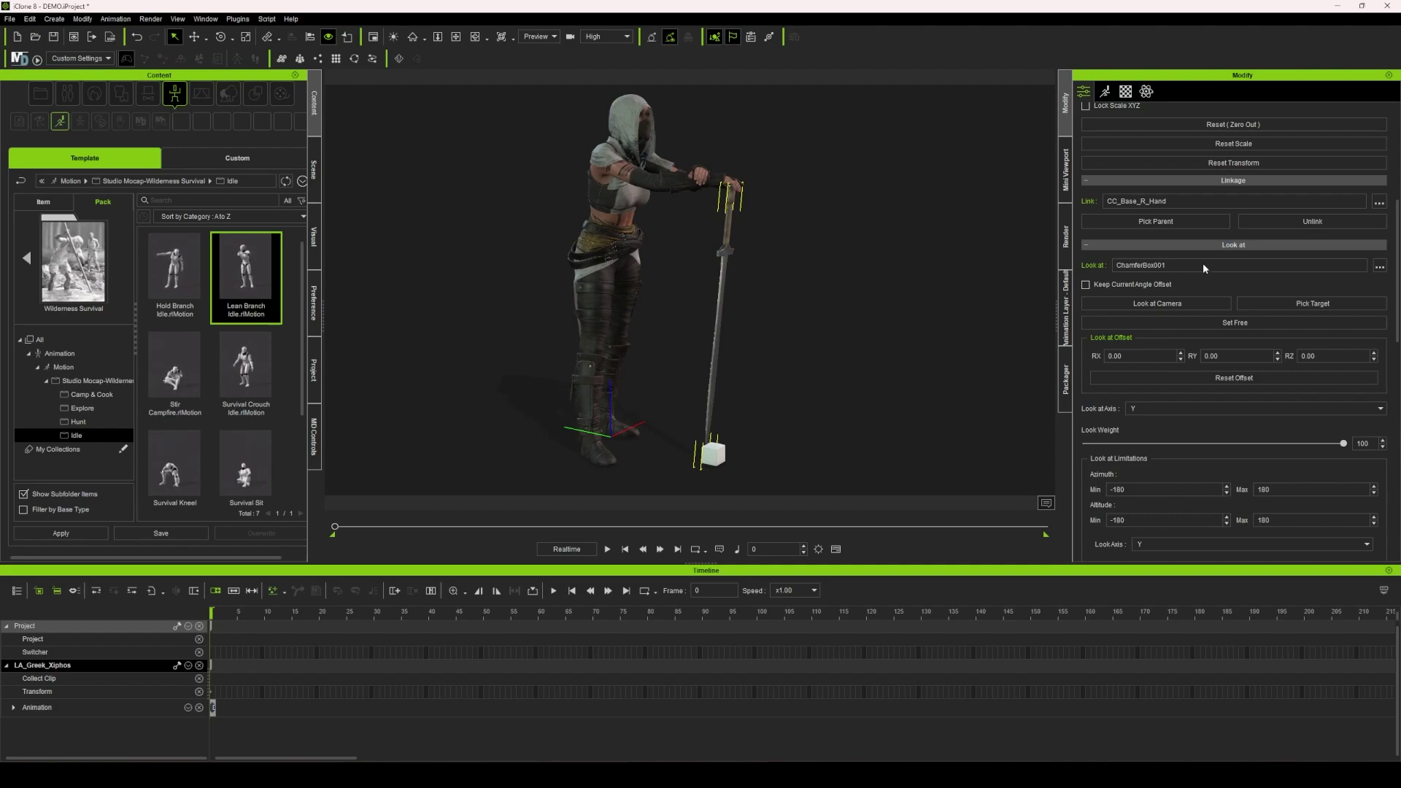
Inspect the hilt under the character's hand and free the sword from its look-at target
{"action": "scroll", "coordinate": [826, 302], "scroll_direction": "up", "scroll_amount": 3}
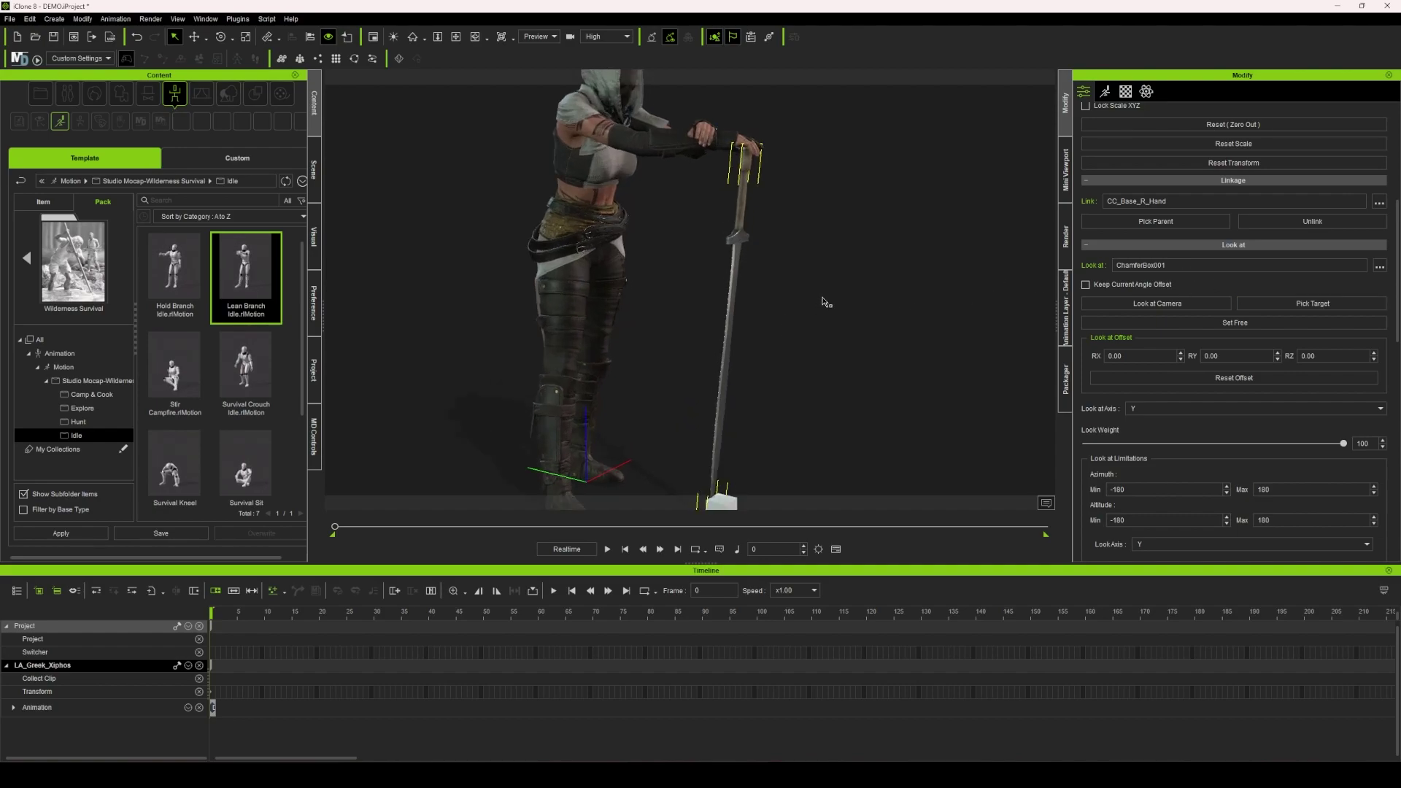
{"action": "right_click_drag", "start_coordinate": [886, 266], "coordinate": [730, 292]}
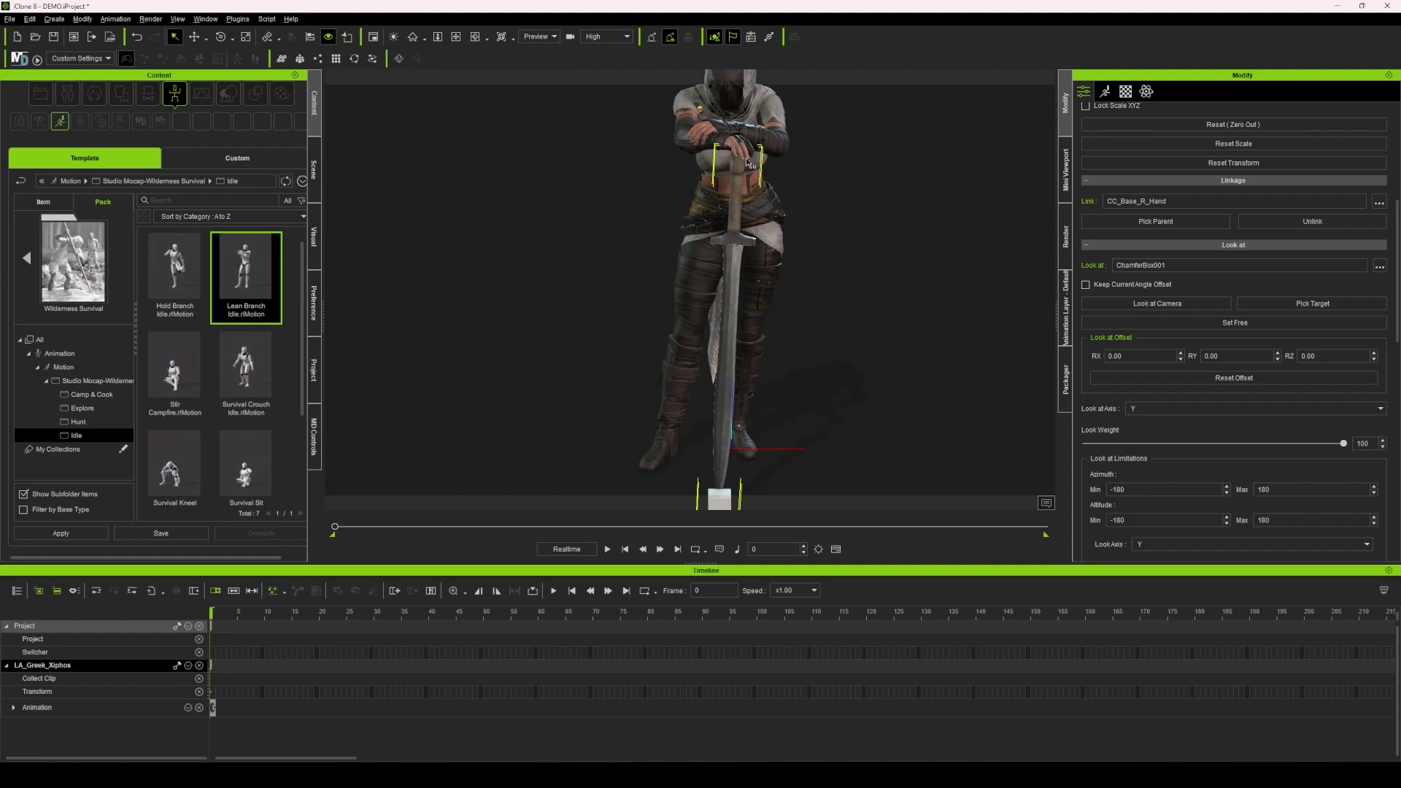
{"action": "right_click_drag", "start_coordinate": [746, 159], "coordinate": [741, 142]}
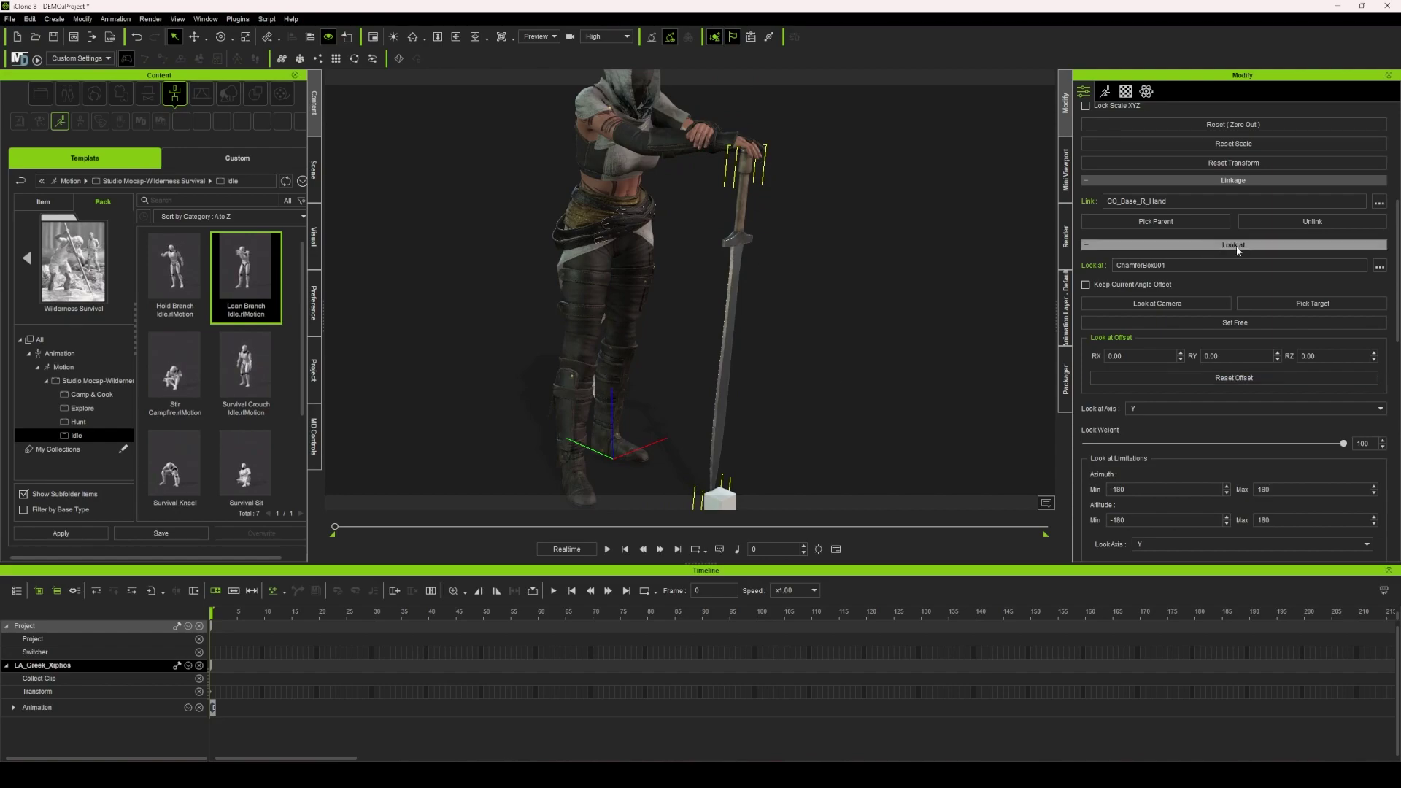
{"action": "left_click", "coordinate": [1206, 323]}
{"action": "right_click_drag", "start_coordinate": [842, 376], "coordinate": [685, 168]}
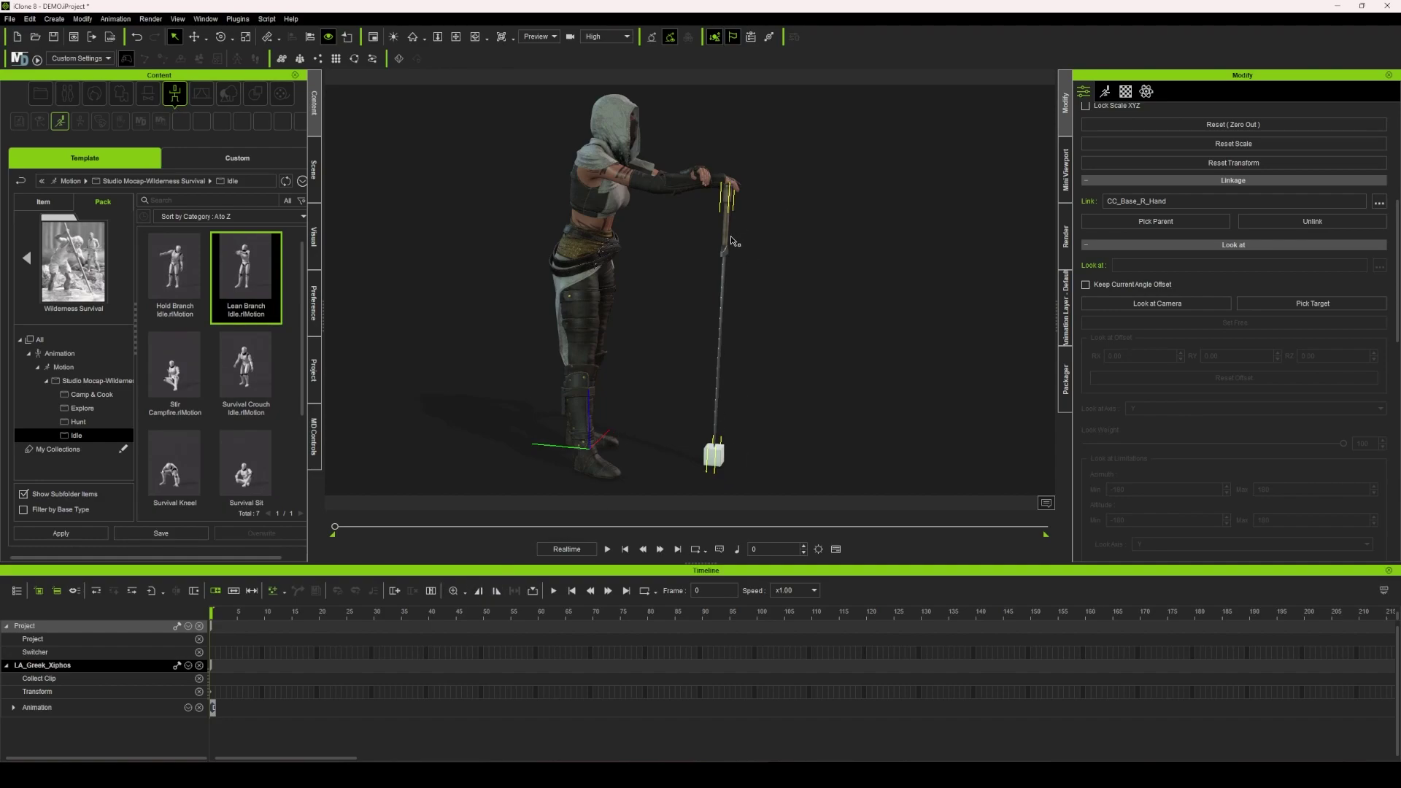
Start editing the sword's pivot and move it up along the hilt to a Z of about 129
{"action": "scroll", "coordinate": [1190, 259], "scroll_direction": "down", "scroll_amount": 10}
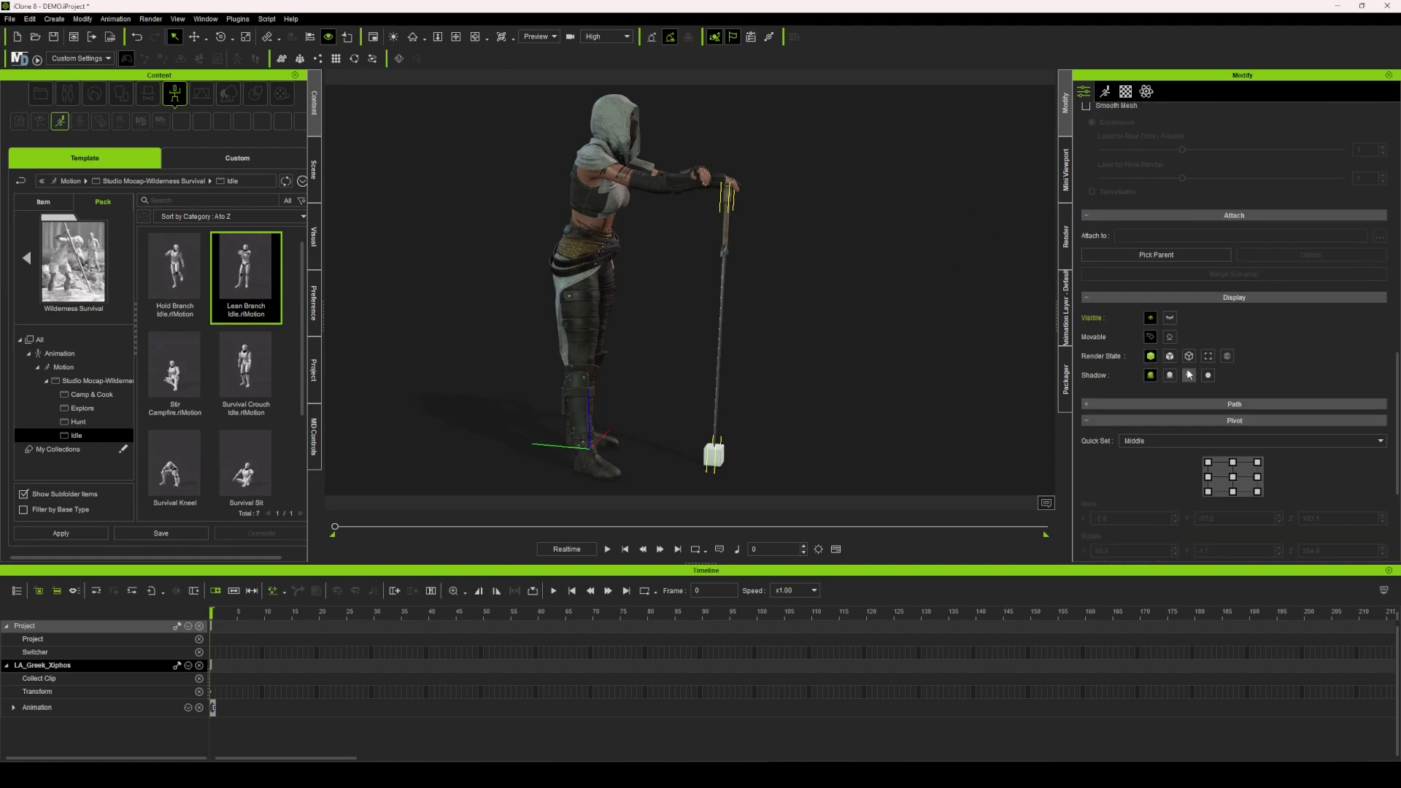
{"action": "left_click", "coordinate": [1233, 441]}
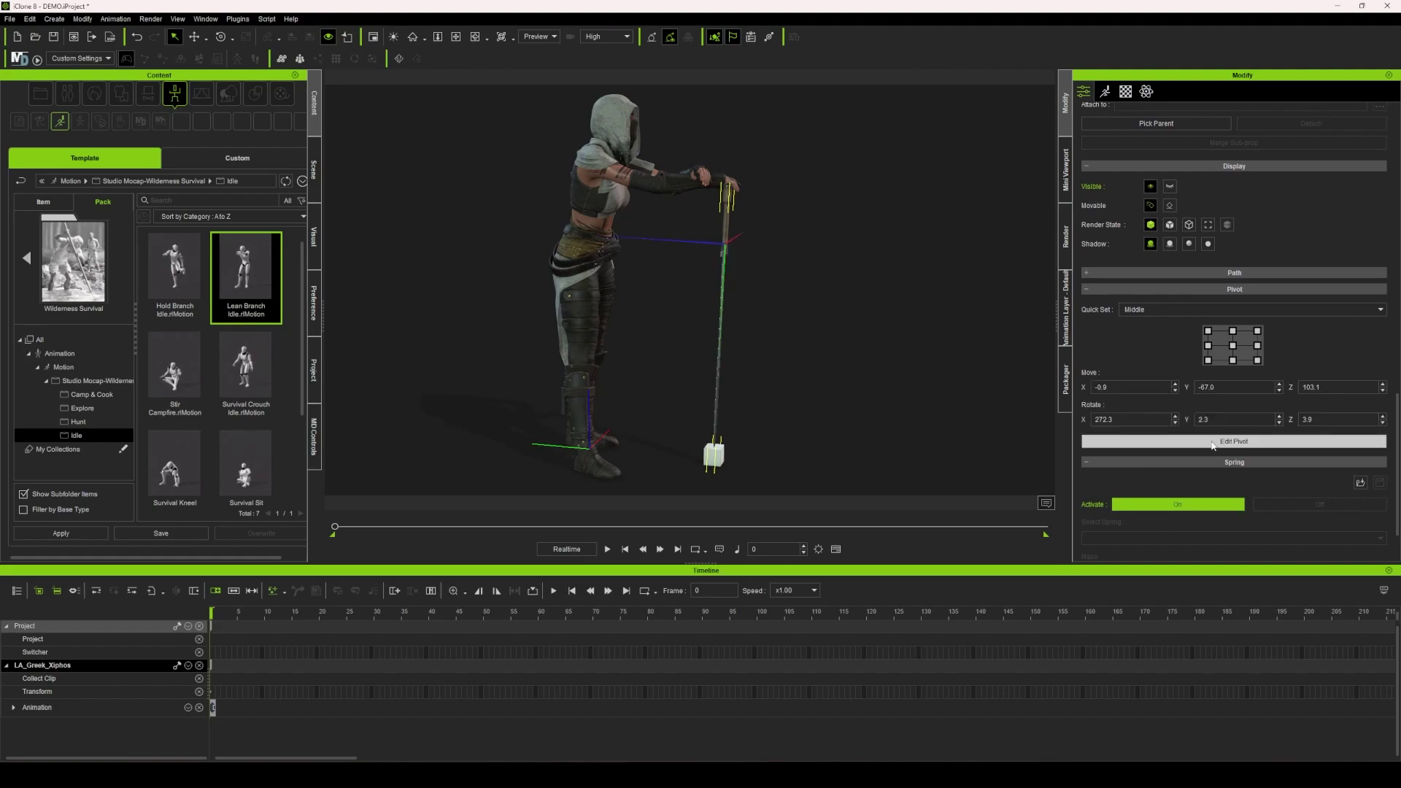
{"action": "scroll", "coordinate": [897, 363], "scroll_direction": "up", "scroll_amount": 5}
{"action": "key", "text": "w"}
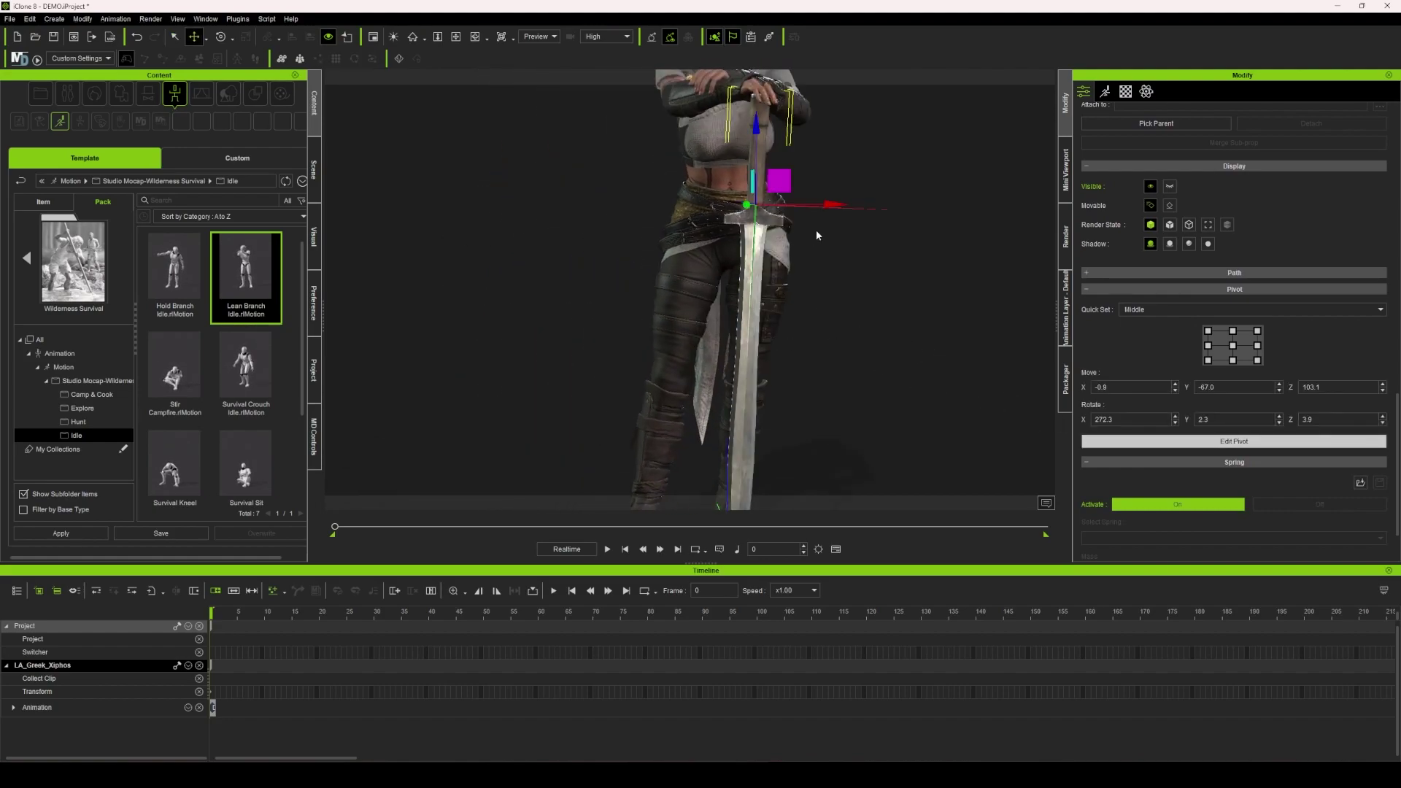
{"action": "right_click_drag", "start_coordinate": [816, 230], "coordinate": [667, 273]}
{"action": "right_click_drag", "start_coordinate": [733, 306], "coordinate": [913, 285]}
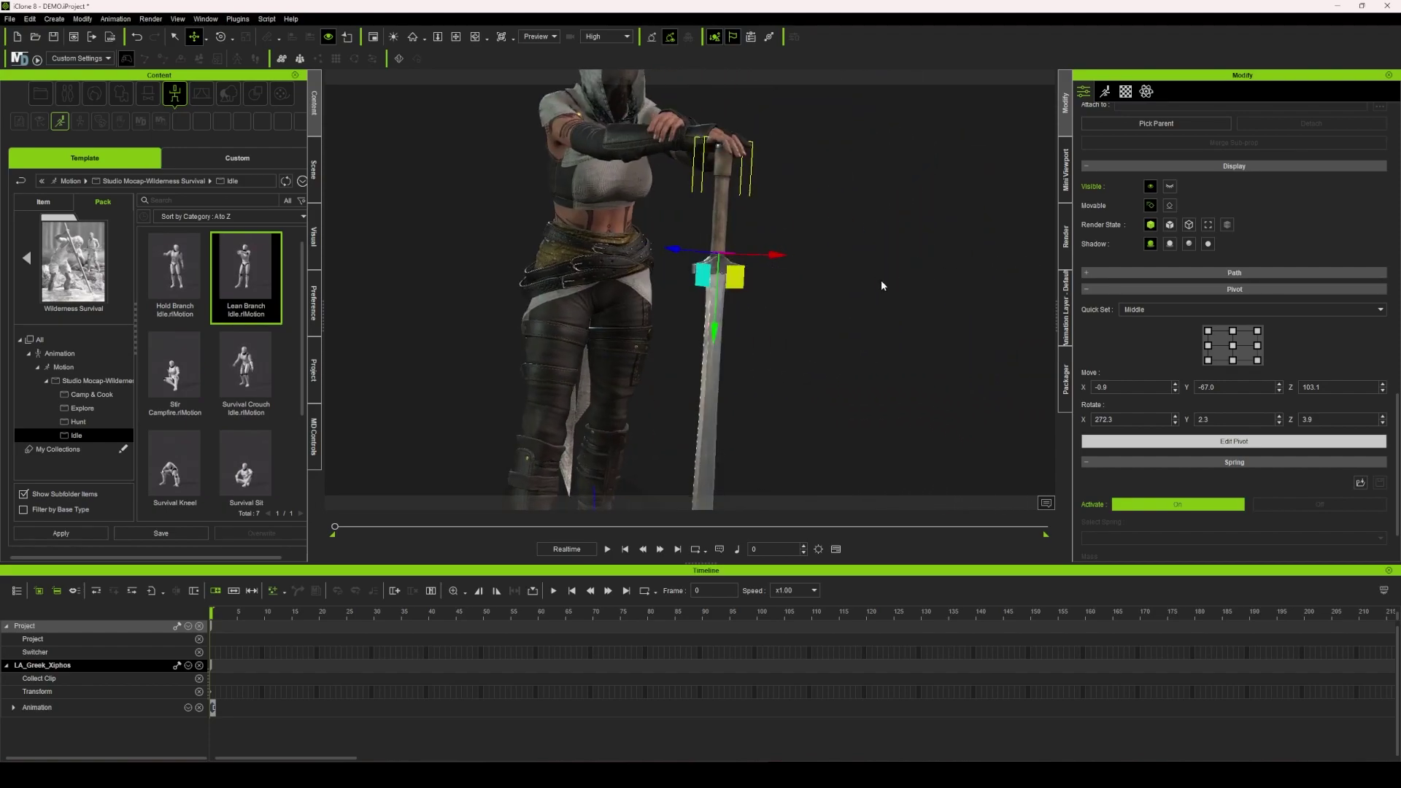
{"action": "scroll", "coordinate": [875, 269], "scroll_direction": "up", "scroll_amount": 3}
{"action": "right_click_drag", "start_coordinate": [800, 287], "coordinate": [852, 310]}
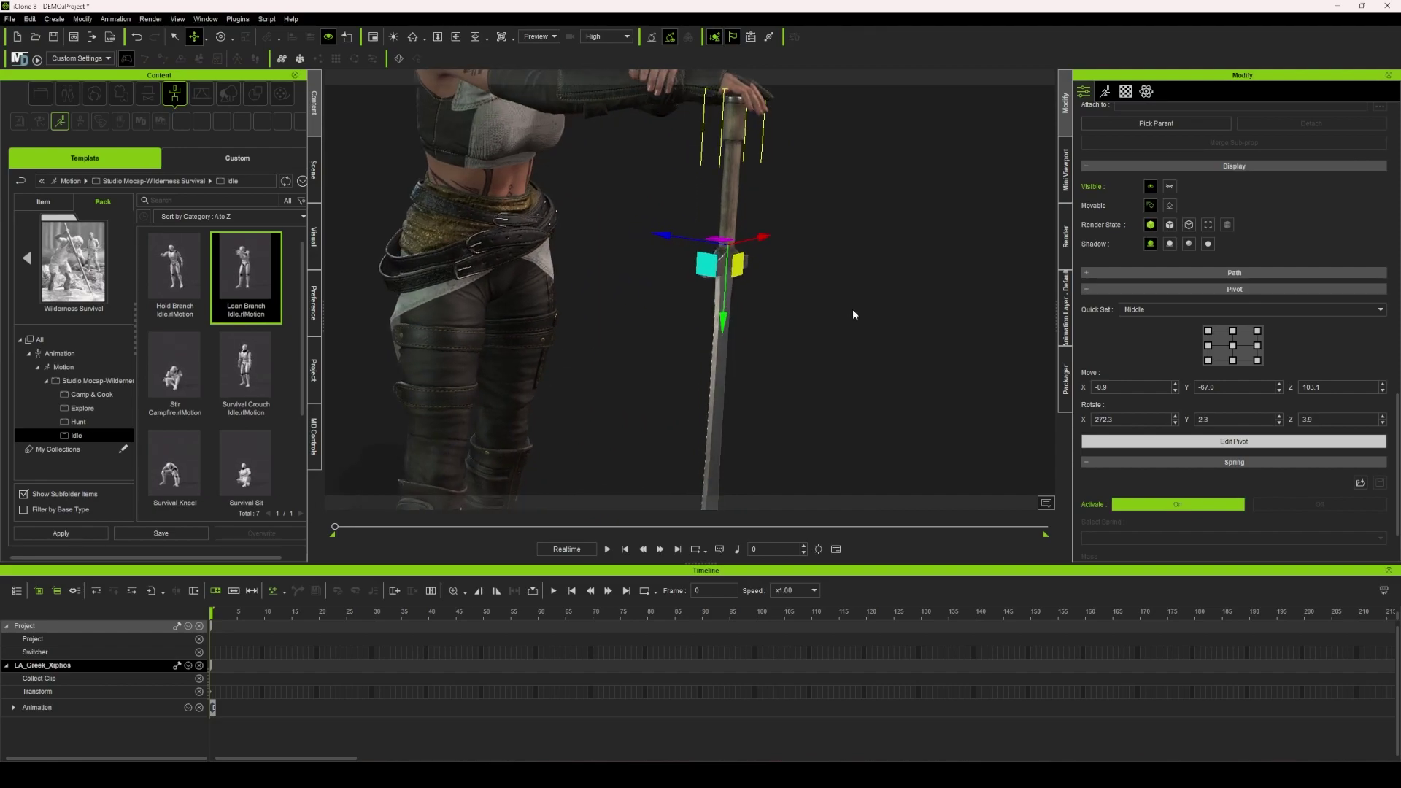
{"action": "right_click_drag", "start_coordinate": [838, 304], "coordinate": [866, 278]}
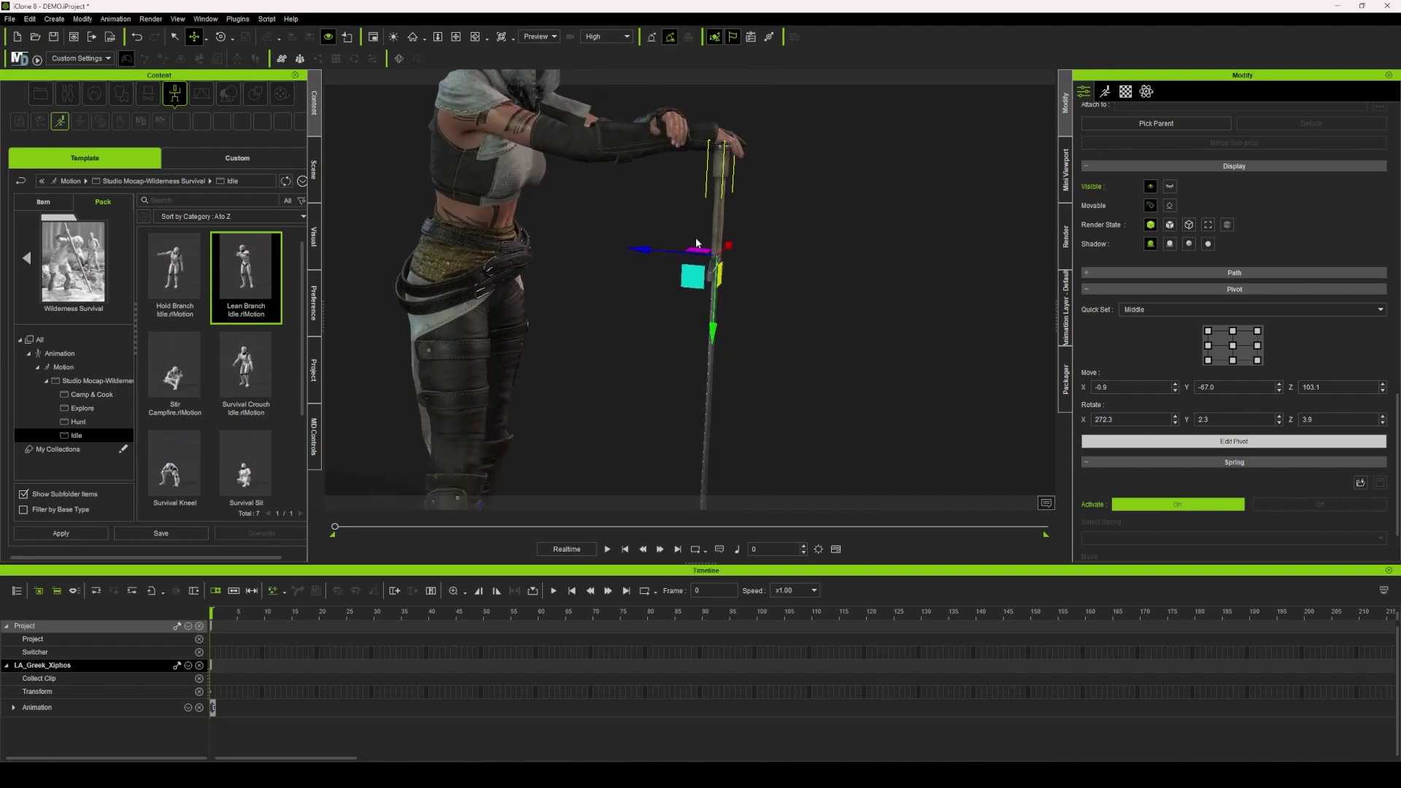
{"action": "right_click_drag", "start_coordinate": [789, 313], "coordinate": [576, 299]}
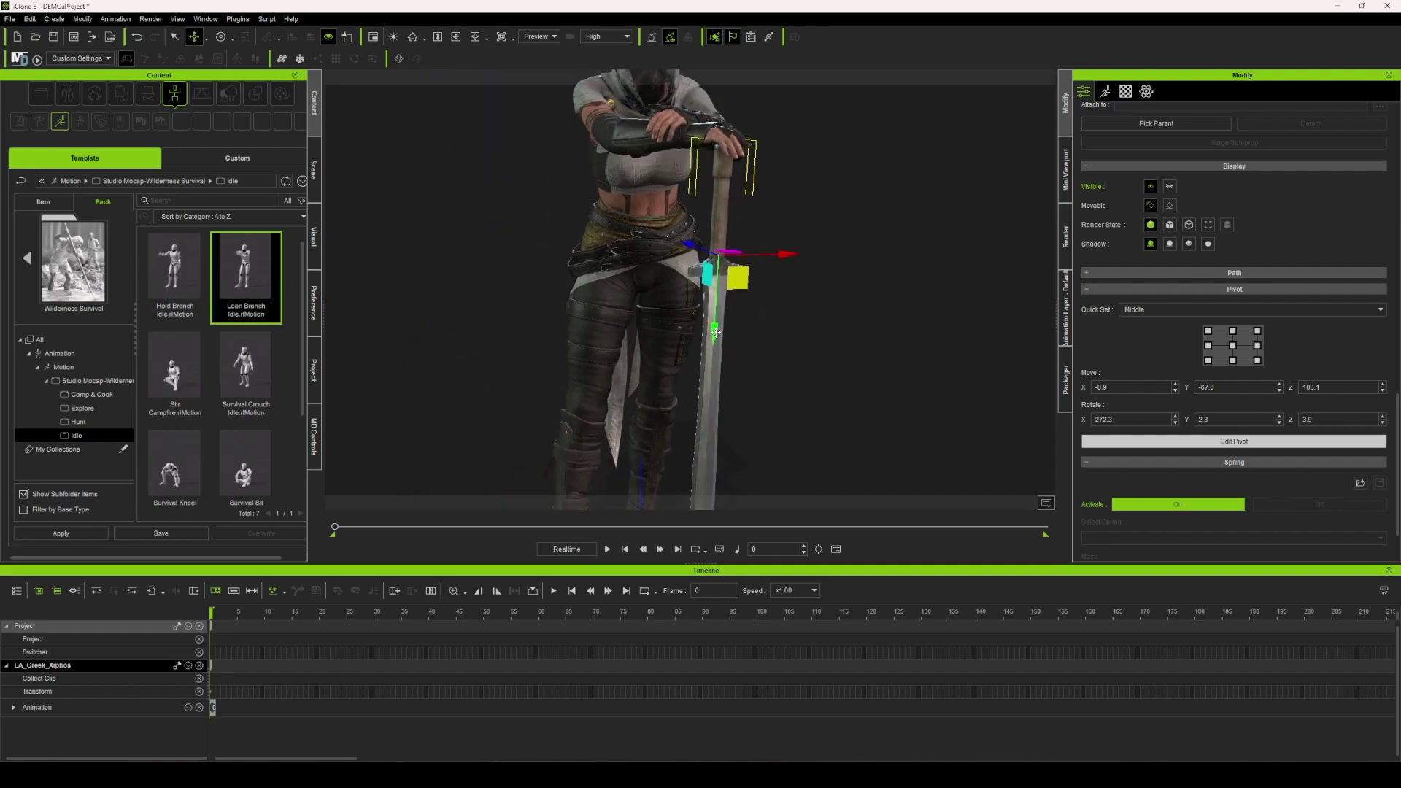
{"action": "left_click_drag", "start_coordinate": [716, 333], "coordinate": [724, 228]}
Fine-tune the pivot at the end of the hilt to a Z of about 129.4, and finish editing the pivot
{"action": "right_click_drag", "start_coordinate": [726, 222], "coordinate": [644, 132]}
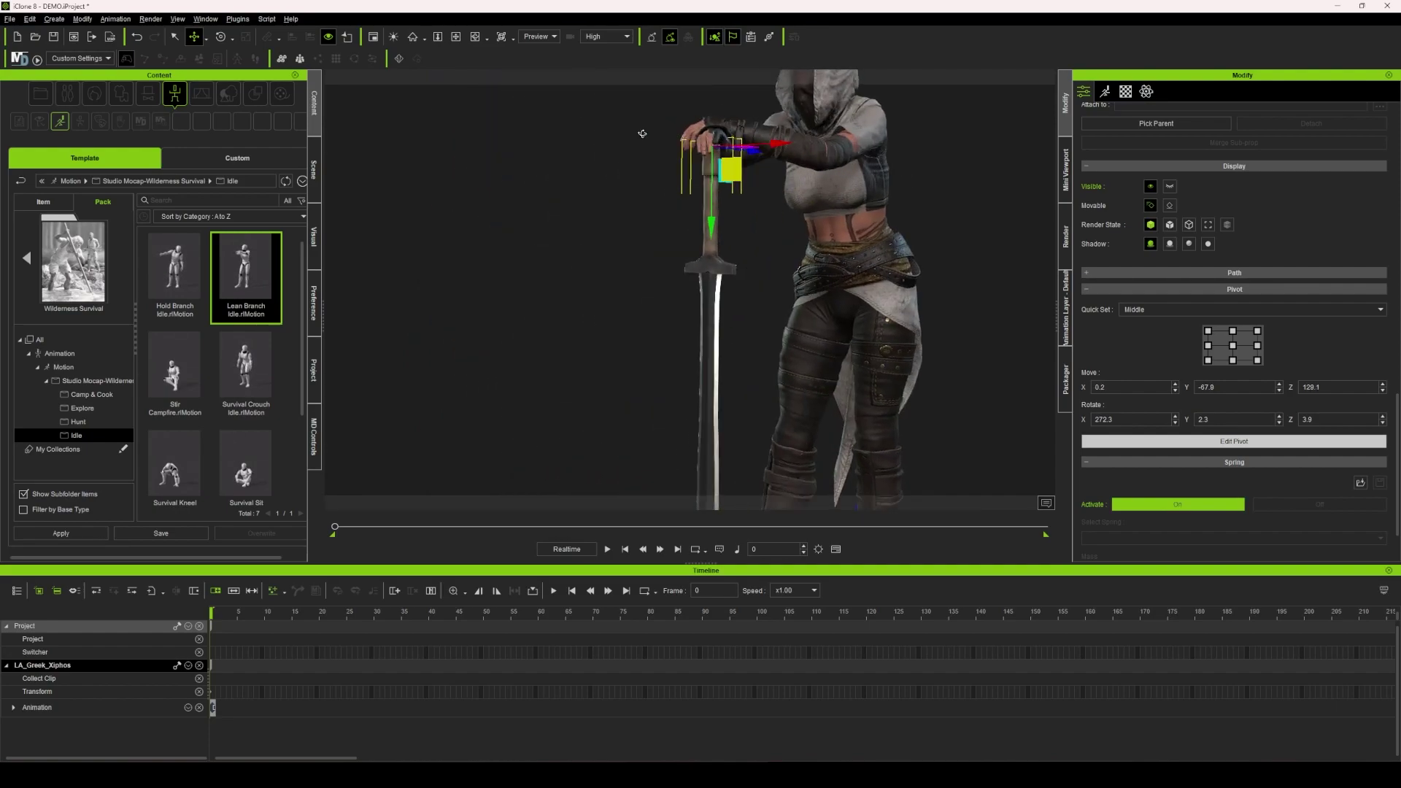
{"action": "middle_click_drag", "start_coordinate": [751, 215], "coordinate": [774, 362]}
{"action": "scroll", "coordinate": [766, 272], "scroll_direction": "up", "scroll_amount": 6}
{"action": "right_click_drag", "start_coordinate": [775, 362], "coordinate": [689, 312]}
{"action": "left_click_drag", "start_coordinate": [687, 343], "coordinate": [686, 339]}
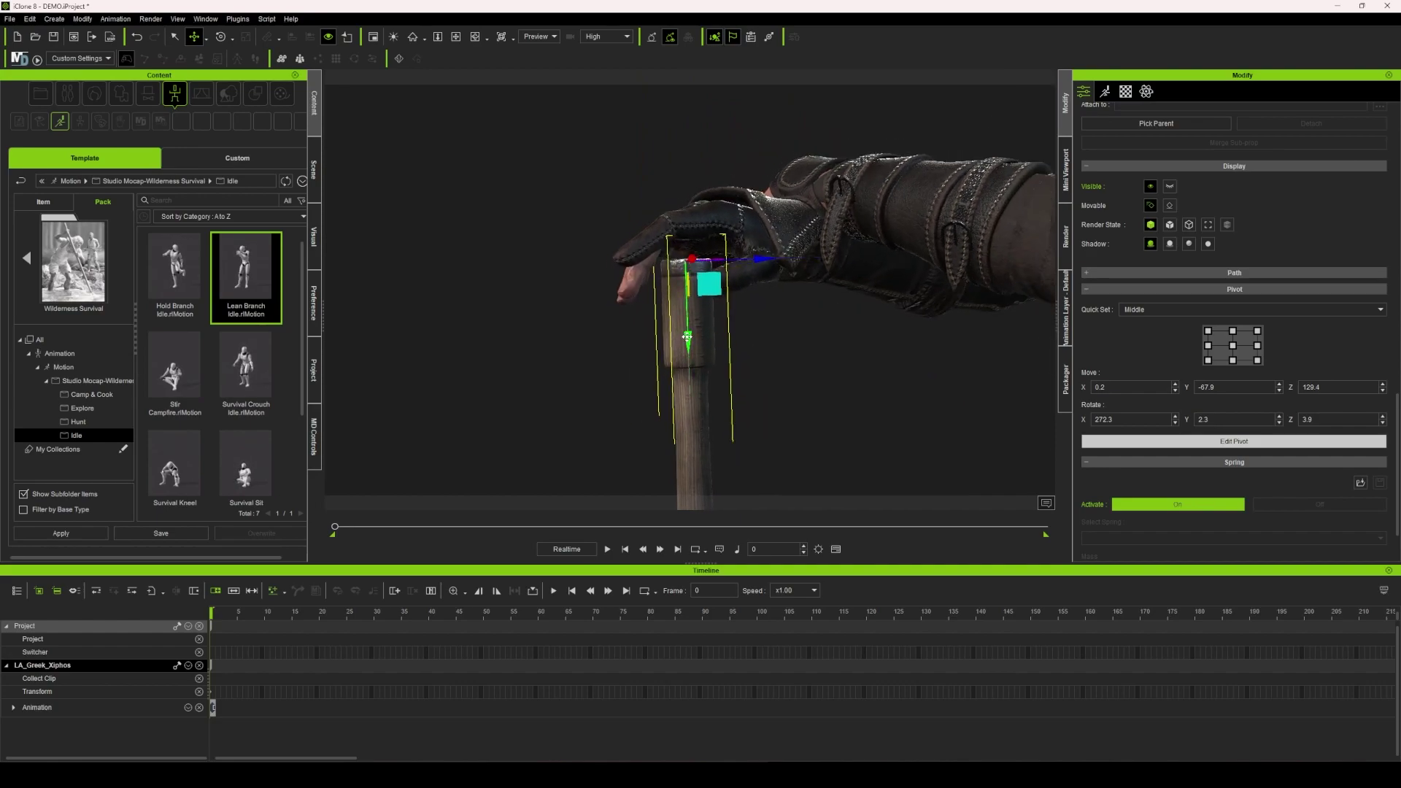
{"action": "right_click_drag", "start_coordinate": [687, 337], "coordinate": [868, 385]}
{"action": "scroll", "coordinate": [885, 335], "scroll_direction": "down", "scroll_amount": 6}
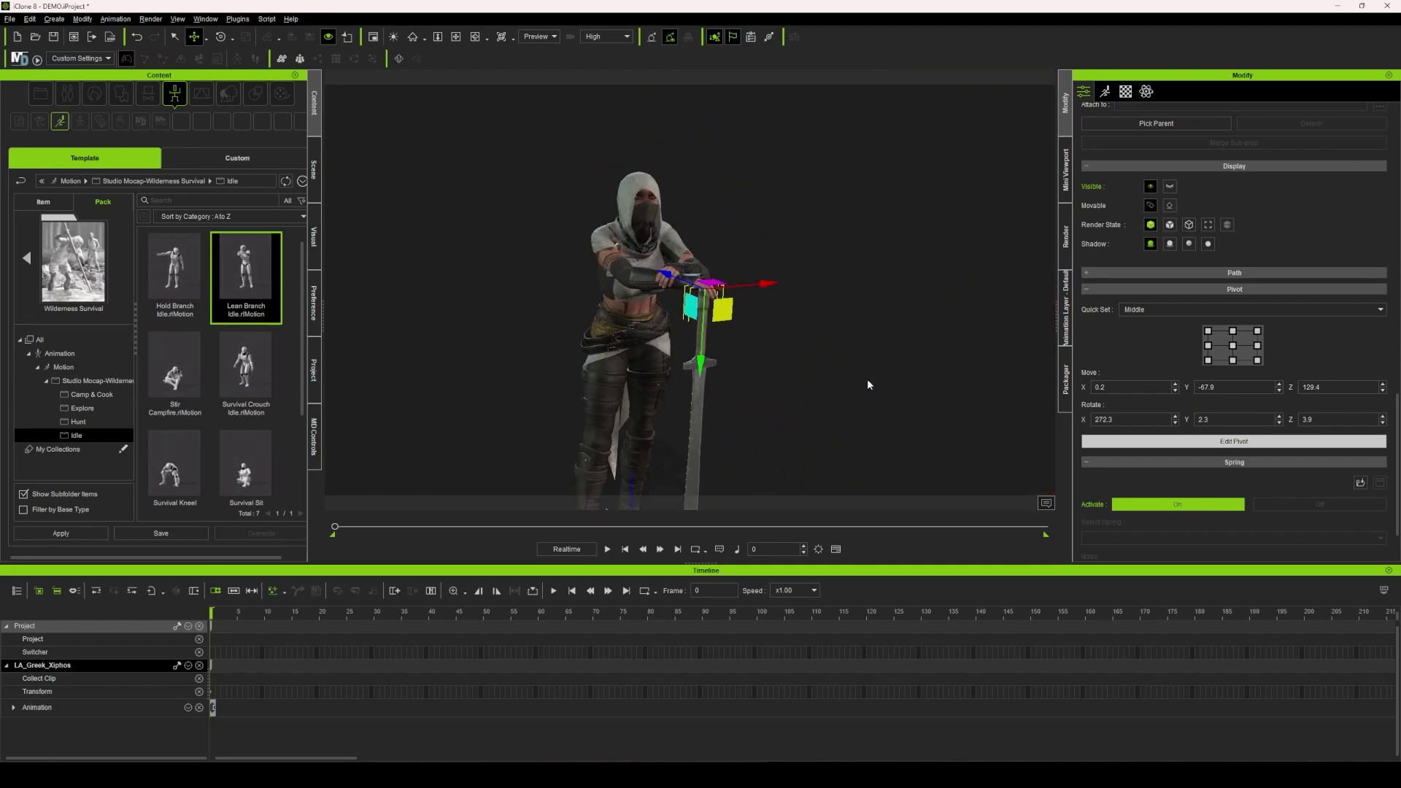
{"action": "middle_click_drag", "start_coordinate": [868, 384], "coordinate": [917, 356]}
{"action": "left_click", "coordinate": [1259, 443]}
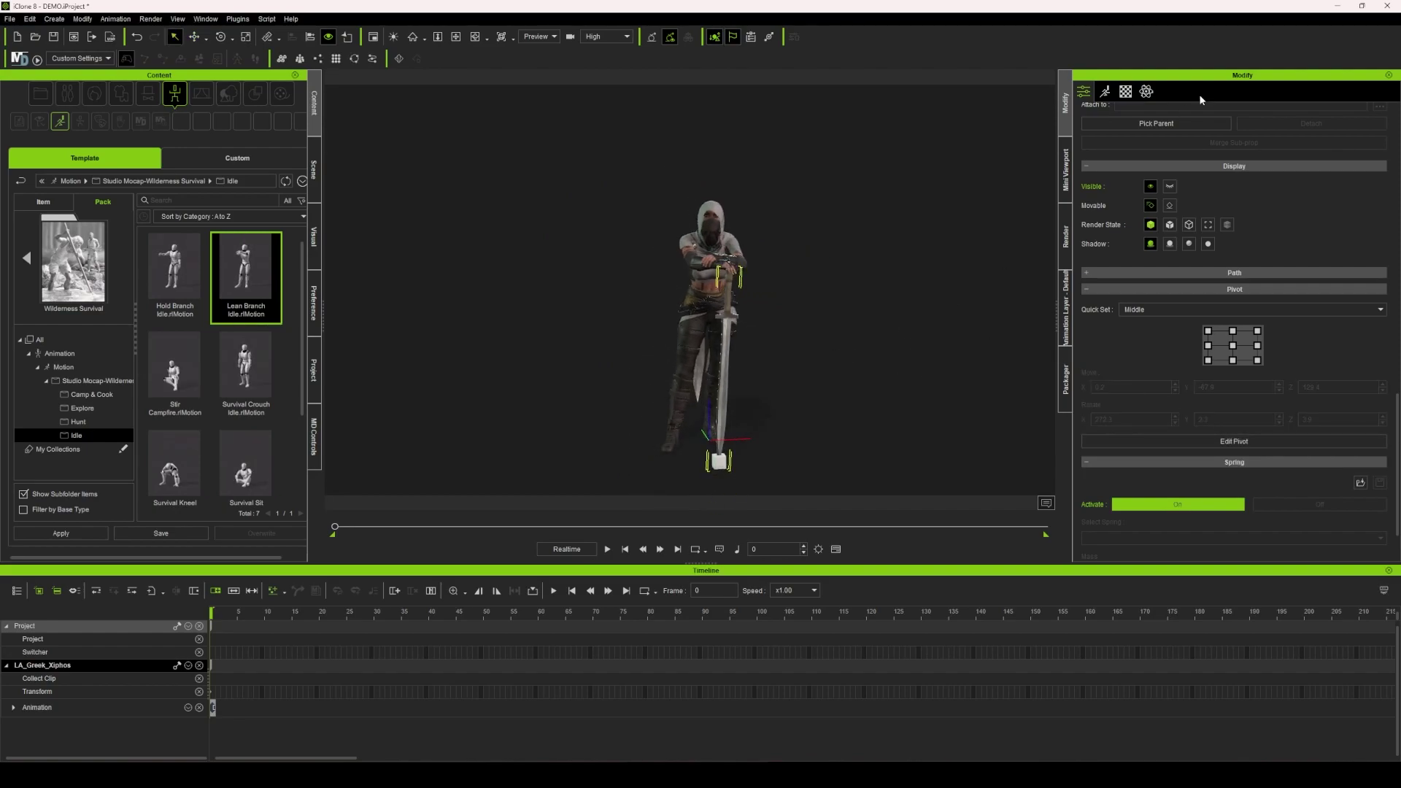
Set the box at the sword's tip as the sword's look-at target
{"action": "scroll", "coordinate": [1183, 337], "scroll_direction": "down", "scroll_amount": 10}
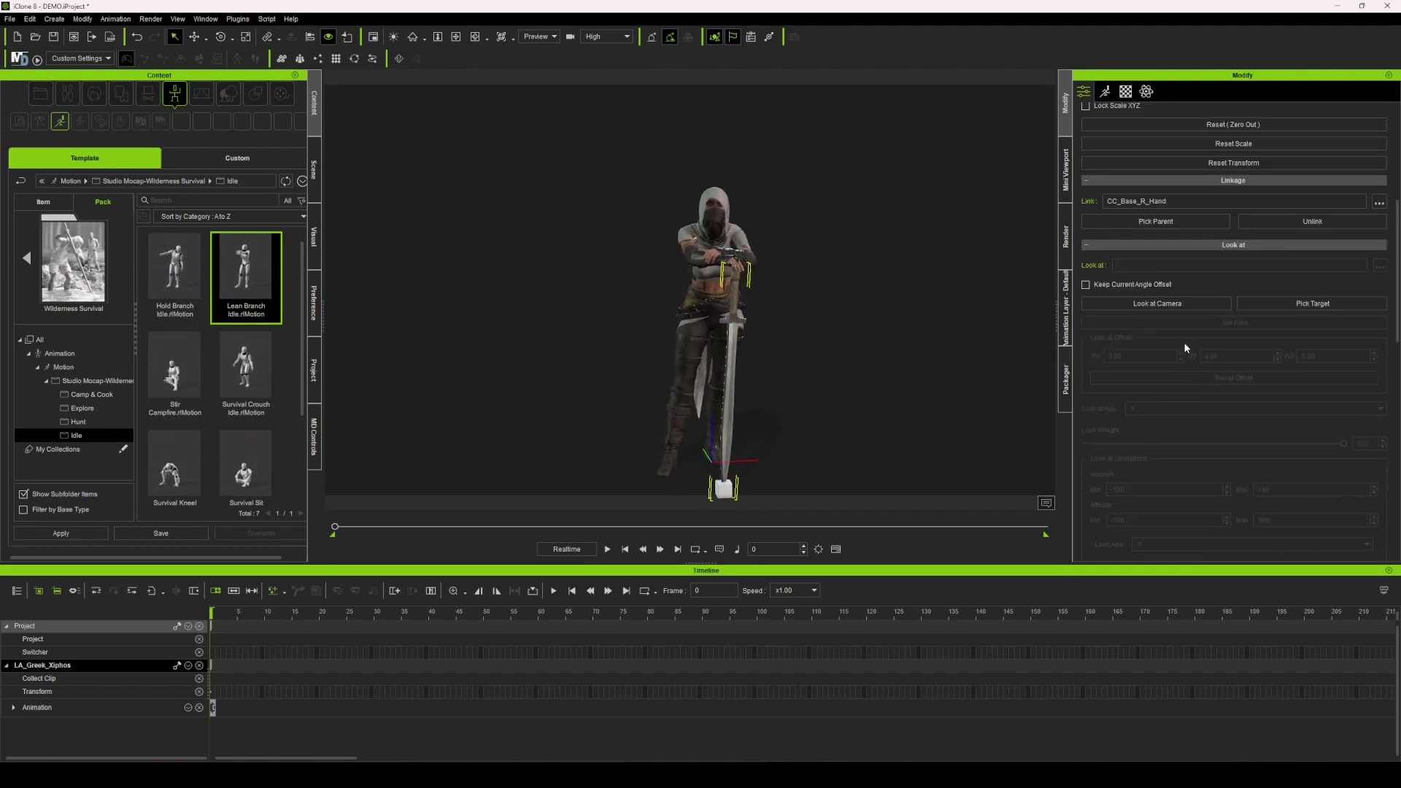
{"action": "scroll", "coordinate": [1194, 328], "scroll_direction": "up", "scroll_amount": 1}
{"action": "left_click", "coordinate": [1307, 337]}
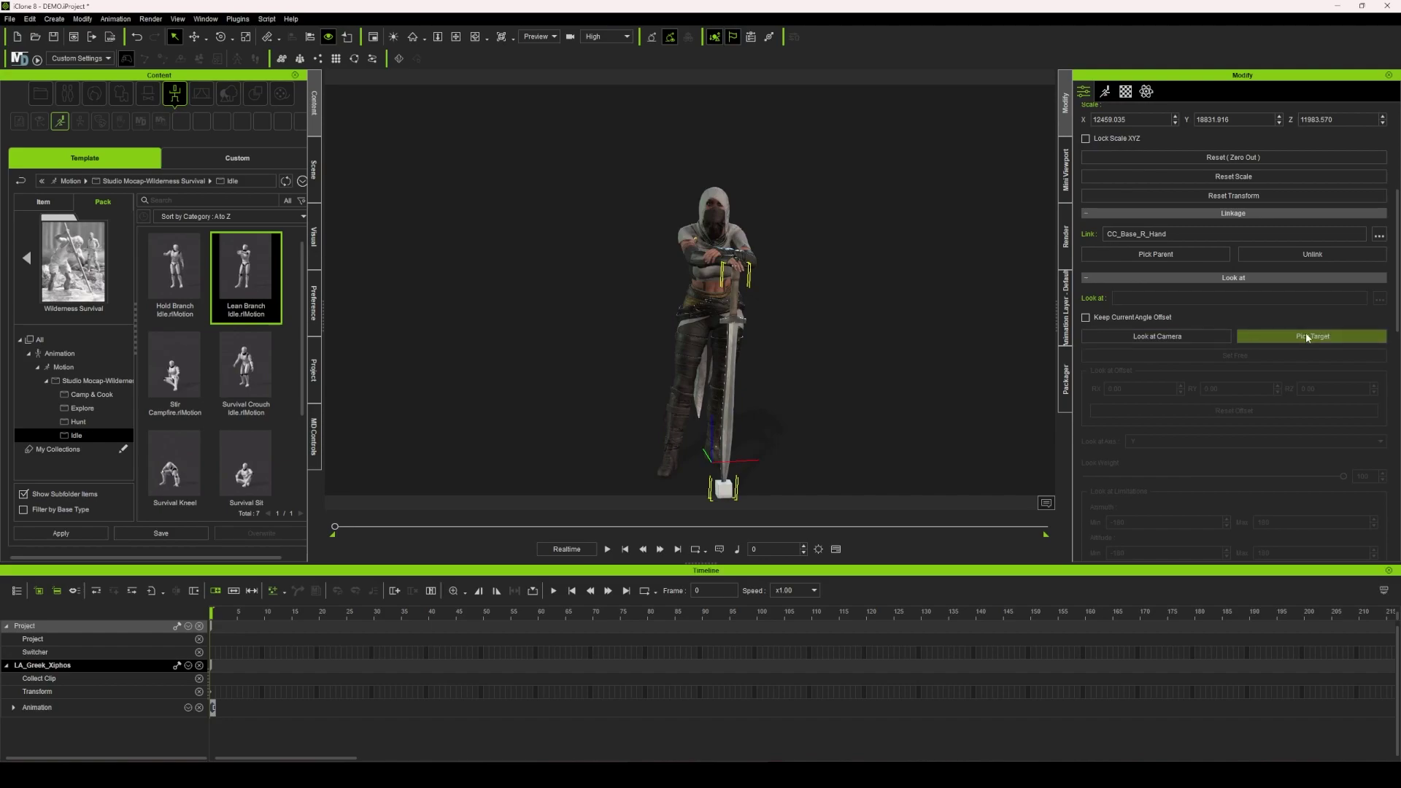
{"action": "left_click", "coordinate": [726, 489]}
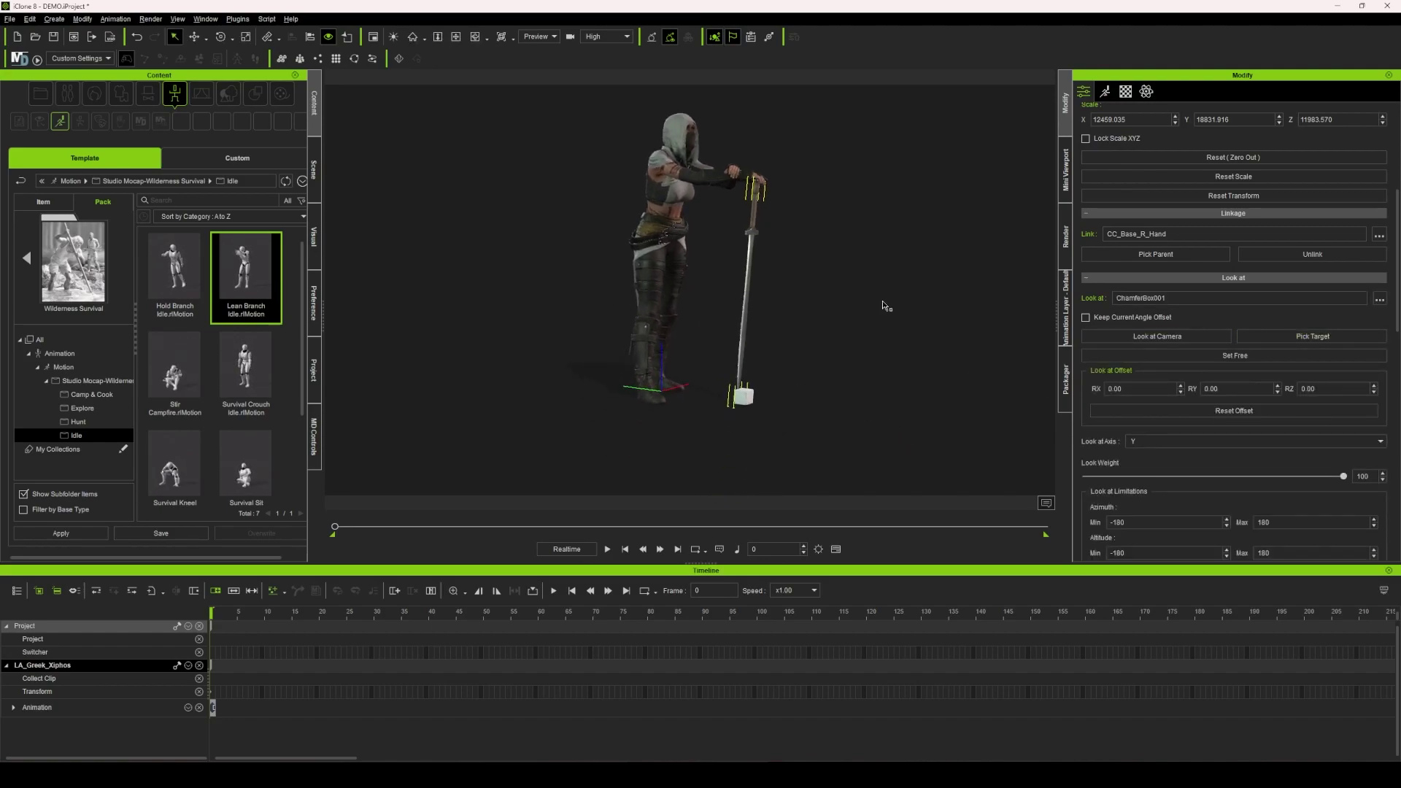
Play the motion to check how the sword's tip follows the box, and return to frame 0
{"action": "scroll", "coordinate": [855, 370], "scroll_direction": "up", "scroll_amount": 3}
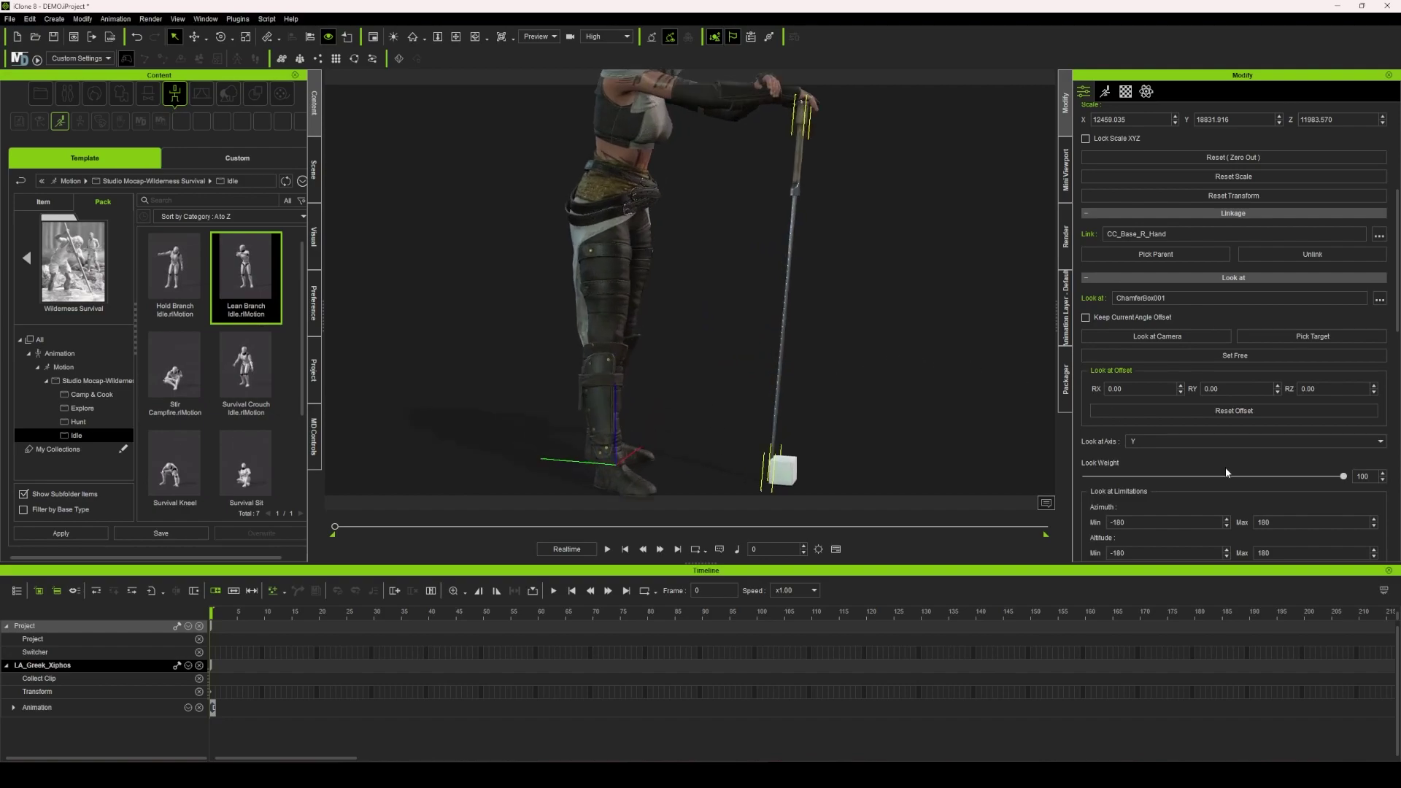
{"action": "key", "text": "space"}
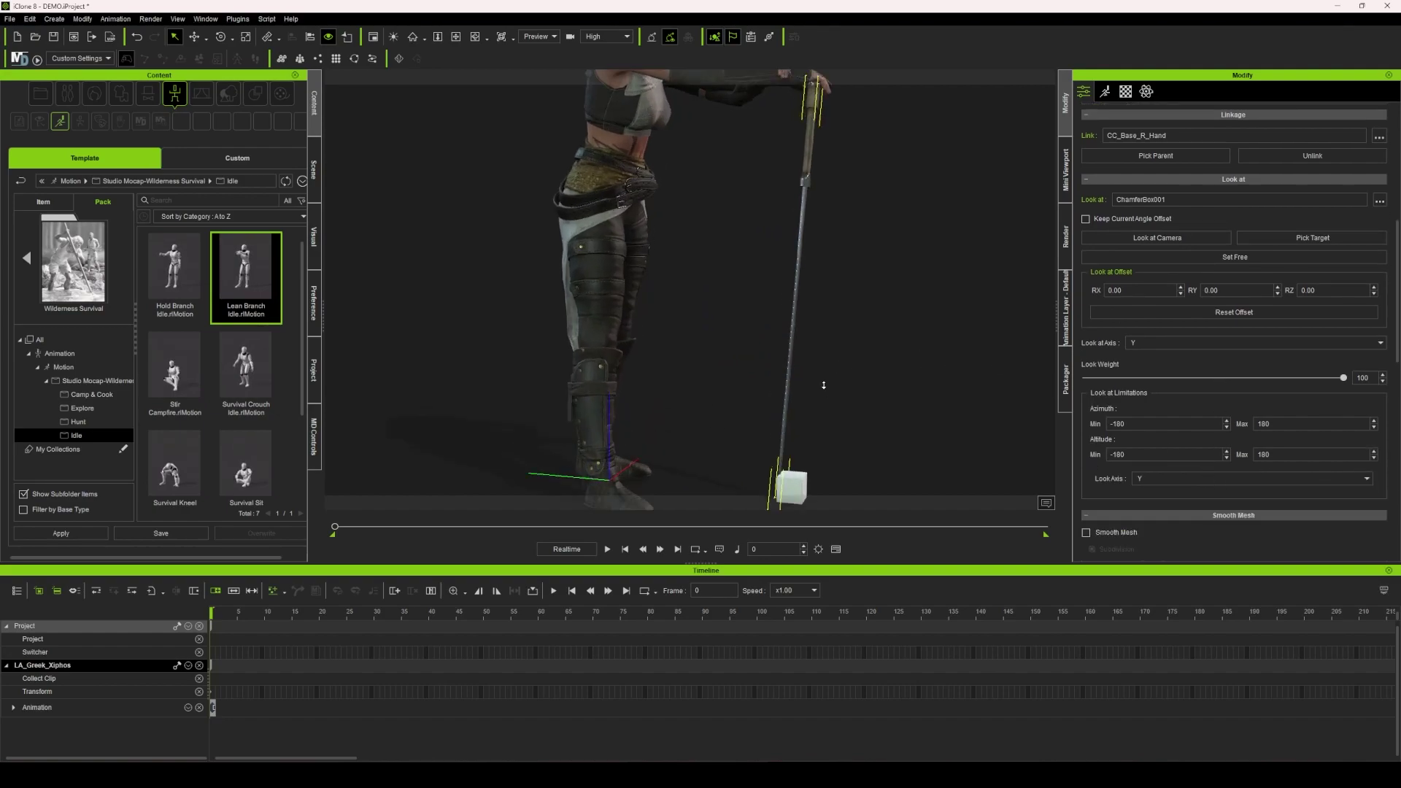
{"action": "scroll", "coordinate": [862, 390], "scroll_direction": "up", "scroll_amount": 2}
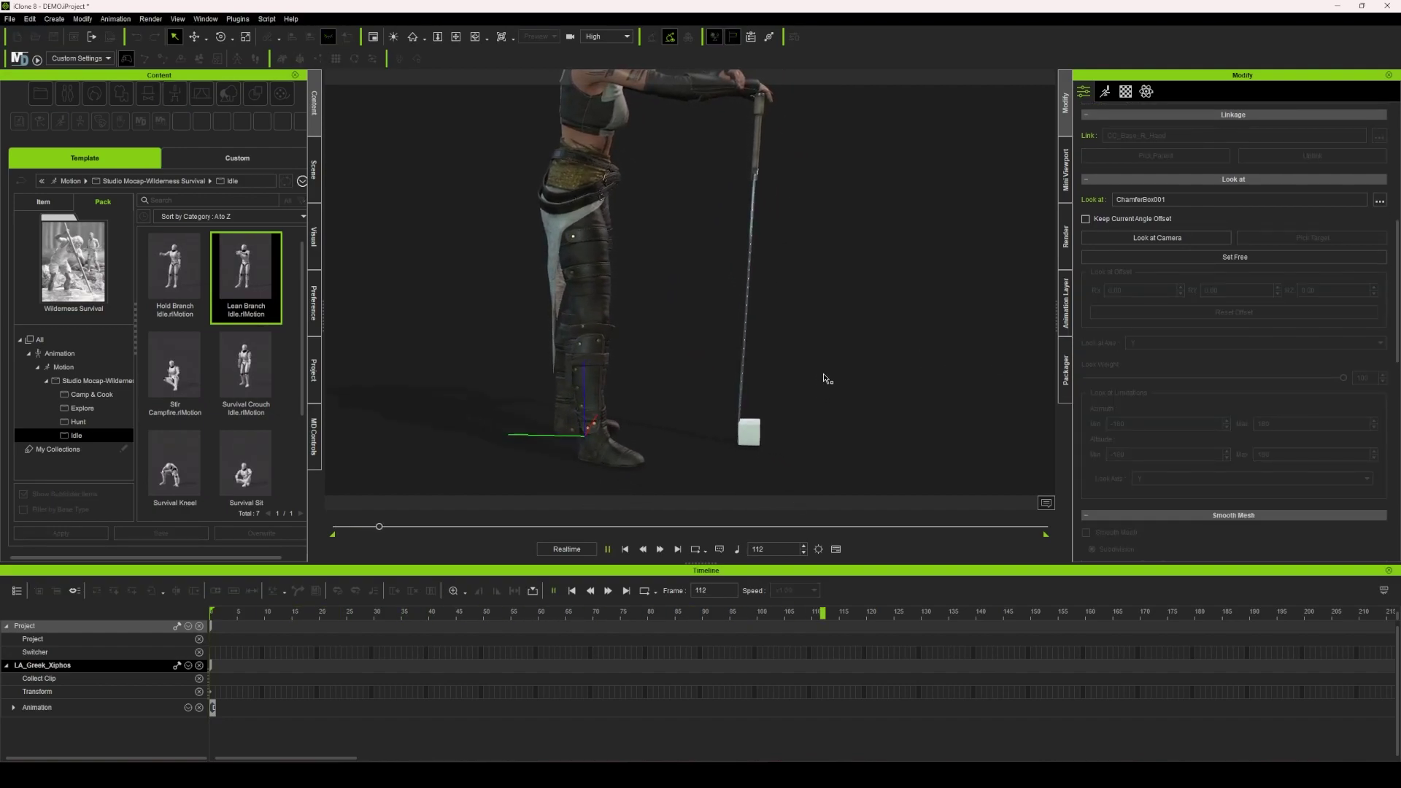
{"action": "right_click_drag", "start_coordinate": [870, 361], "coordinate": [831, 391]}
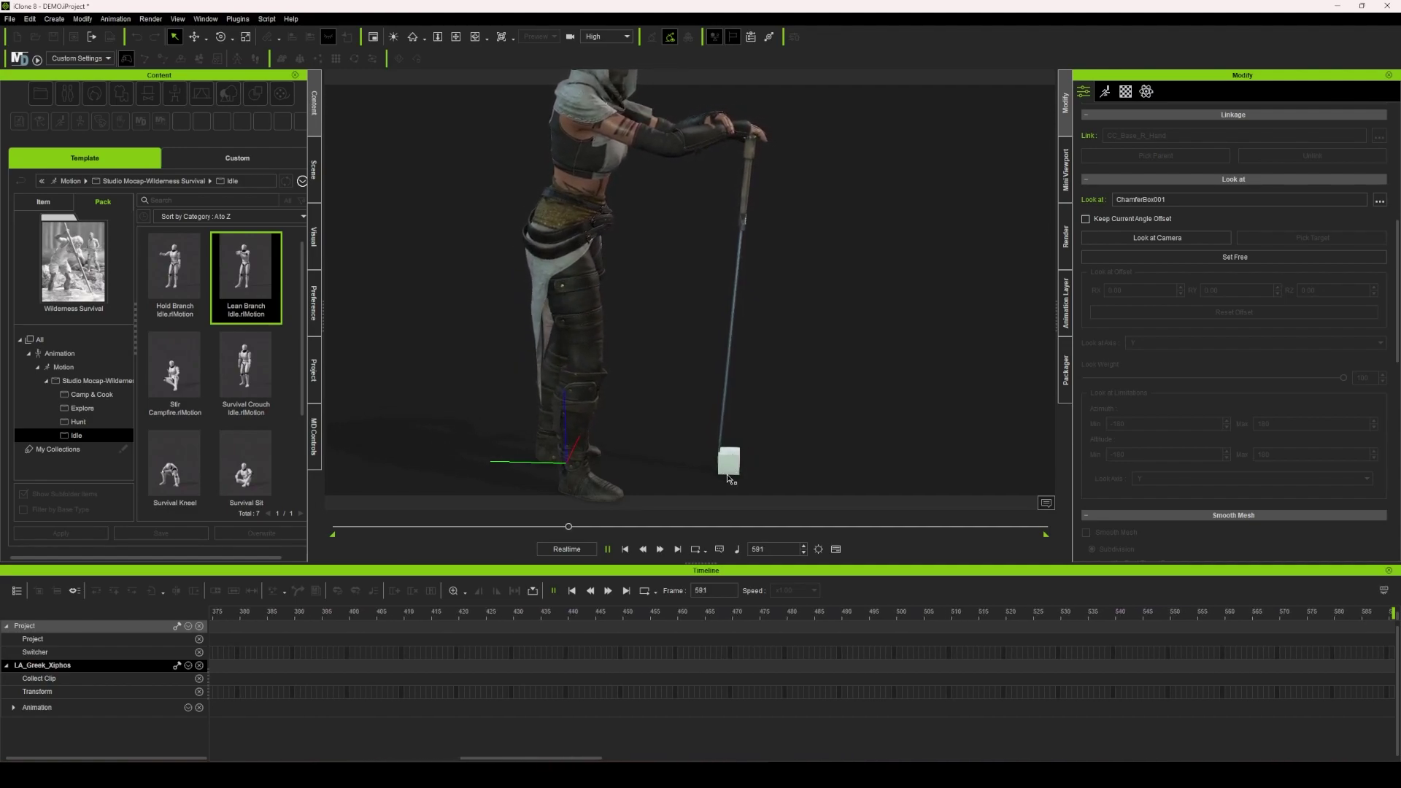
{"action": "key", "text": "space"}
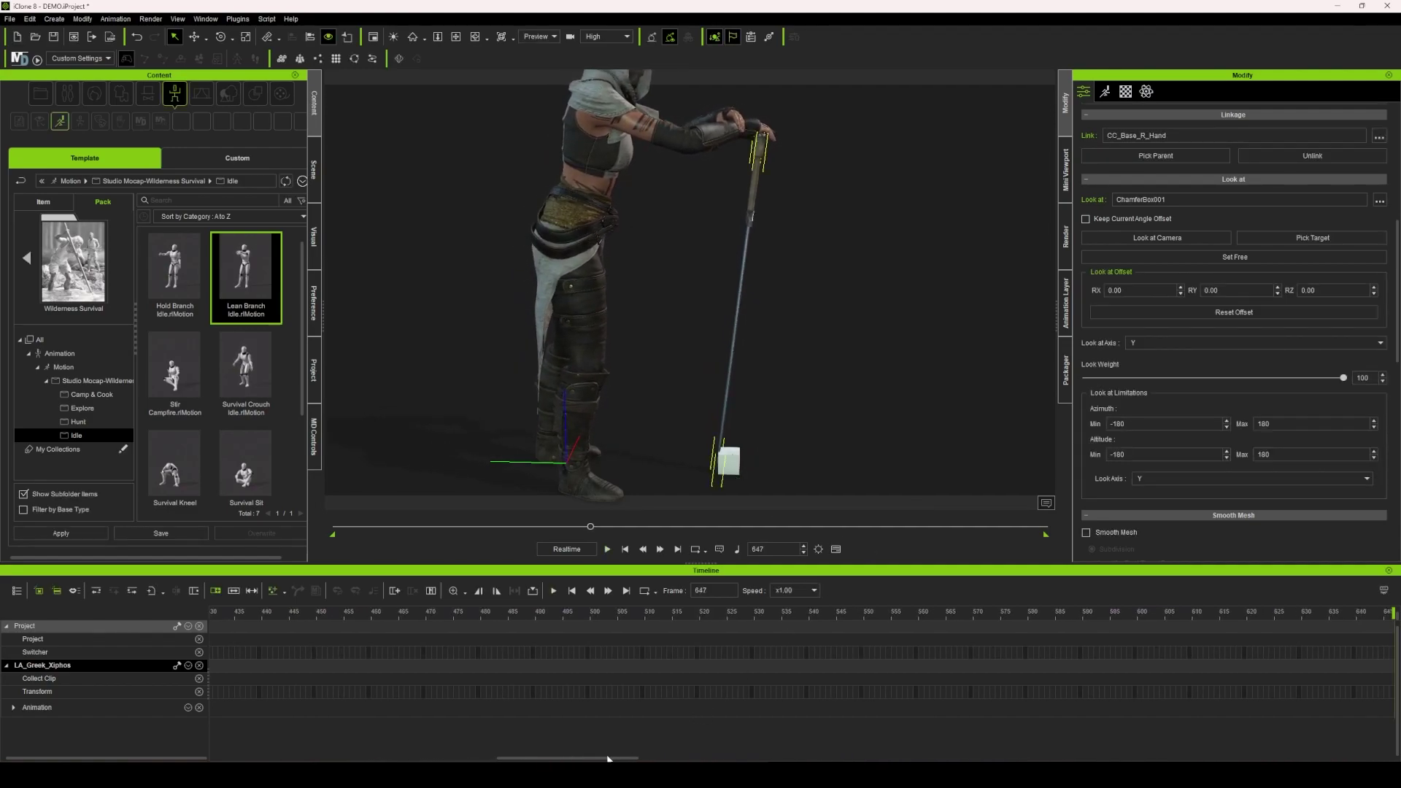
{"action": "left_click_drag", "start_coordinate": [604, 760], "coordinate": [252, 751]}
{"action": "left_click", "coordinate": [213, 613]}
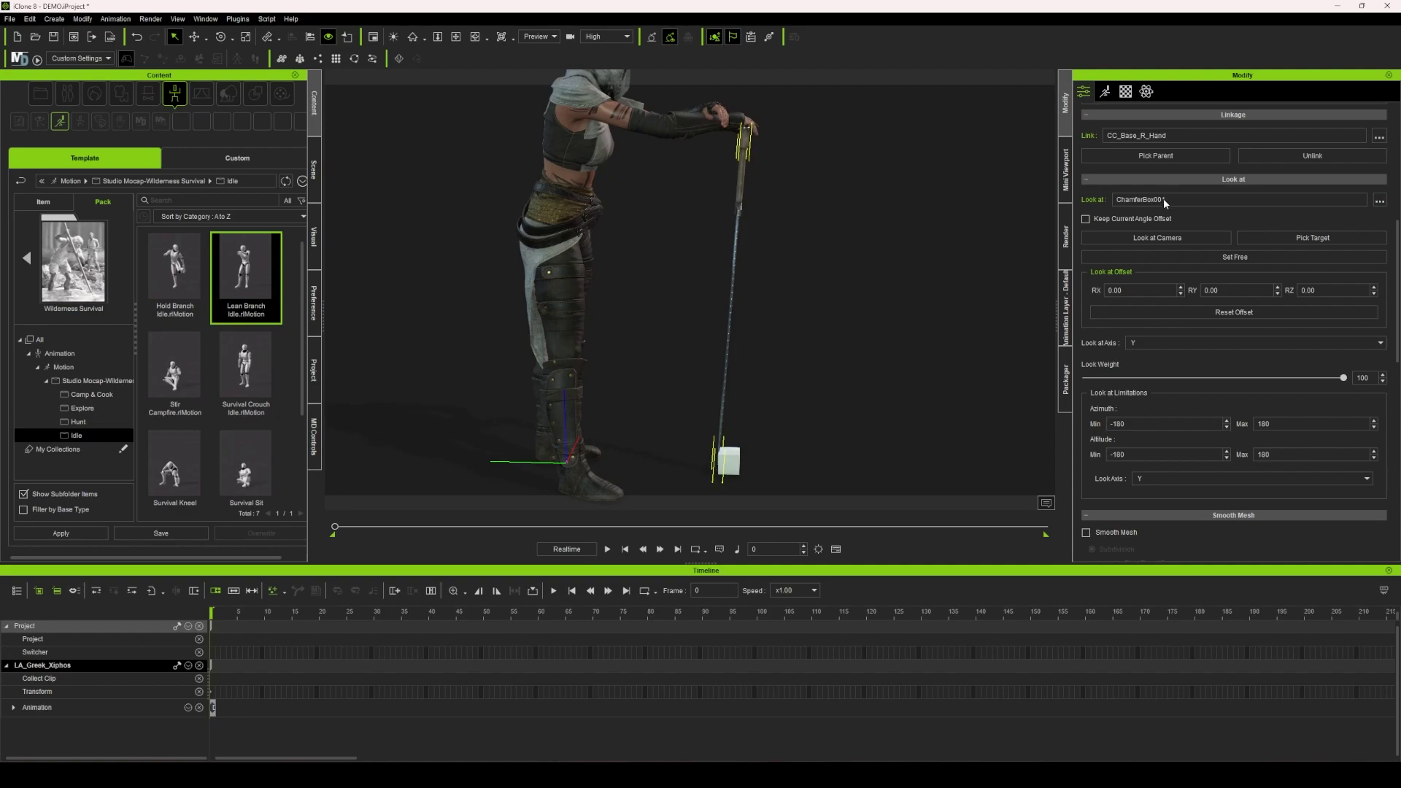
Change the sword's look-at sub-node to Box_0 and play part of the motion to check the aim
{"action": "left_click", "coordinate": [1379, 200]}
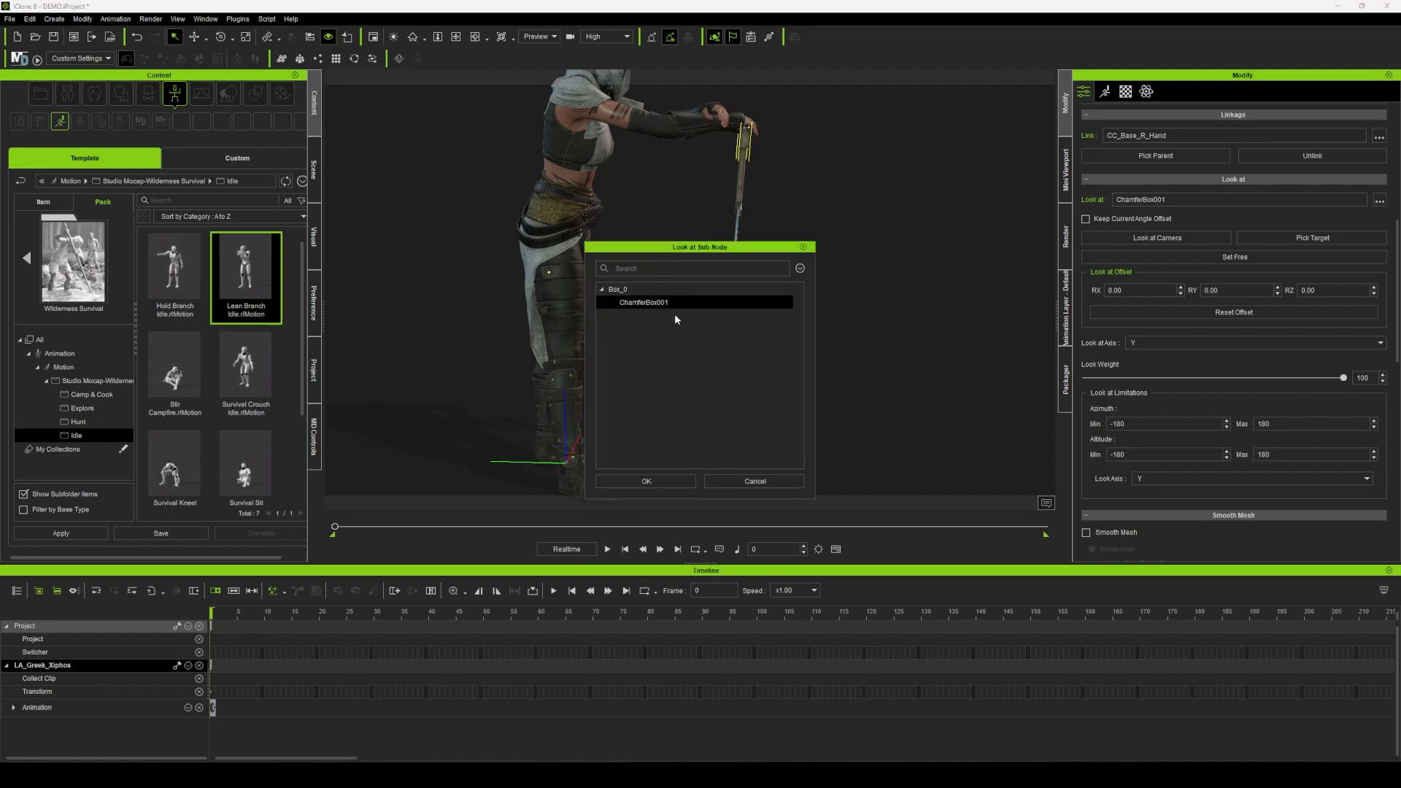
{"action": "left_click", "coordinate": [626, 289]}
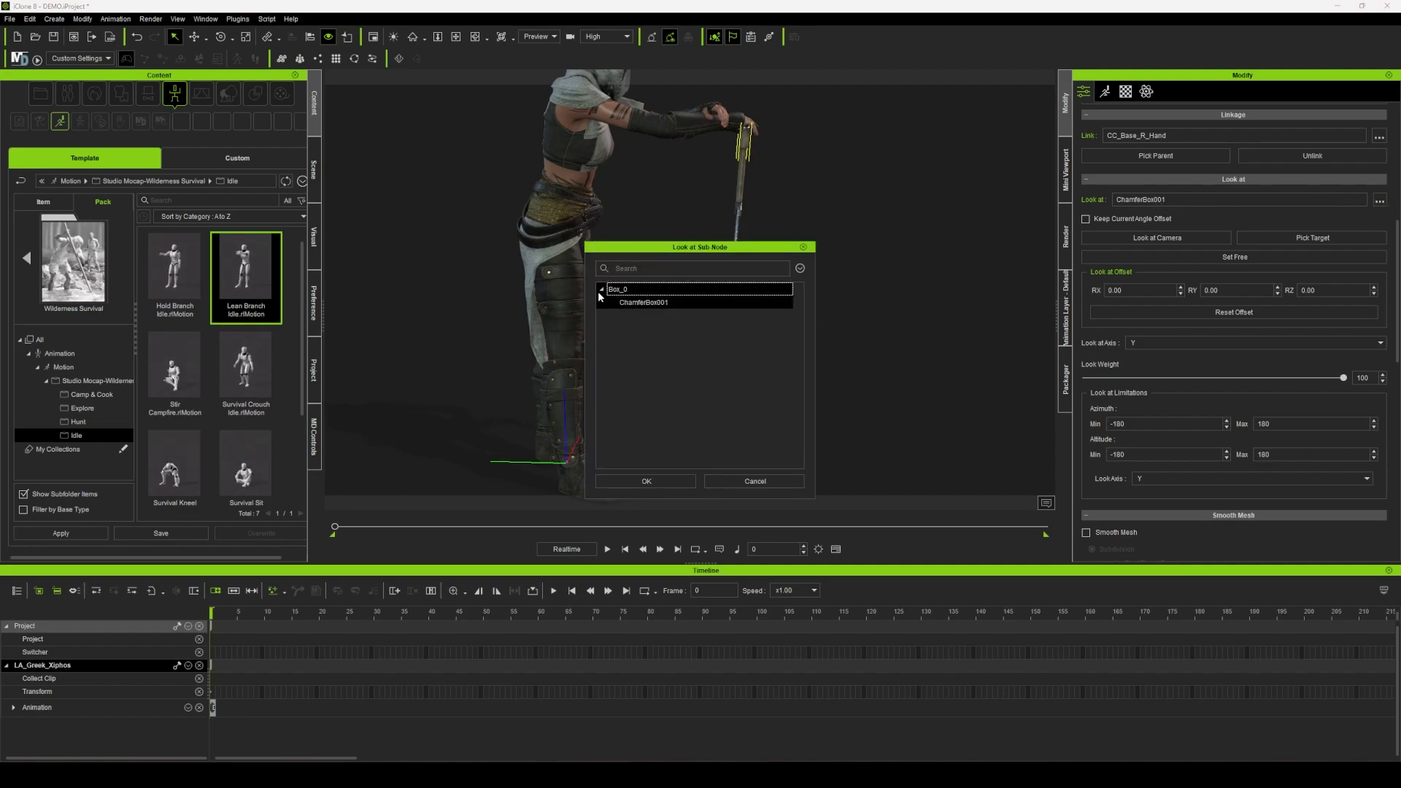
{"action": "left_click", "coordinate": [598, 291]}
{"action": "left_click", "coordinate": [655, 479]}
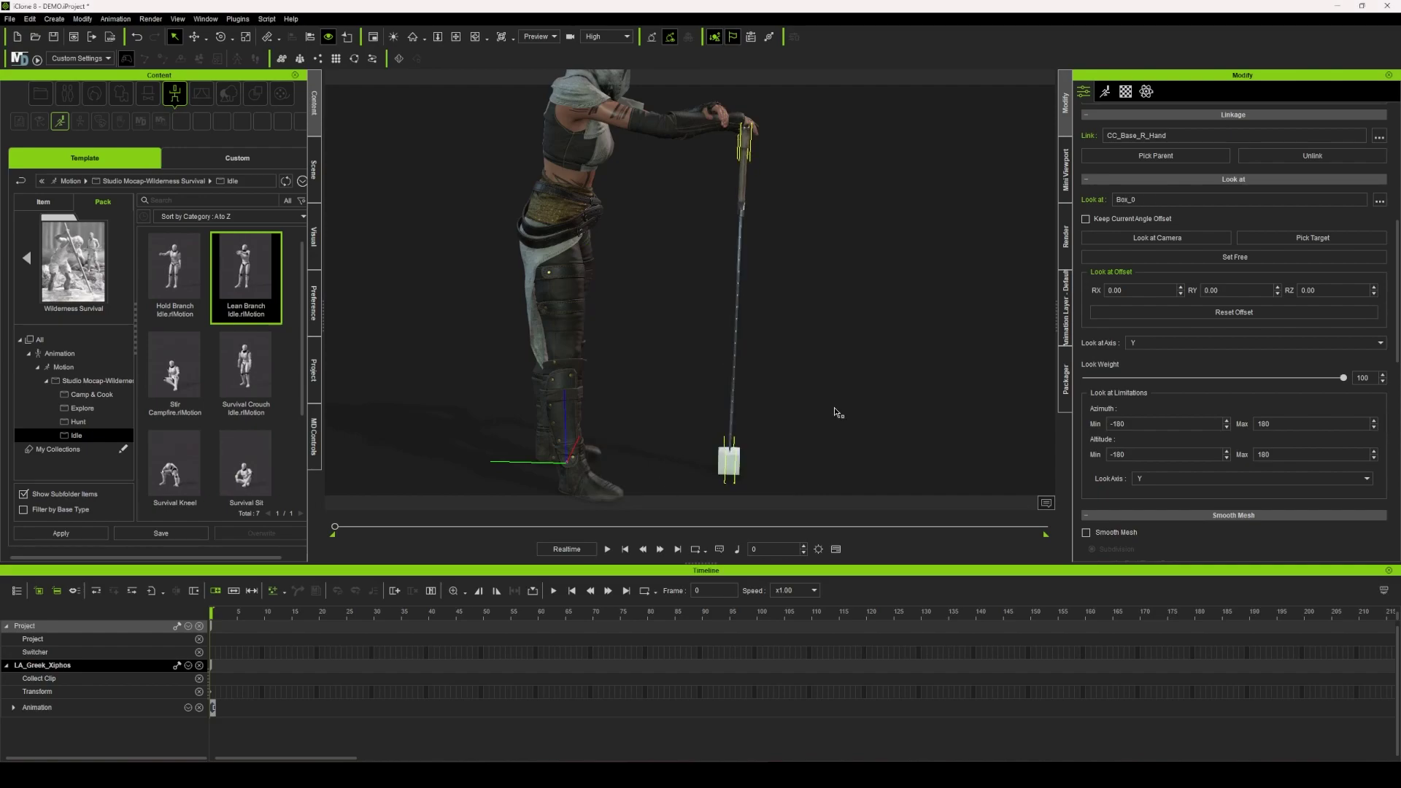
{"action": "key", "text": "space"}
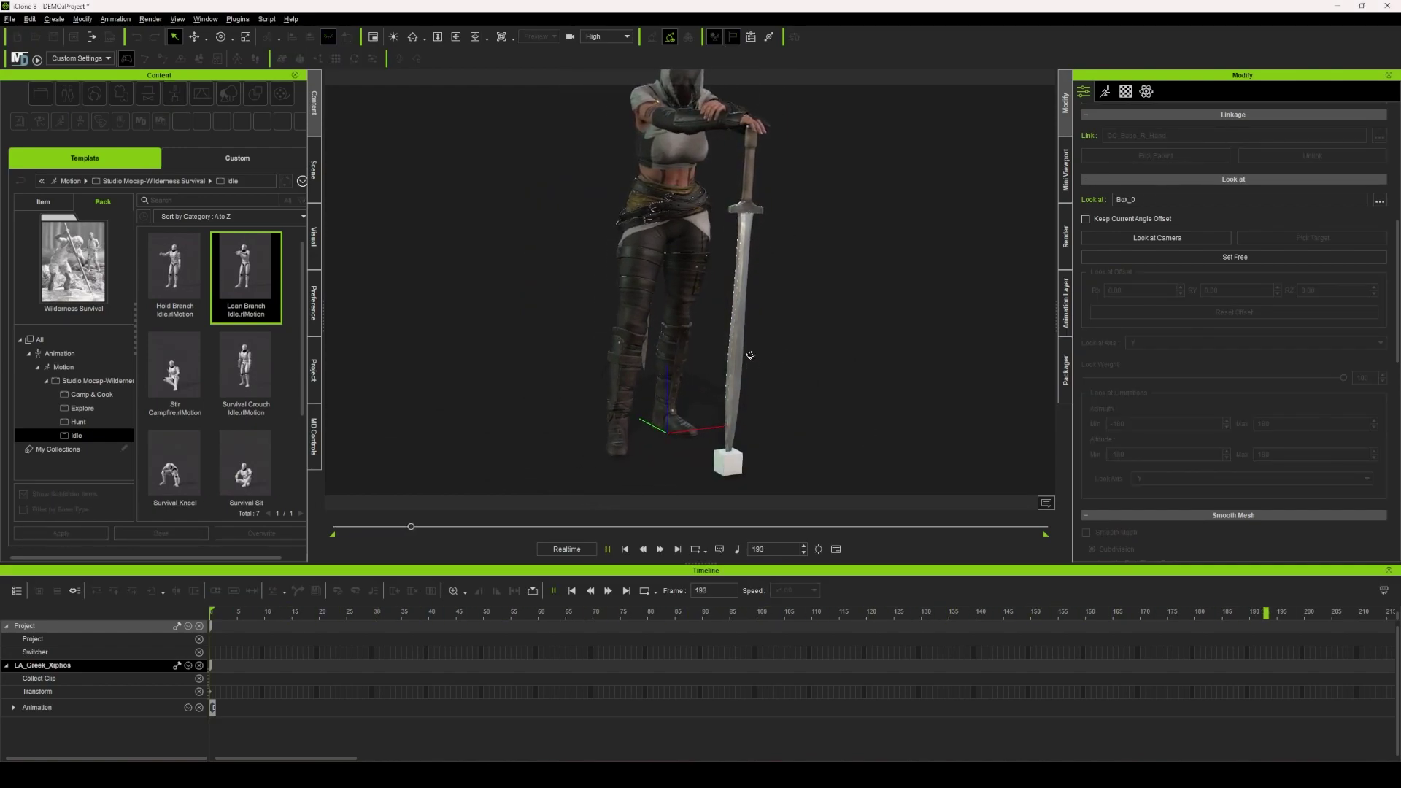
{"action": "key", "text": "space"}
Hide the Box_0 prop at the sword's tip in the scene
{"action": "left_click", "coordinate": [731, 465]}
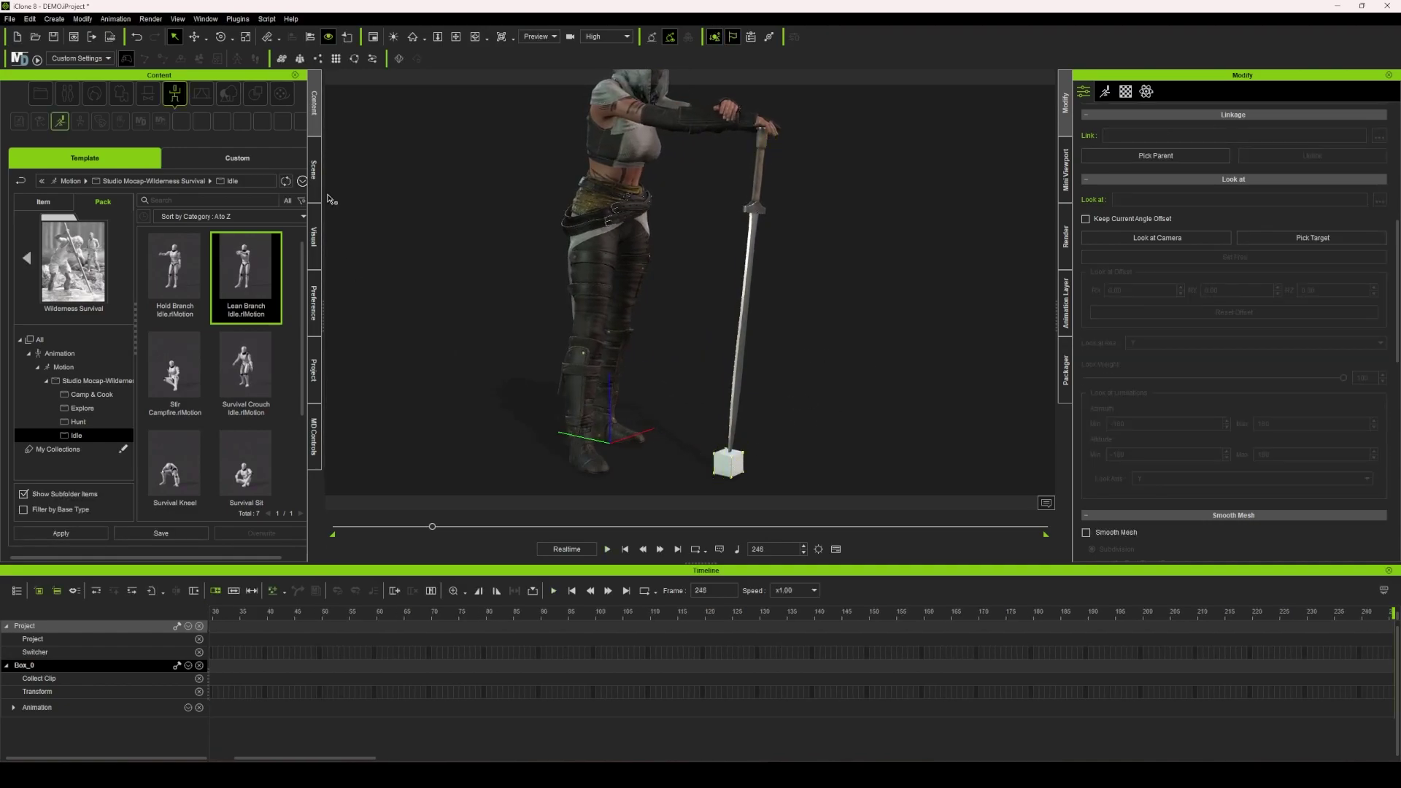
{"action": "left_click", "coordinate": [315, 175]}
{"action": "left_click", "coordinate": [205, 535]}
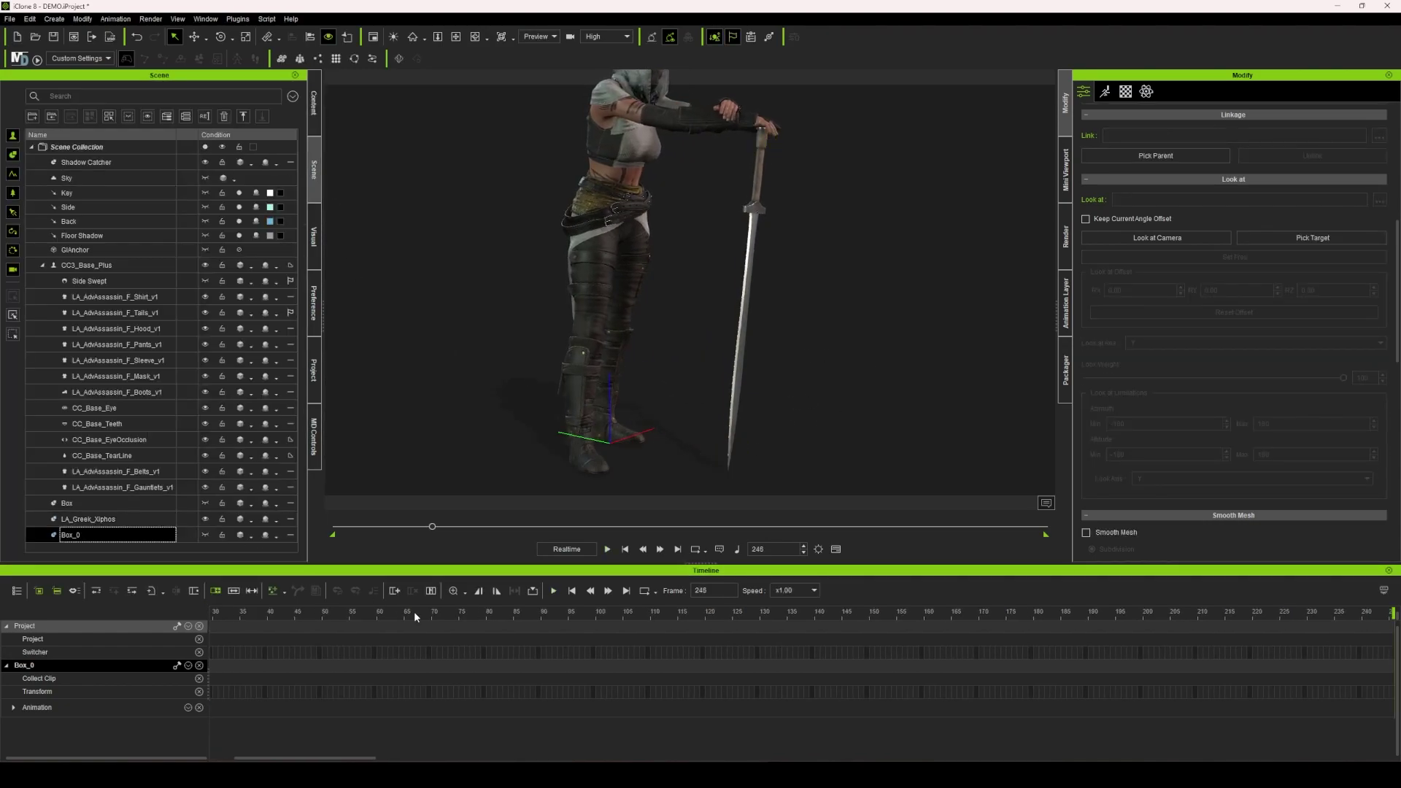
Play the motion with the target box hidden, and return to frame 0
{"action": "key", "text": "space"}
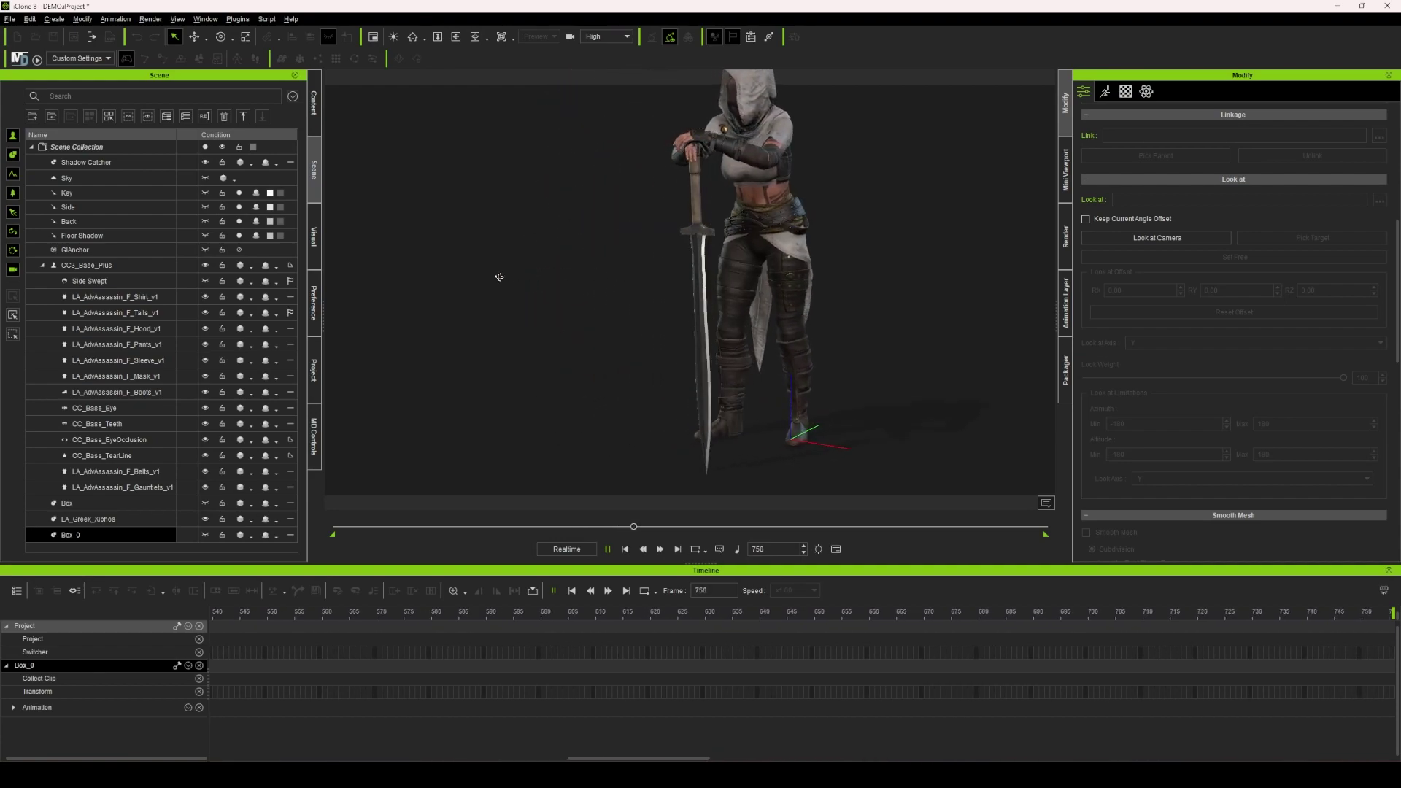
{"action": "key", "text": "space"}
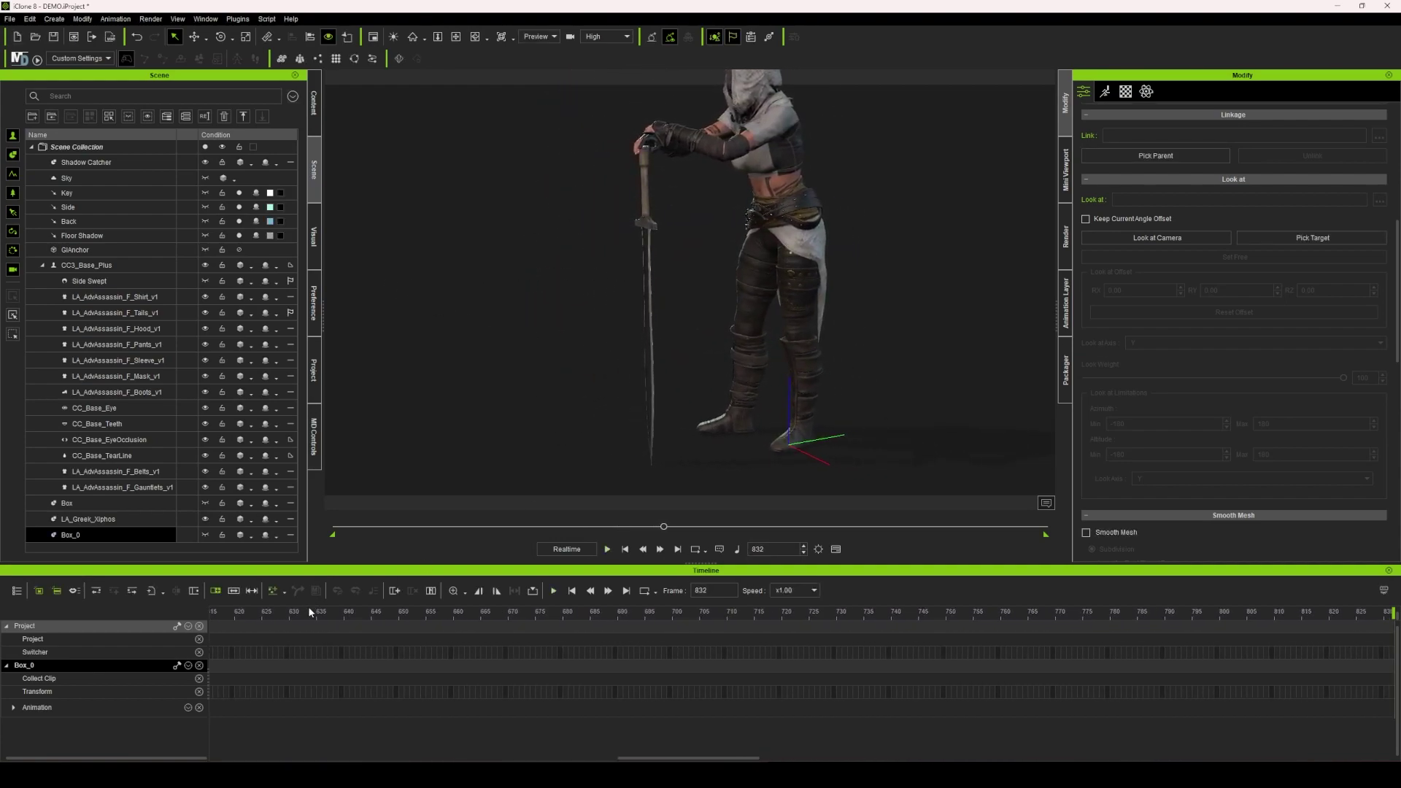
{"action": "left_click_drag", "start_coordinate": [308, 613], "coordinate": [2, 663]}
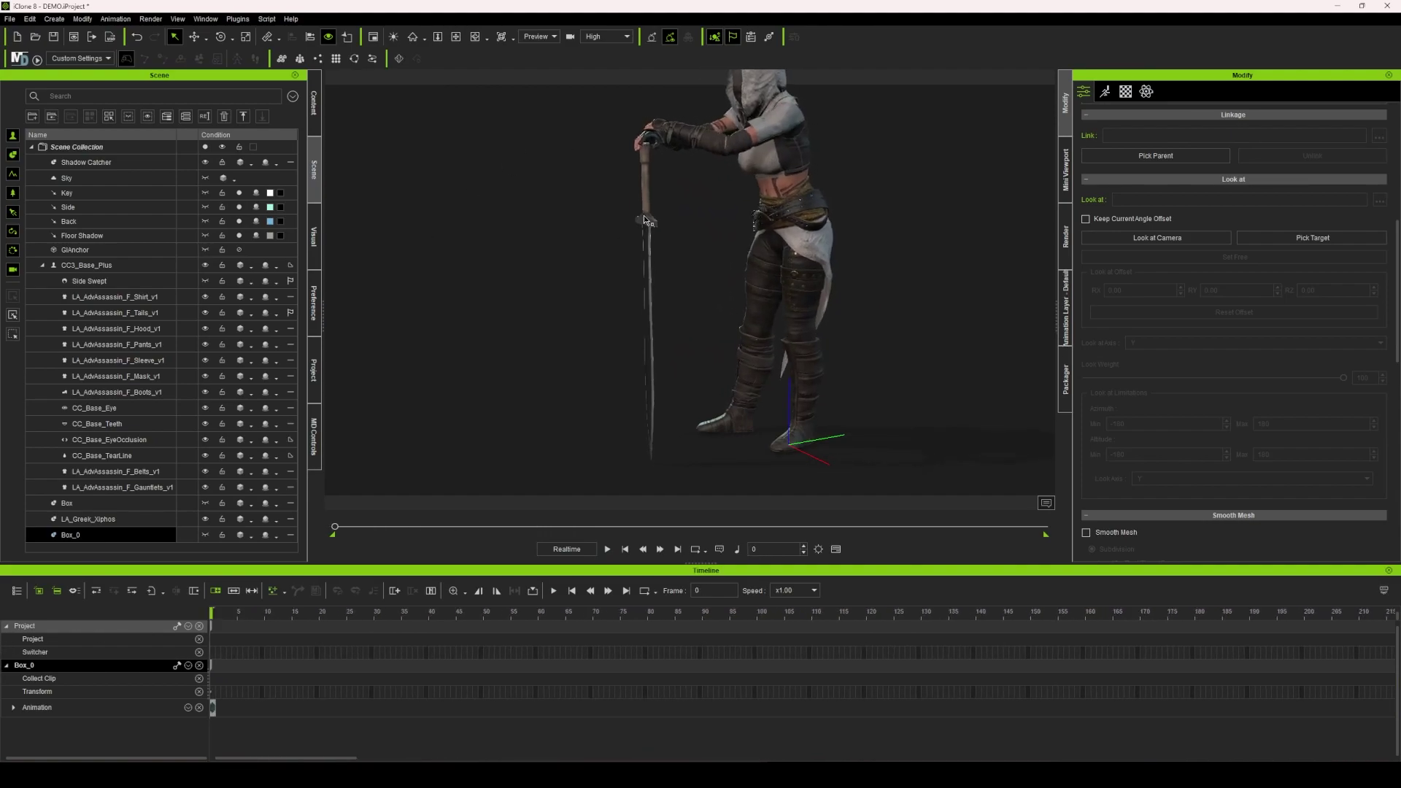
Bake the sword's animation with Flatten All Motion With Constraint
{"action": "left_click", "coordinate": [645, 220]}
{"action": "left_click", "coordinate": [55, 19]}
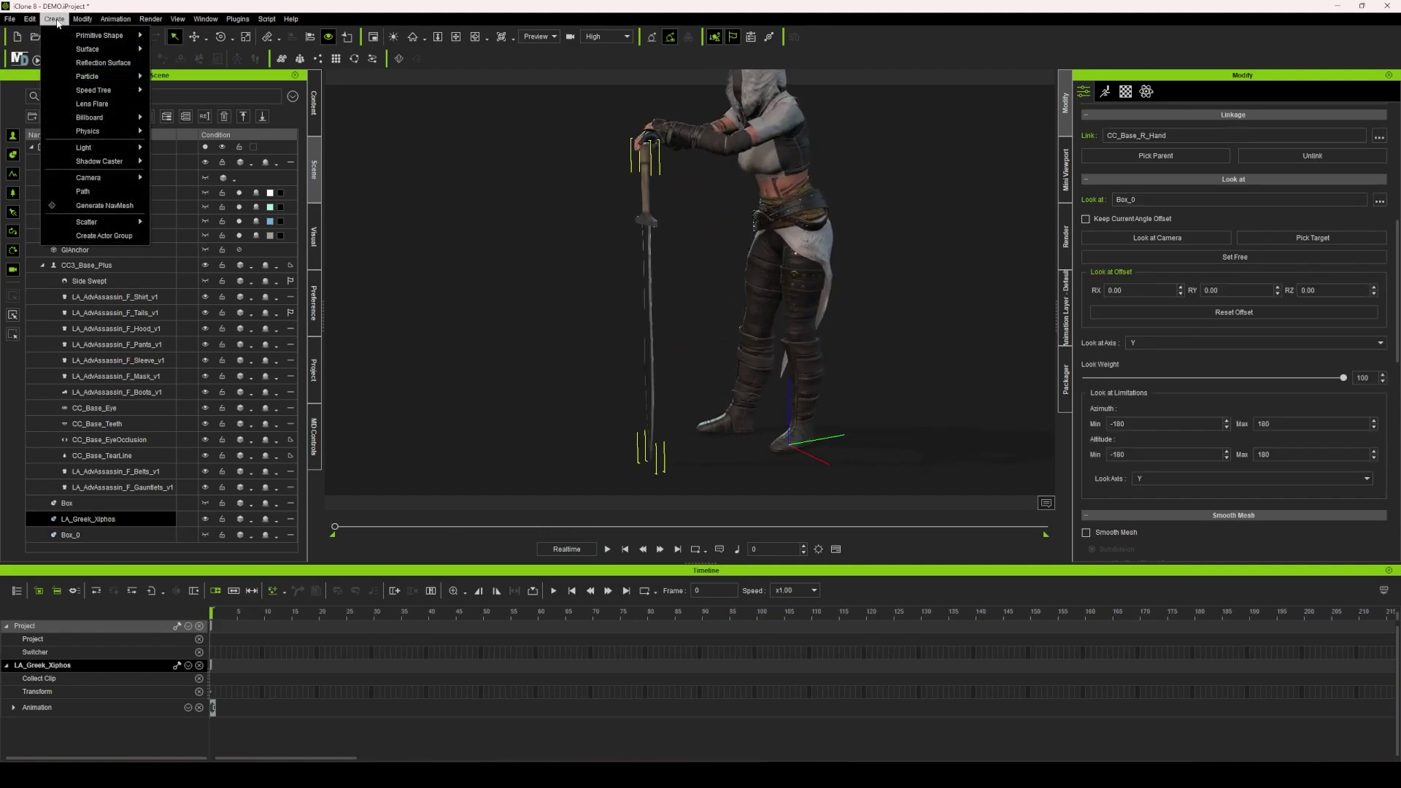
{"action": "mouse_move", "coordinate": [113, 20]}
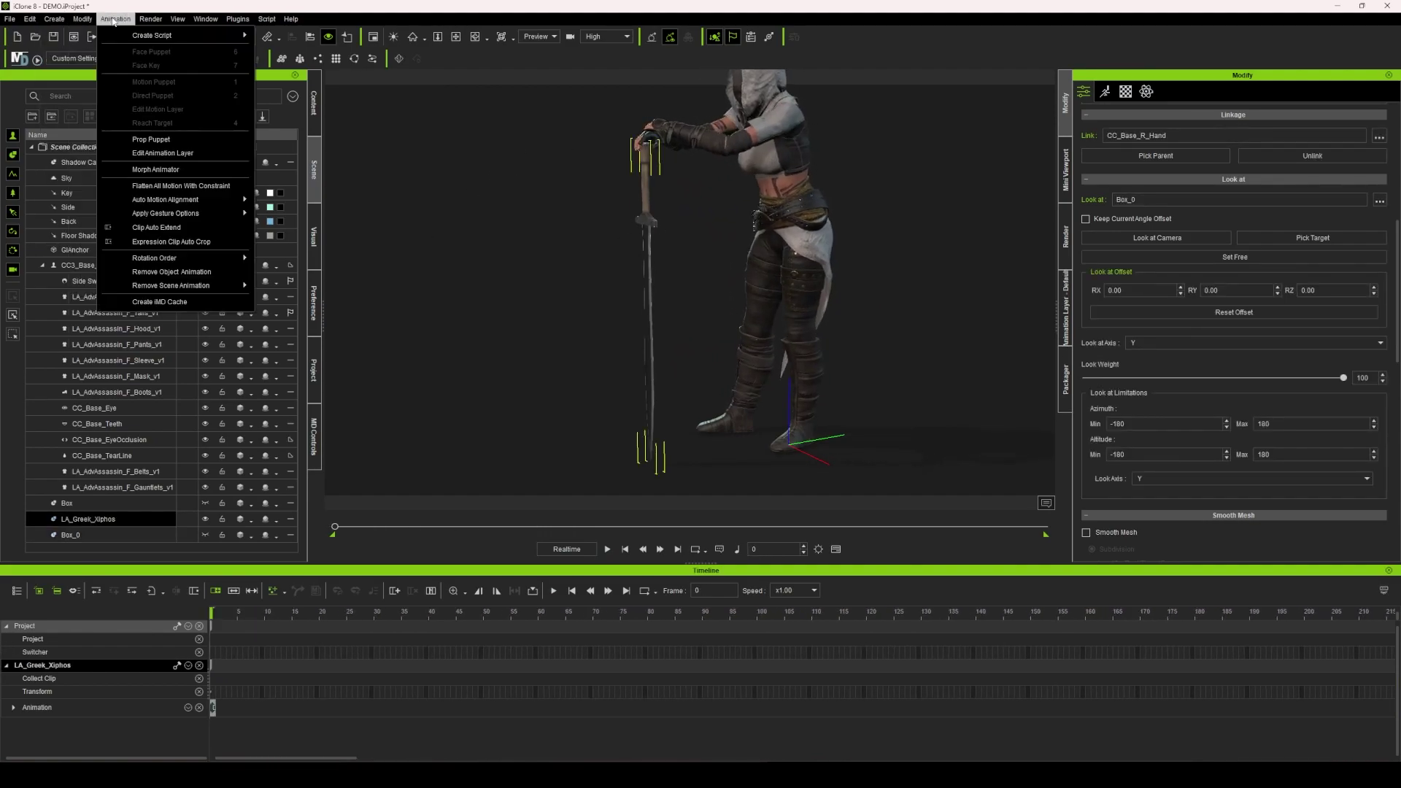
{"action": "left_click", "coordinate": [163, 187]}
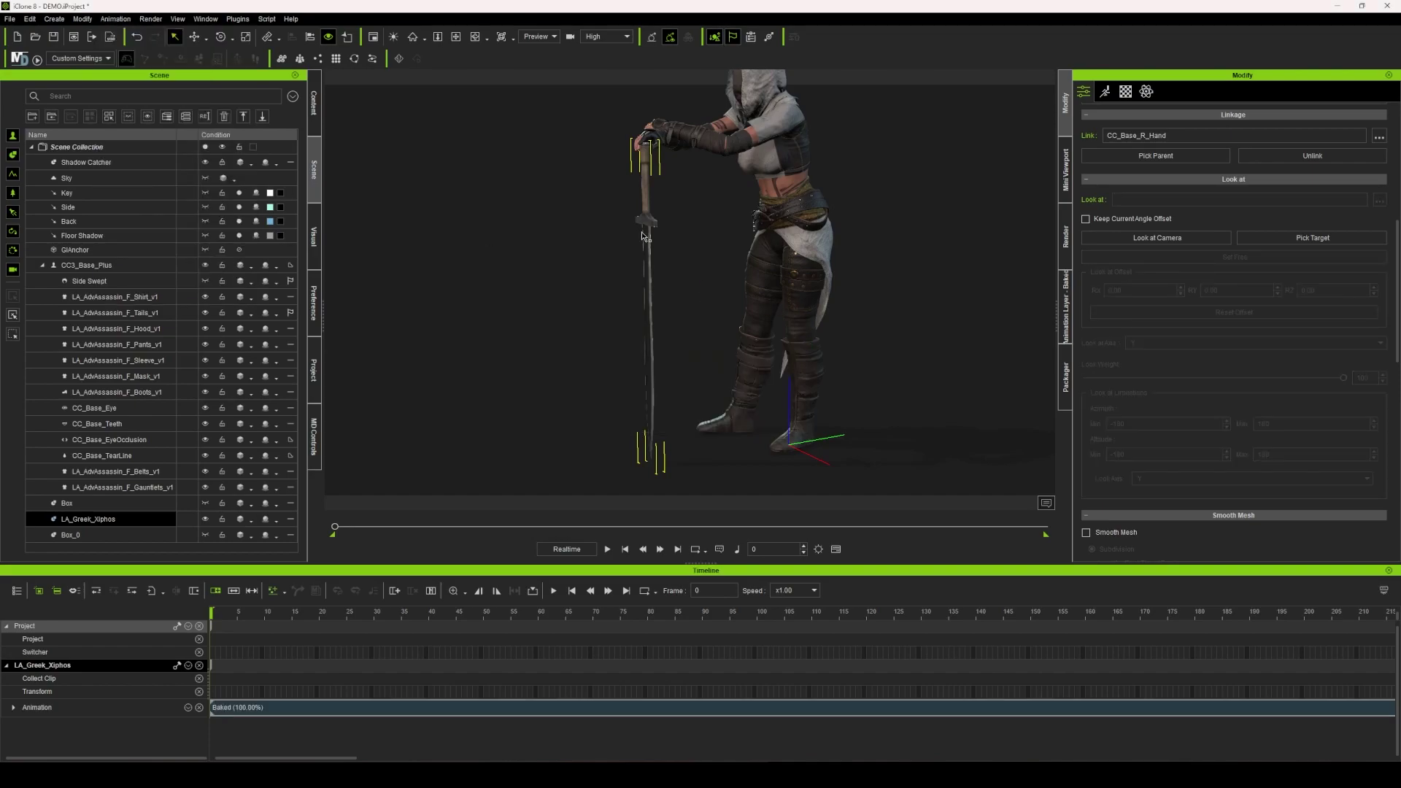
Reselect the baked sword and examine its placement under the character's hand from the front and side
{"action": "left_click", "coordinate": [642, 232]}
{"action": "left_click", "coordinate": [650, 218]}
{"action": "scroll", "coordinate": [653, 251], "scroll_direction": "down", "scroll_amount": 2}
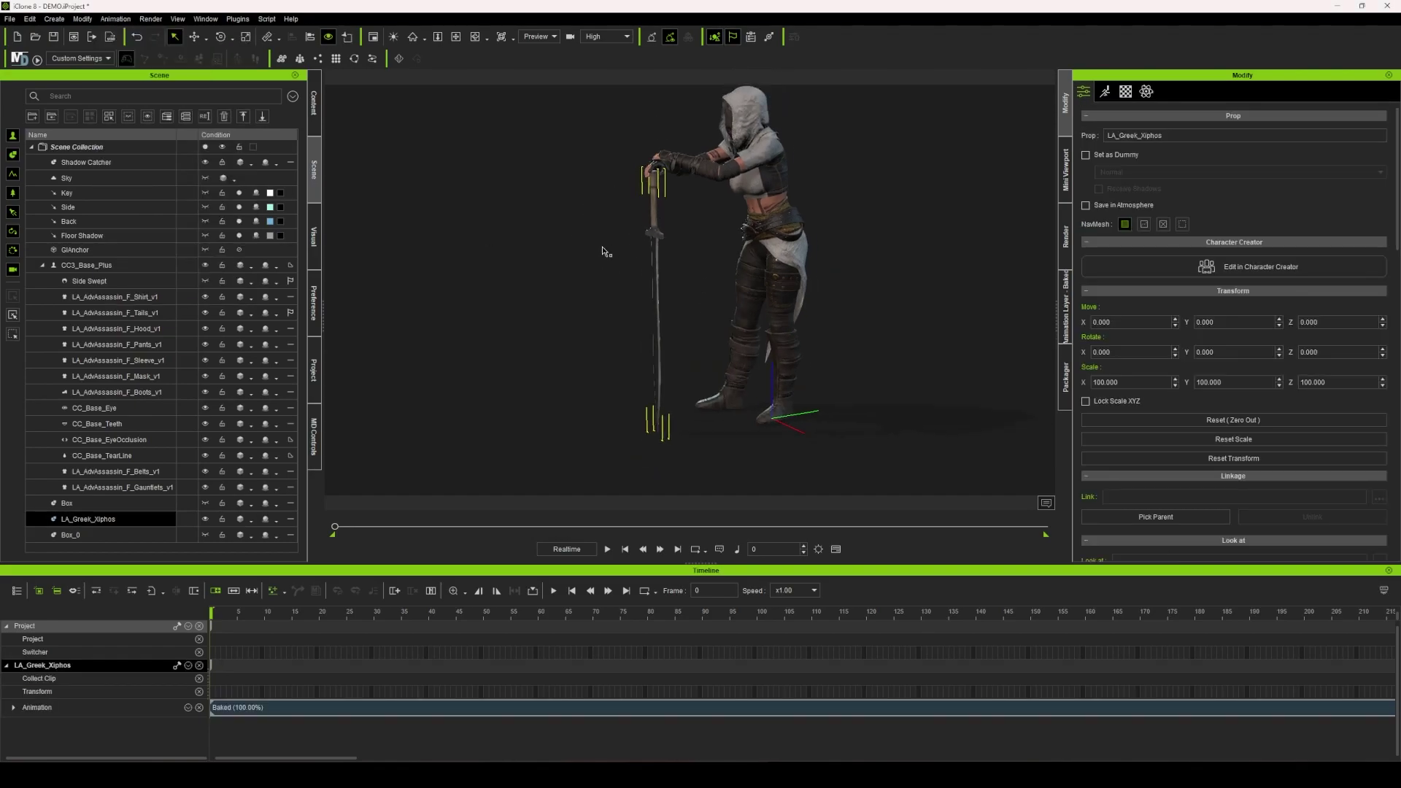
{"action": "right_click_drag", "start_coordinate": [603, 251], "coordinate": [894, 261]}
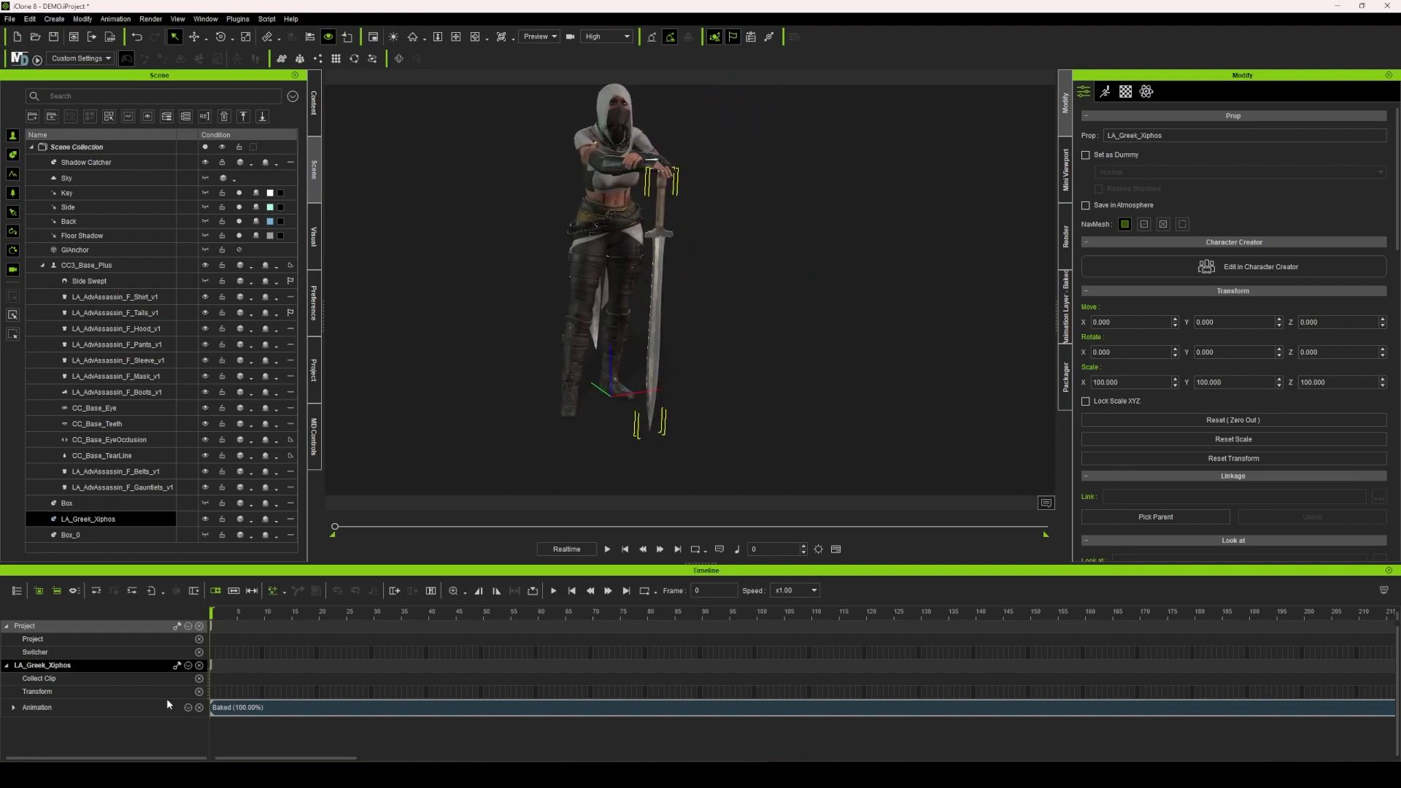
{"action": "right_click_drag", "start_coordinate": [502, 369], "coordinate": [706, 361]}
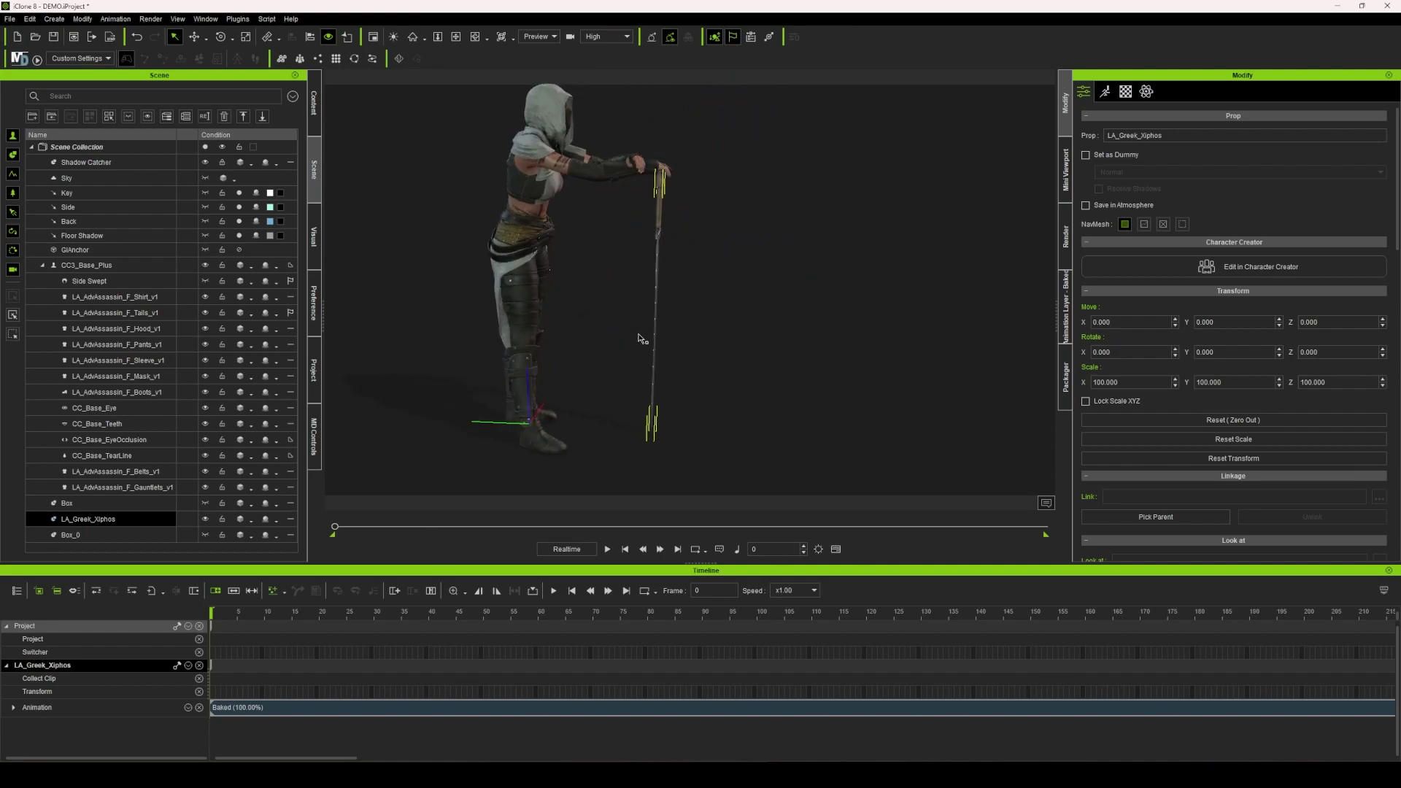
{"action": "right_click_drag", "start_coordinate": [626, 336], "coordinate": [741, 335]}
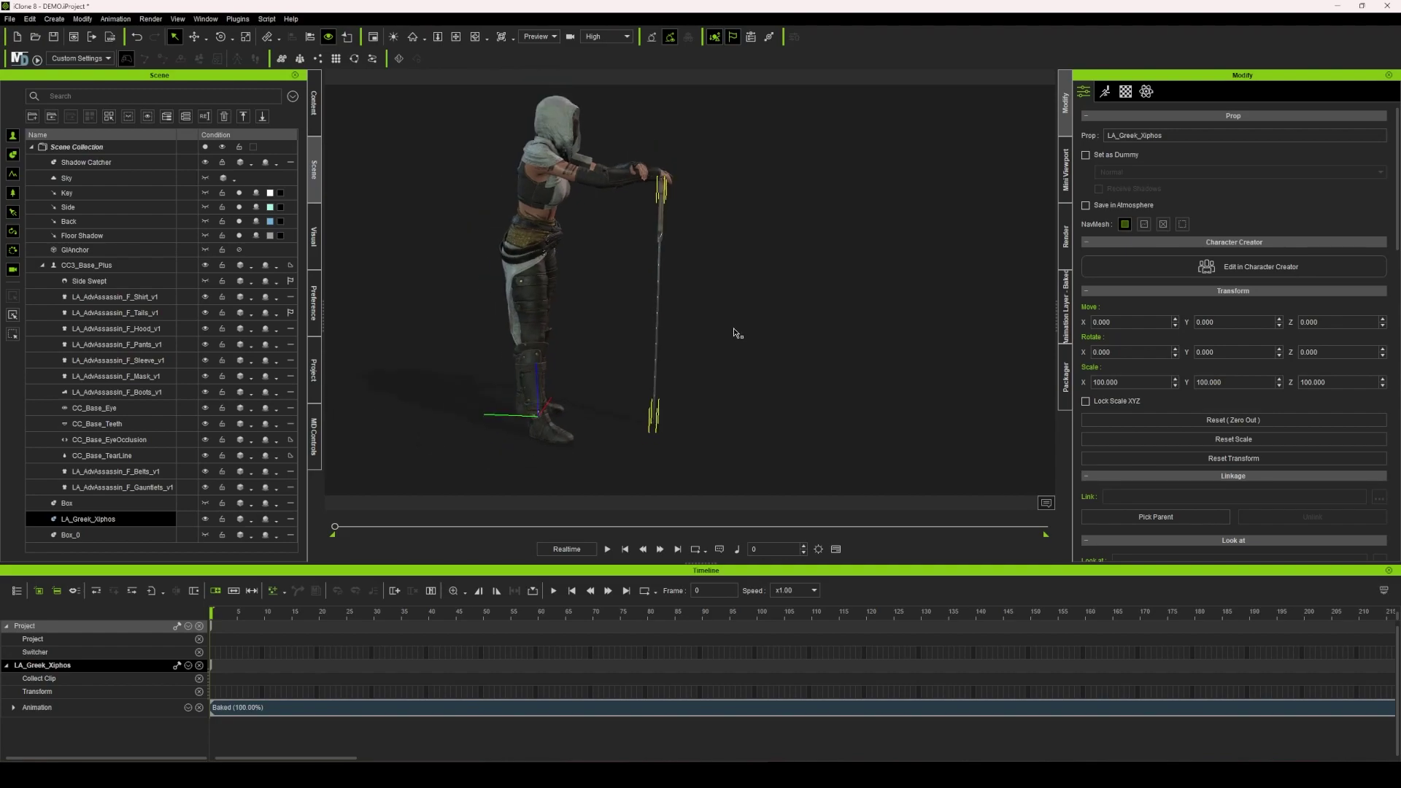
{"action": "right_click_drag", "start_coordinate": [734, 329], "coordinate": [557, 303]}
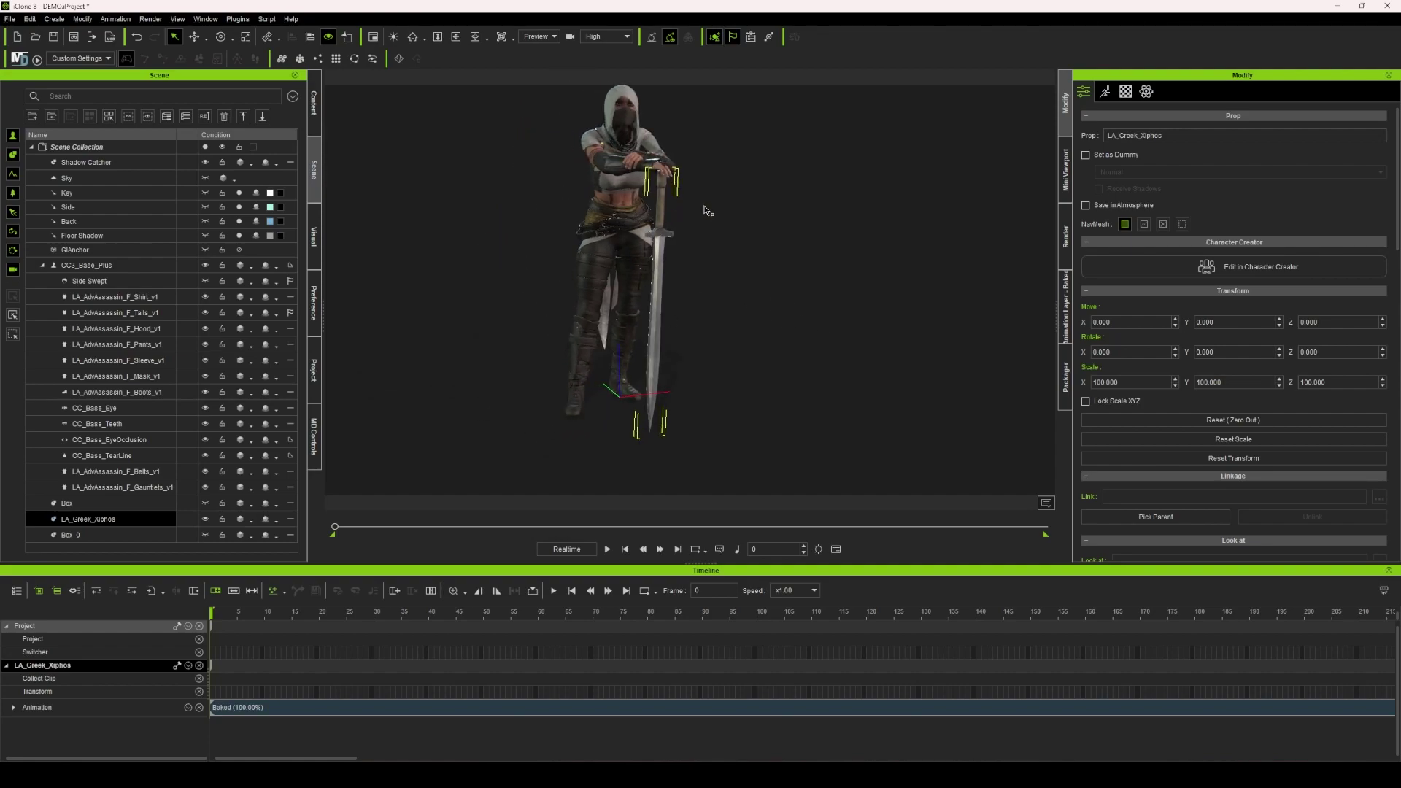
Deselect the sword and examine the character's leaning pose and the sword's tip from several angles
{"action": "left_click", "coordinate": [722, 272]}
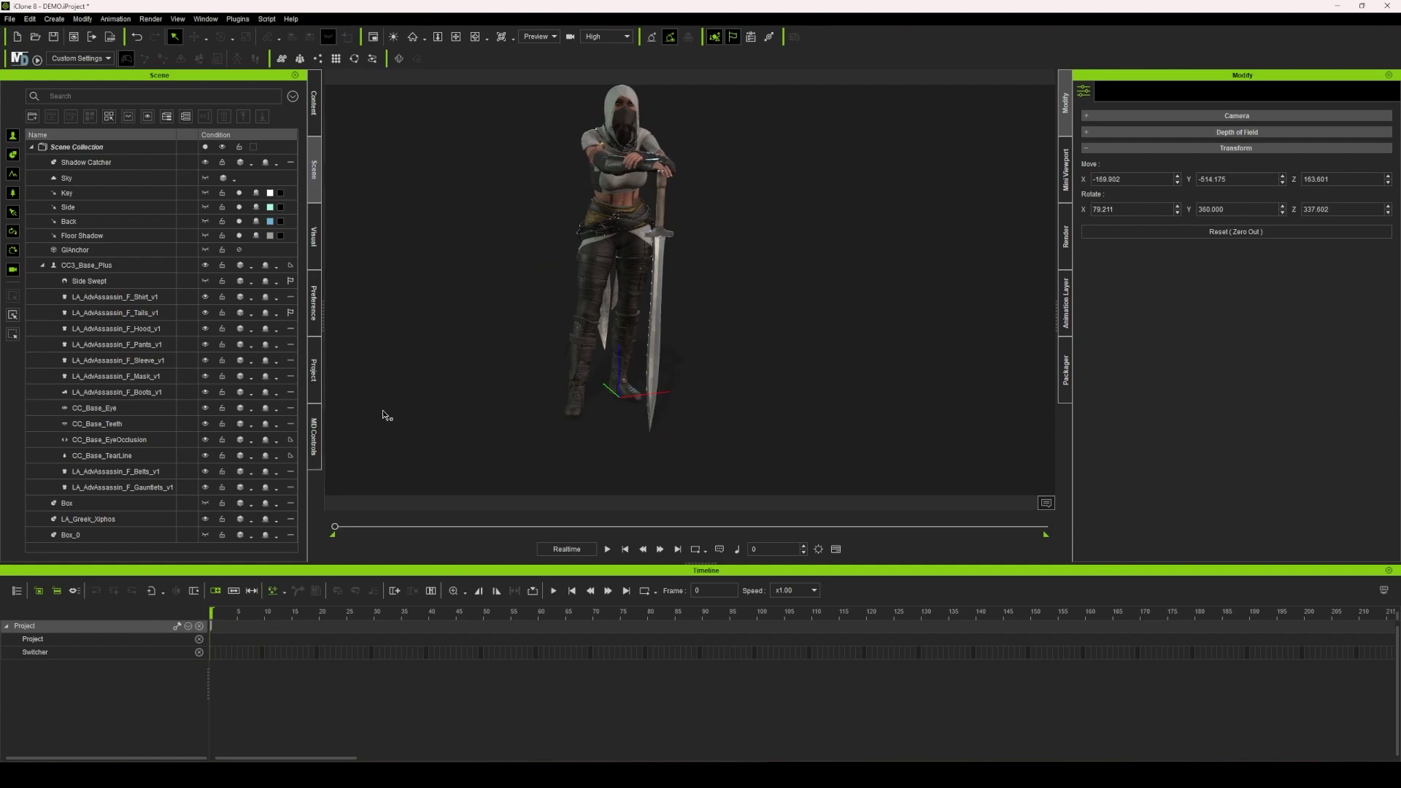
{"action": "scroll", "coordinate": [698, 321], "scroll_direction": "up", "scroll_amount": 3}
{"action": "right_click_drag", "start_coordinate": [697, 318], "coordinate": [419, 293]}
{"action": "right_click_drag", "start_coordinate": [693, 244], "coordinate": [812, 218]}
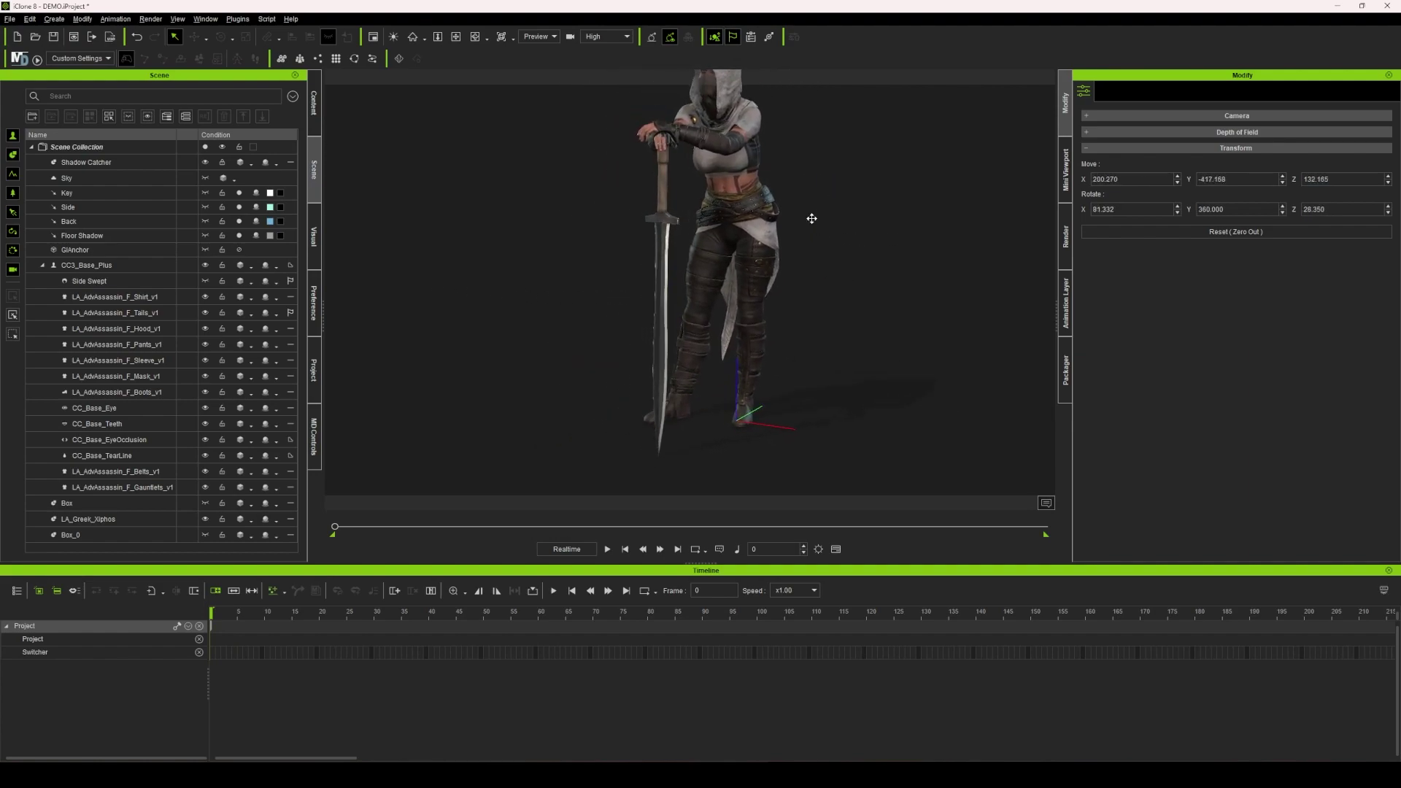
{"action": "middle_click_drag", "start_coordinate": [812, 219], "coordinate": [802, 254]}
{"action": "scroll", "coordinate": [802, 254], "scroll_direction": "down", "scroll_amount": 1}
{"action": "right_click_drag", "start_coordinate": [684, 263], "coordinate": [825, 259]}
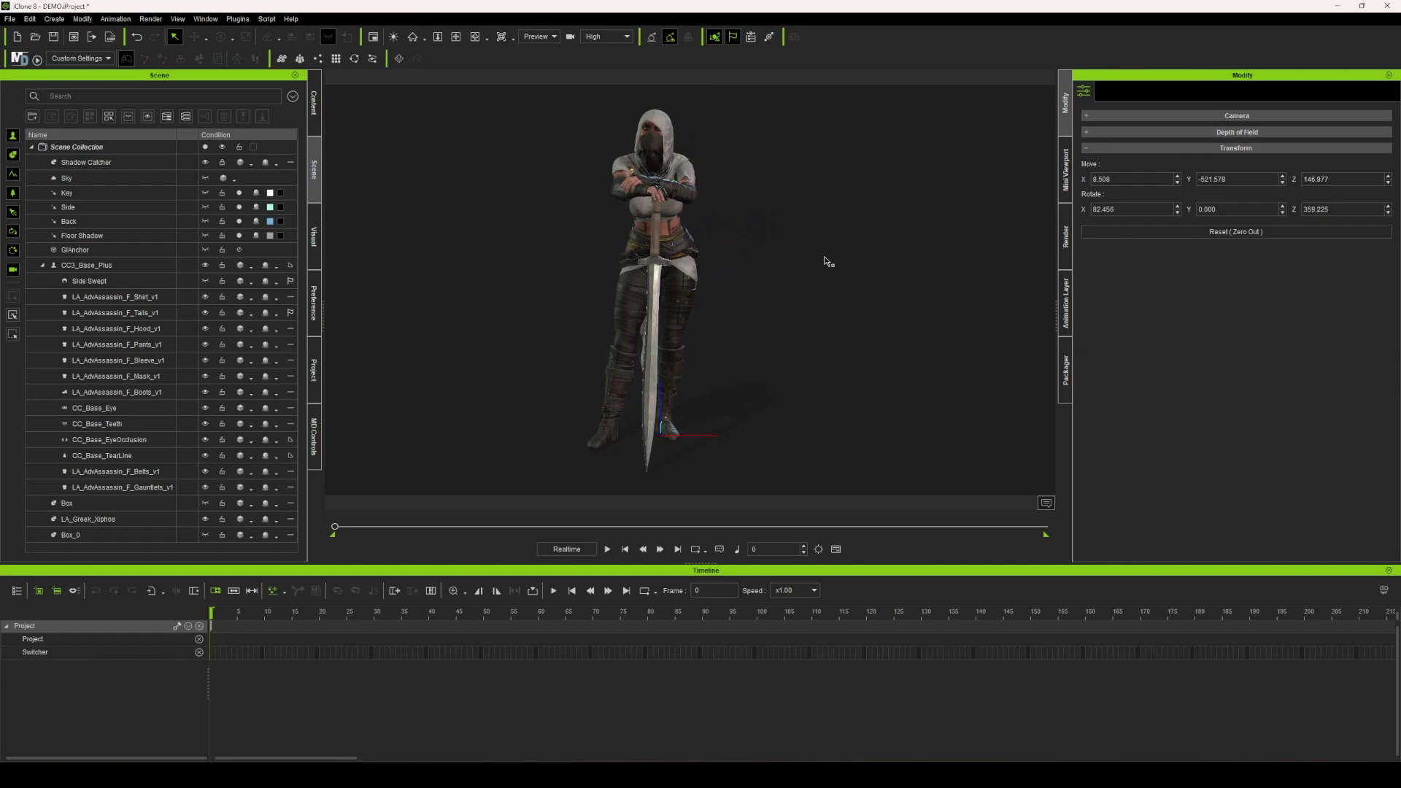
{"action": "right_click_drag", "start_coordinate": [825, 259], "coordinate": [691, 363]}
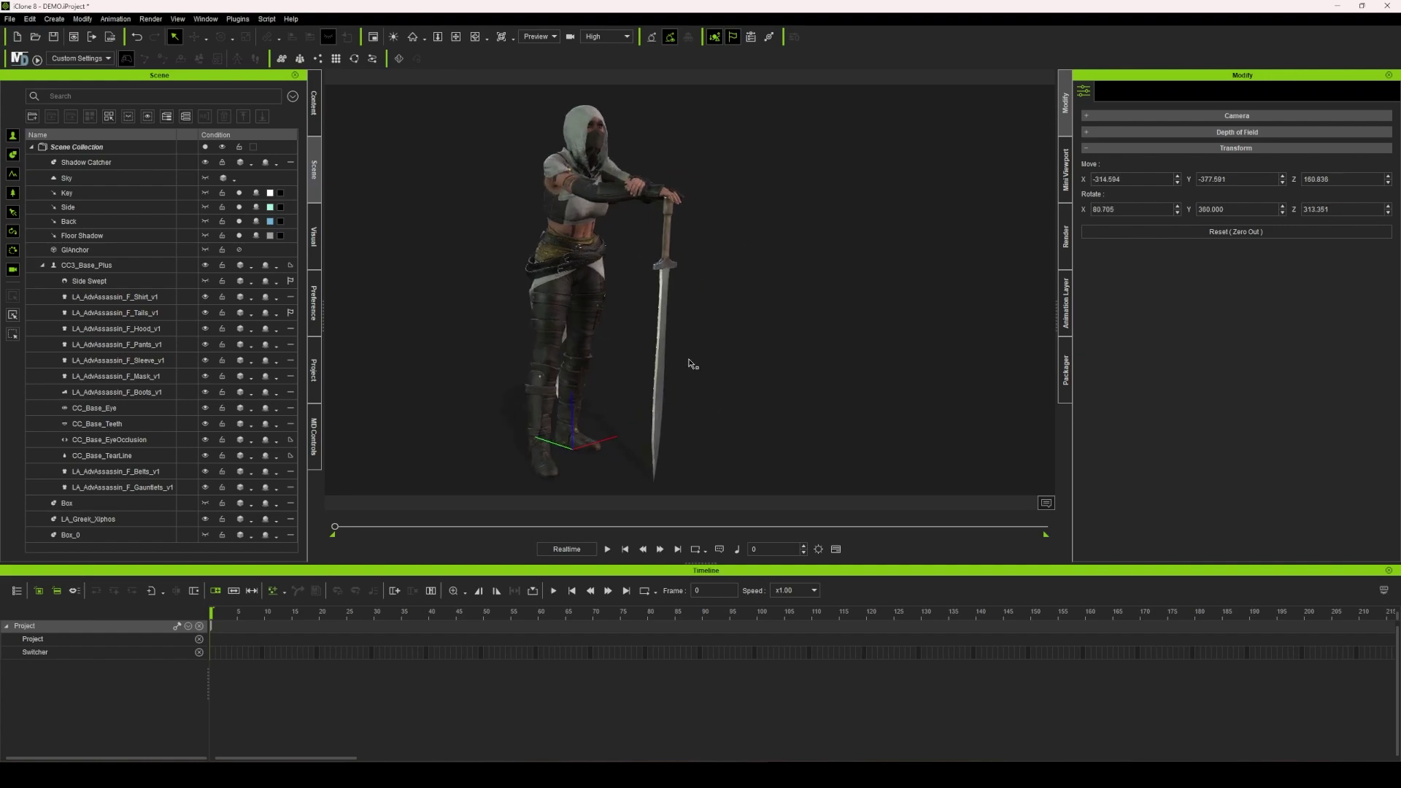
{"action": "right_click_drag", "start_coordinate": [724, 296], "coordinate": [693, 439]}
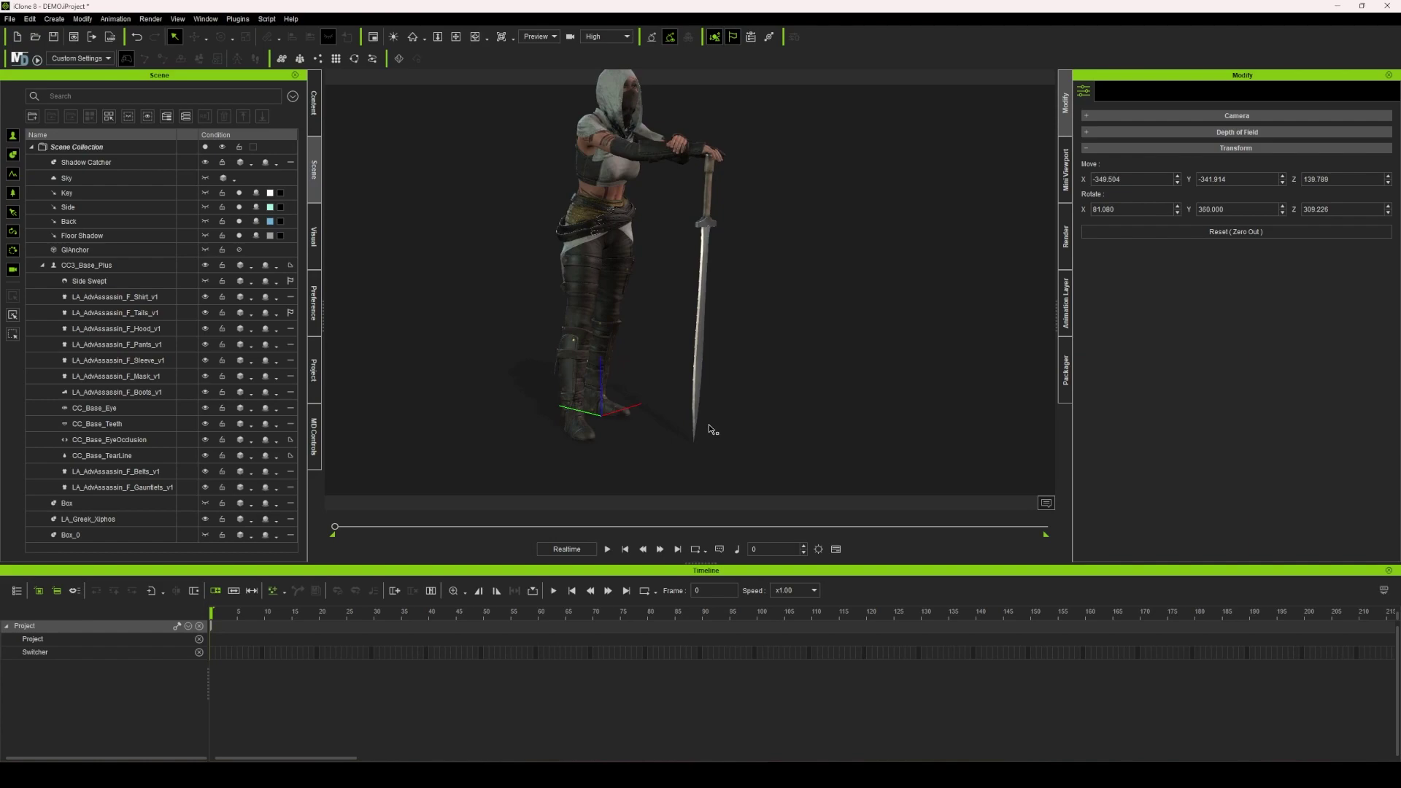
{"action": "right_click_drag", "start_coordinate": [713, 406], "coordinate": [738, 340]}
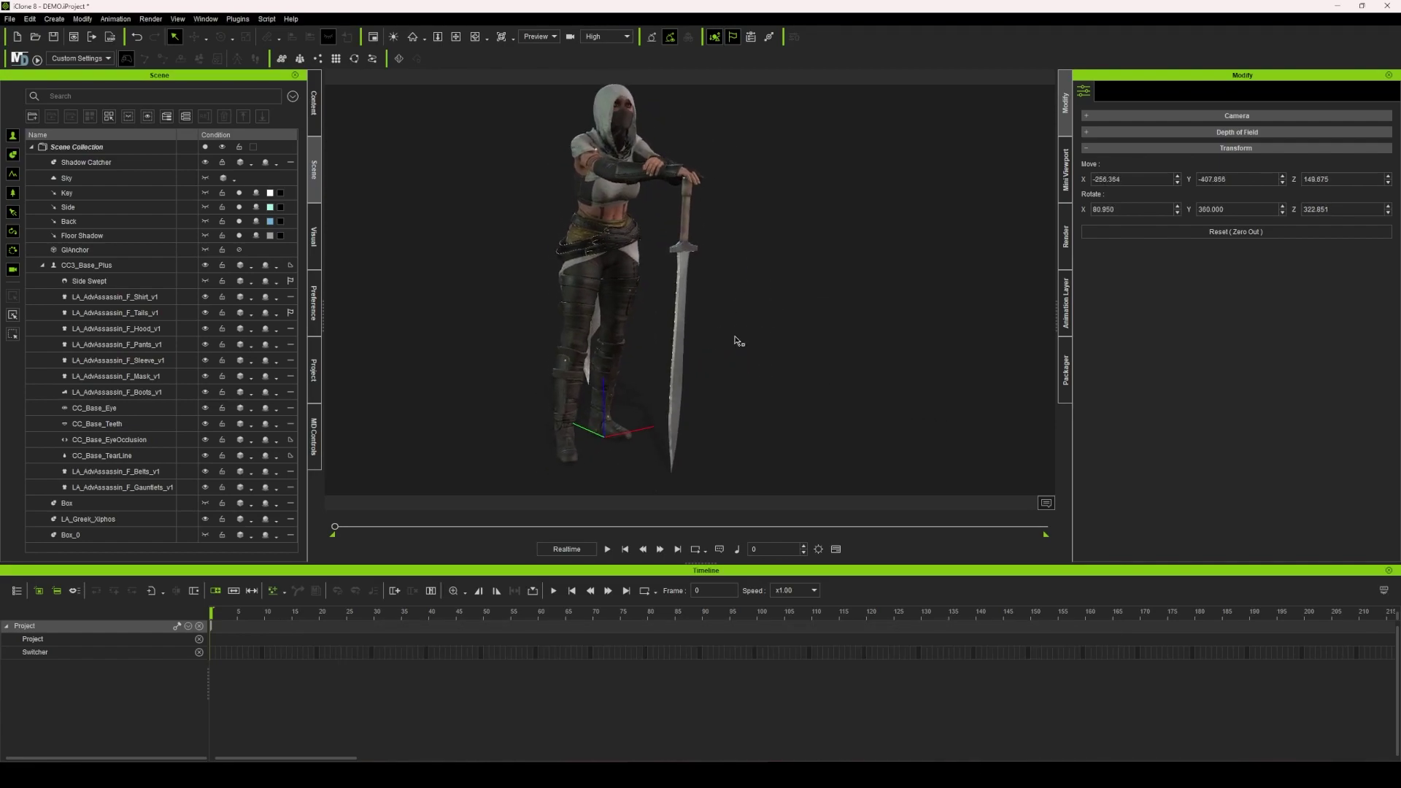